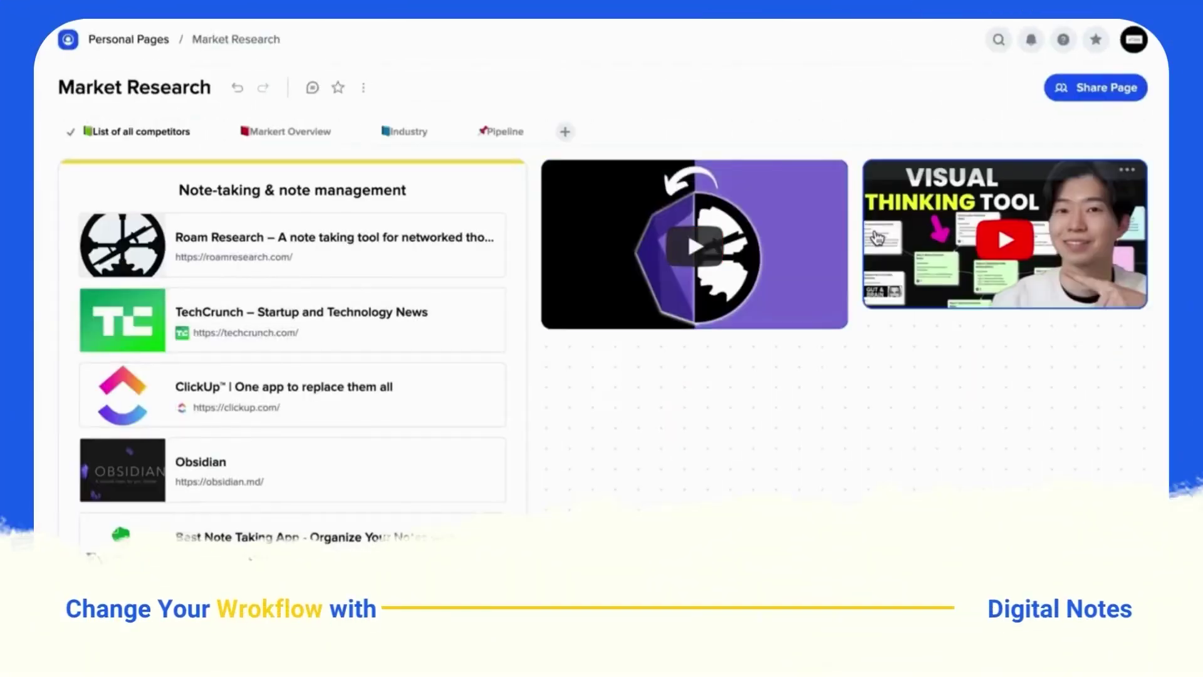
Step: Add an image to the Untitled card and move Roam Research into the Applications card
left_click(797, 408)
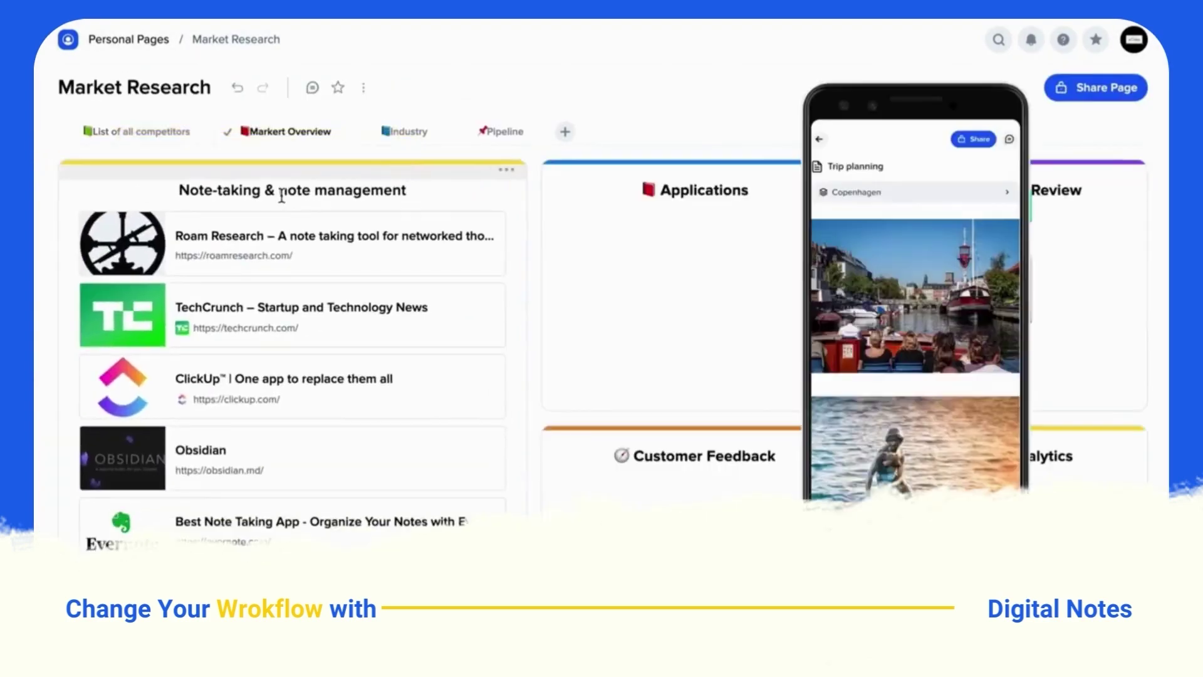
mouse_move(122, 245)
left_mouse_down()
mouse_move(640, 234)
mouse_move(621, 380)
left_mouse_up()
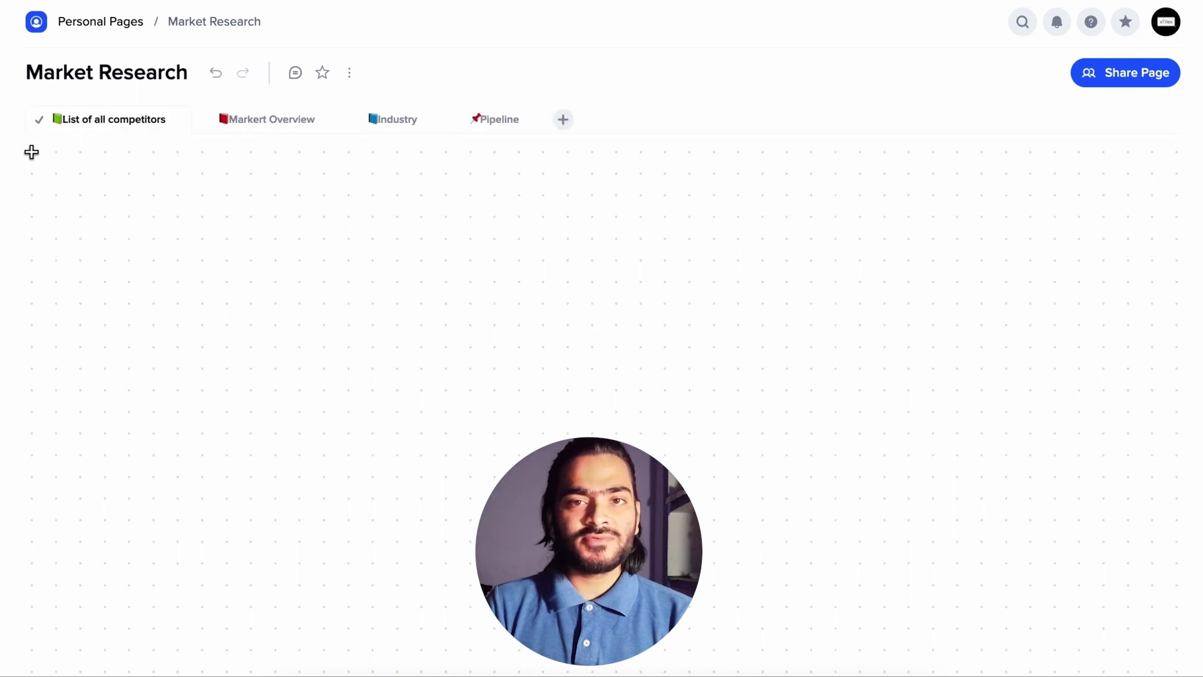
Step: Draw two new blocks with an image, then edit the Pros header and add a Pros & Cons row
left_click_drag(31, 152, 497, 673)
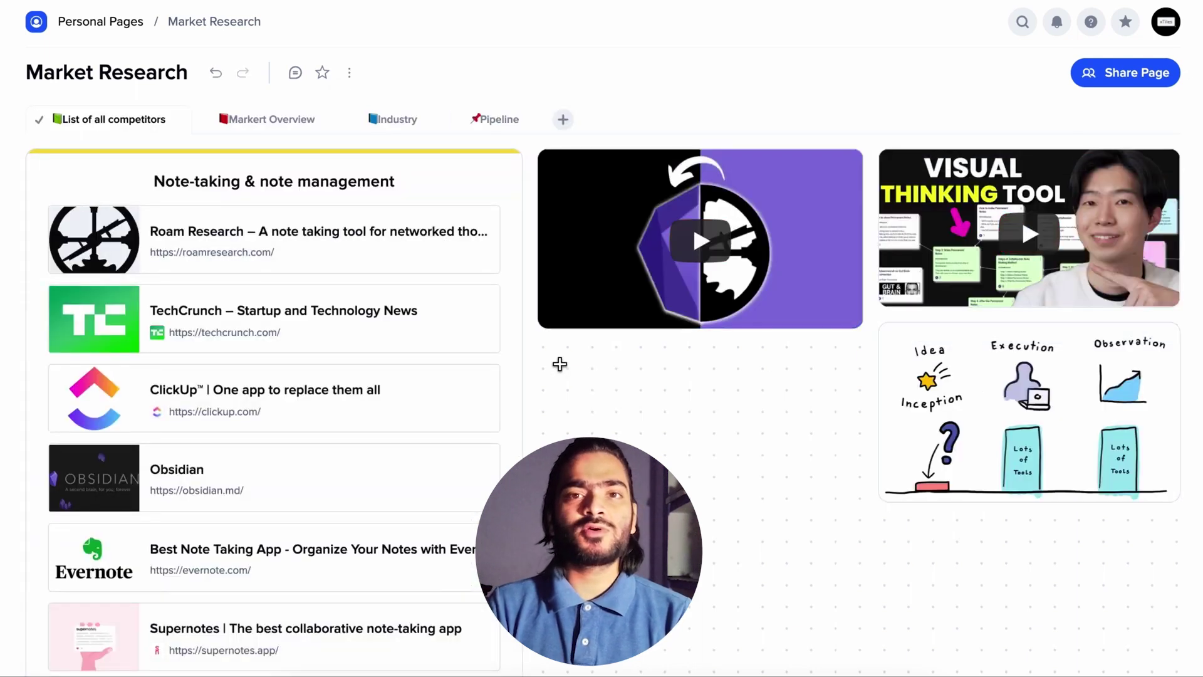
left_click_drag(558, 357, 863, 573)
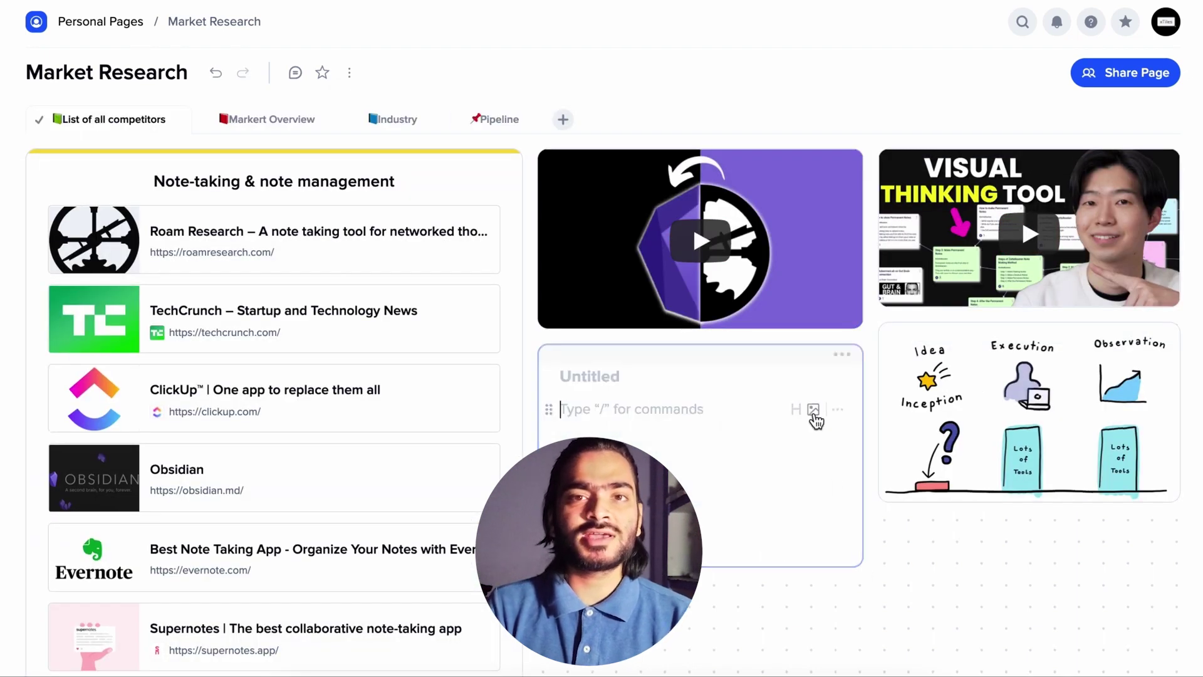
left_click(814, 410)
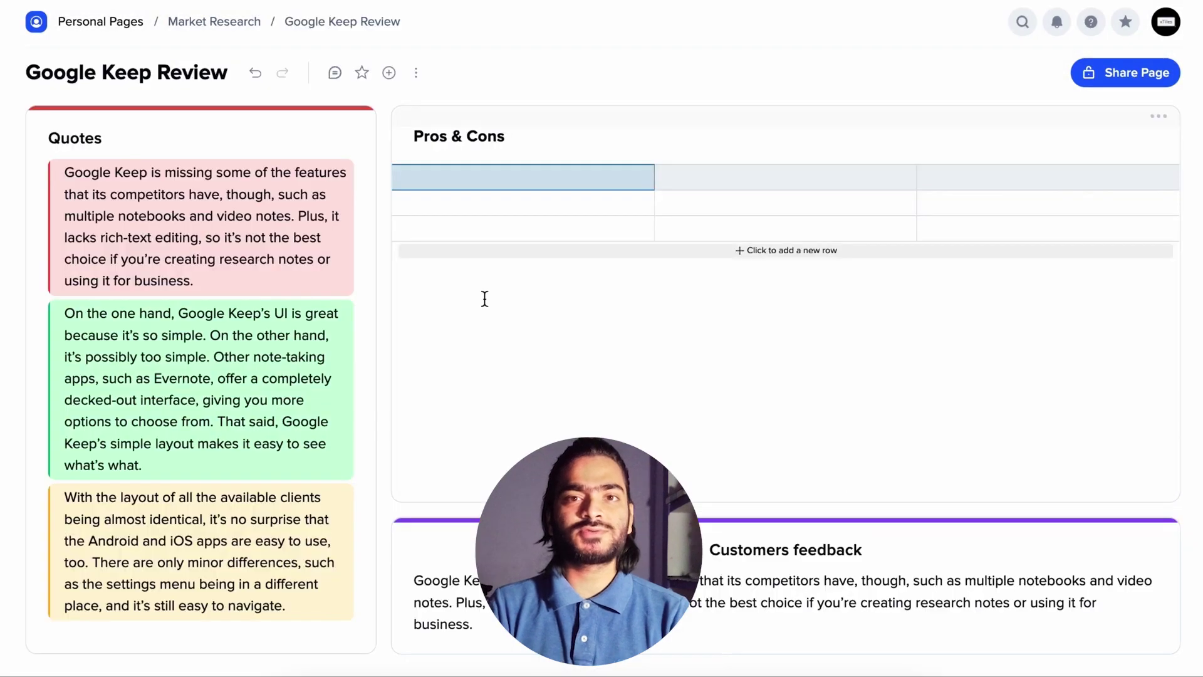
left_click(749, 181)
type("Pros")
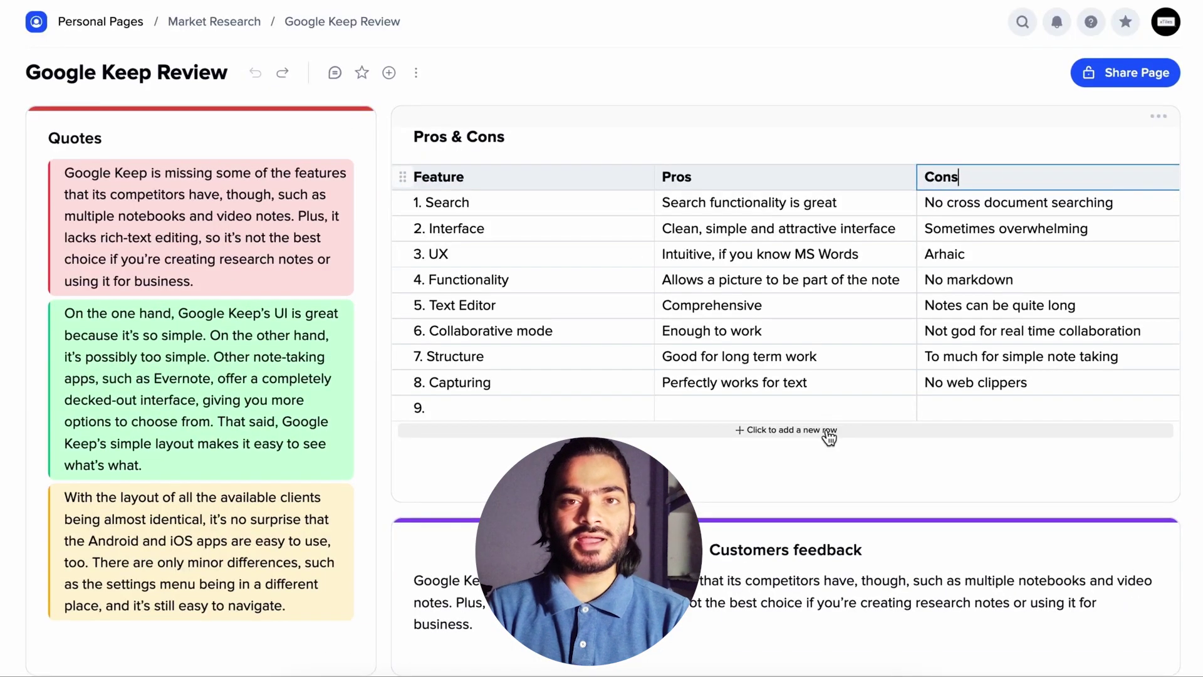
left_click(829, 433)
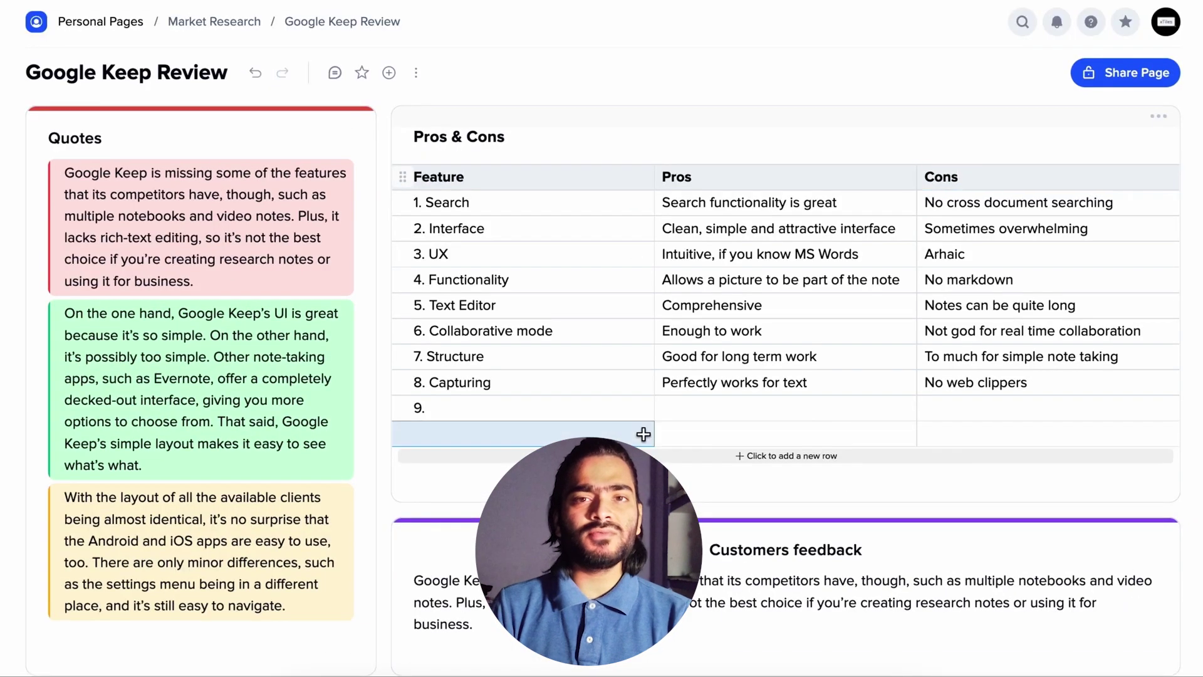
Step: Invite a collaborator to the Market Research page with edit permission
left_click(241, 21)
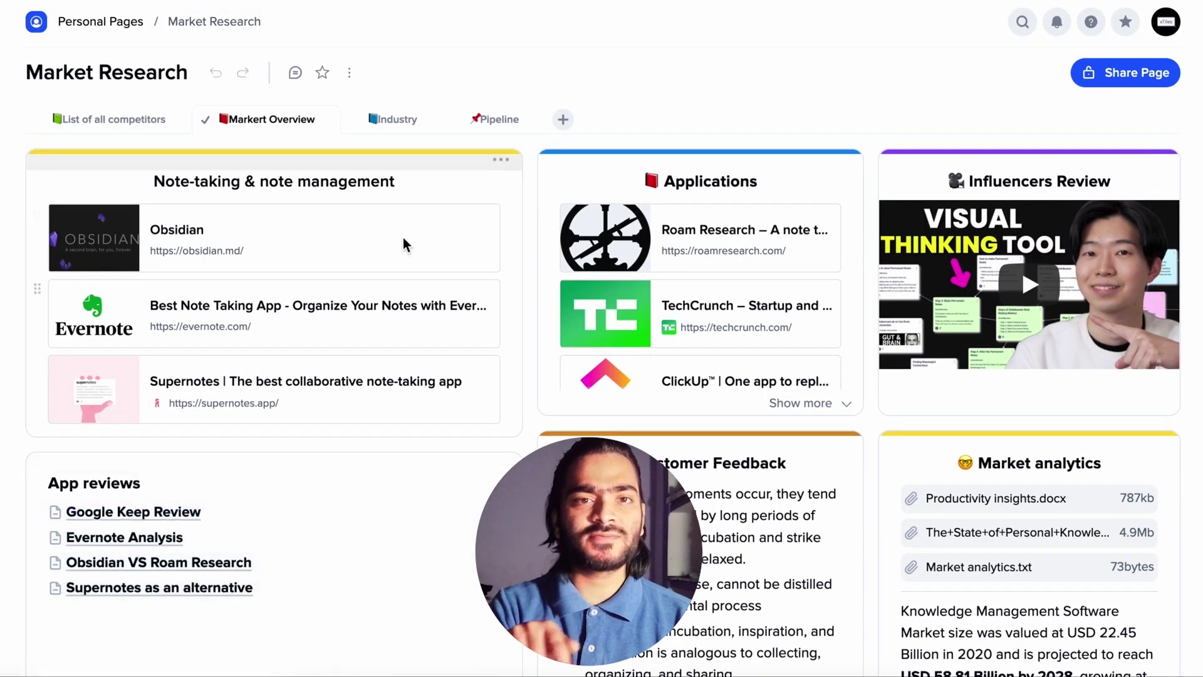
left_click(495, 119)
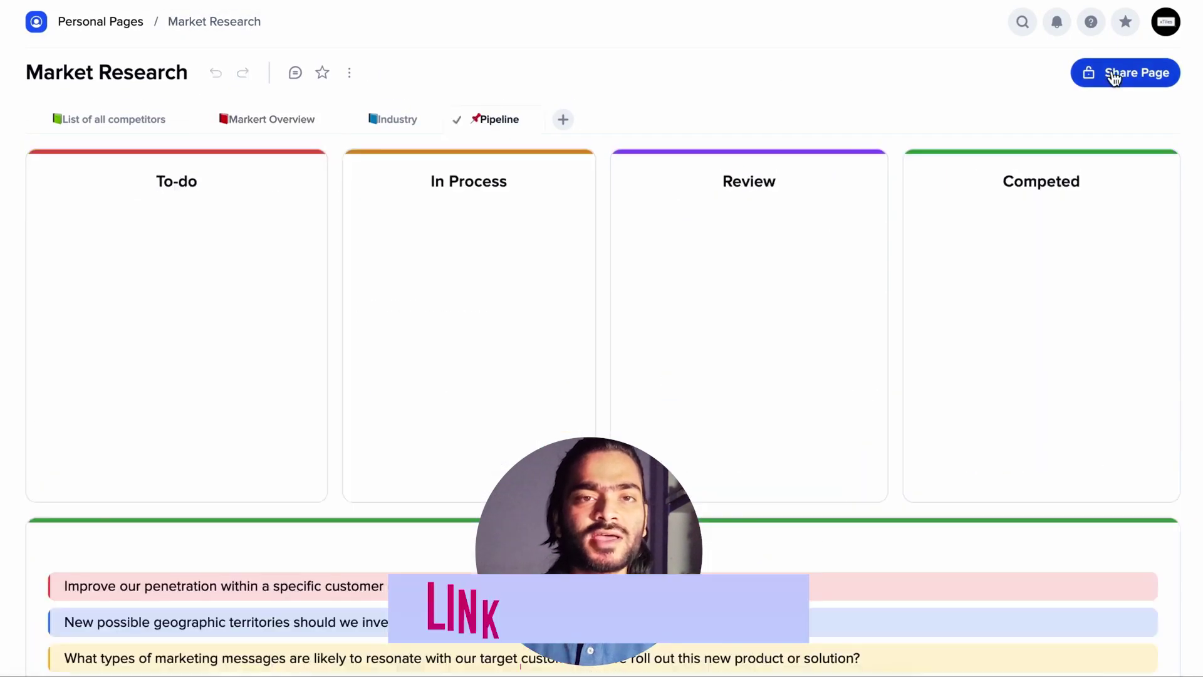
left_click(1126, 73)
left_click(1055, 160)
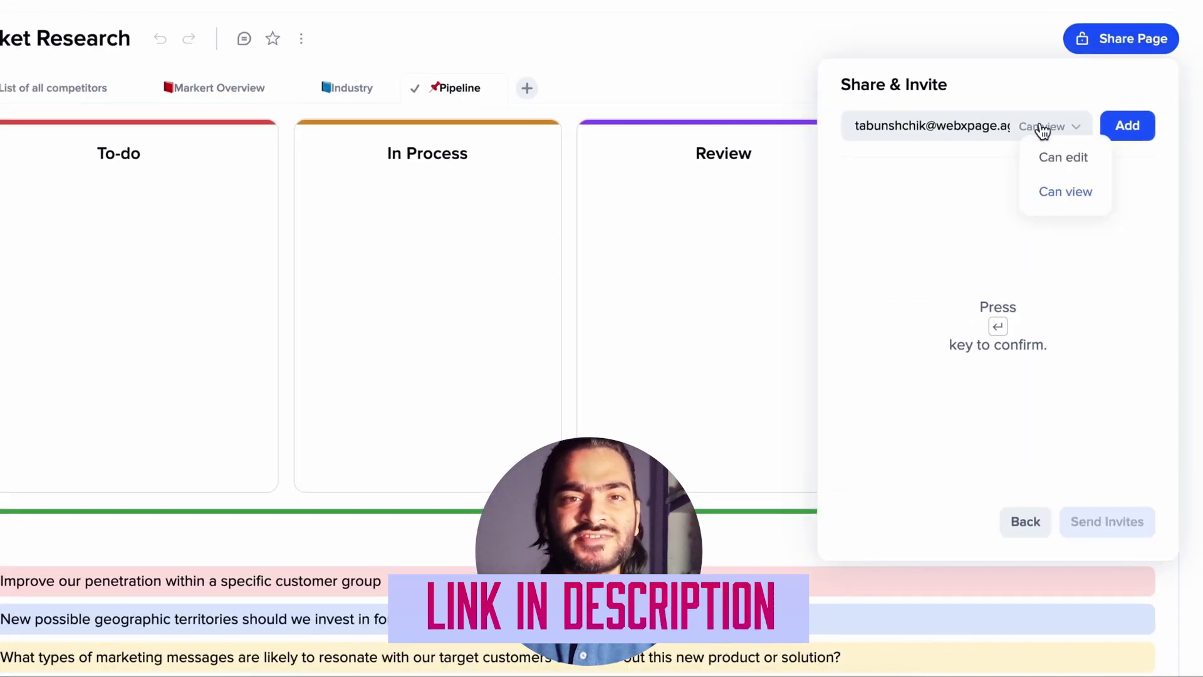
left_click(1063, 157)
left_click(1128, 125)
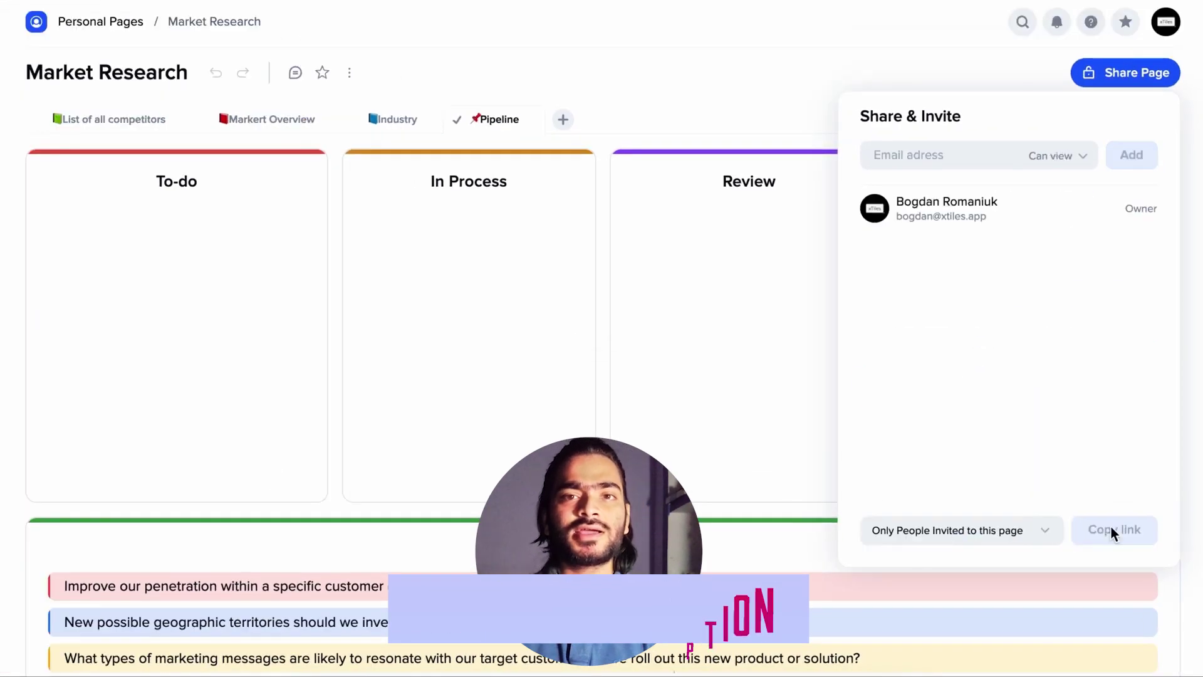
key("Escape")
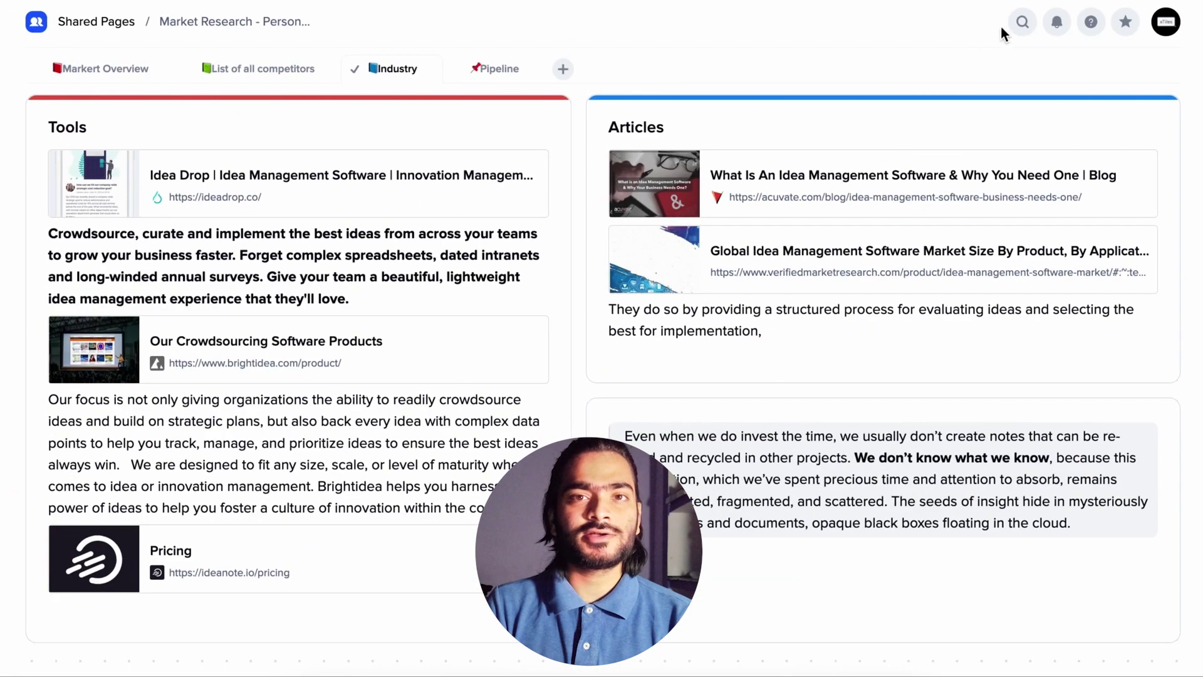
Step: Search all pages for 'Idea management' and open the matching Market Research page
left_click(1023, 21)
type("Idea ")
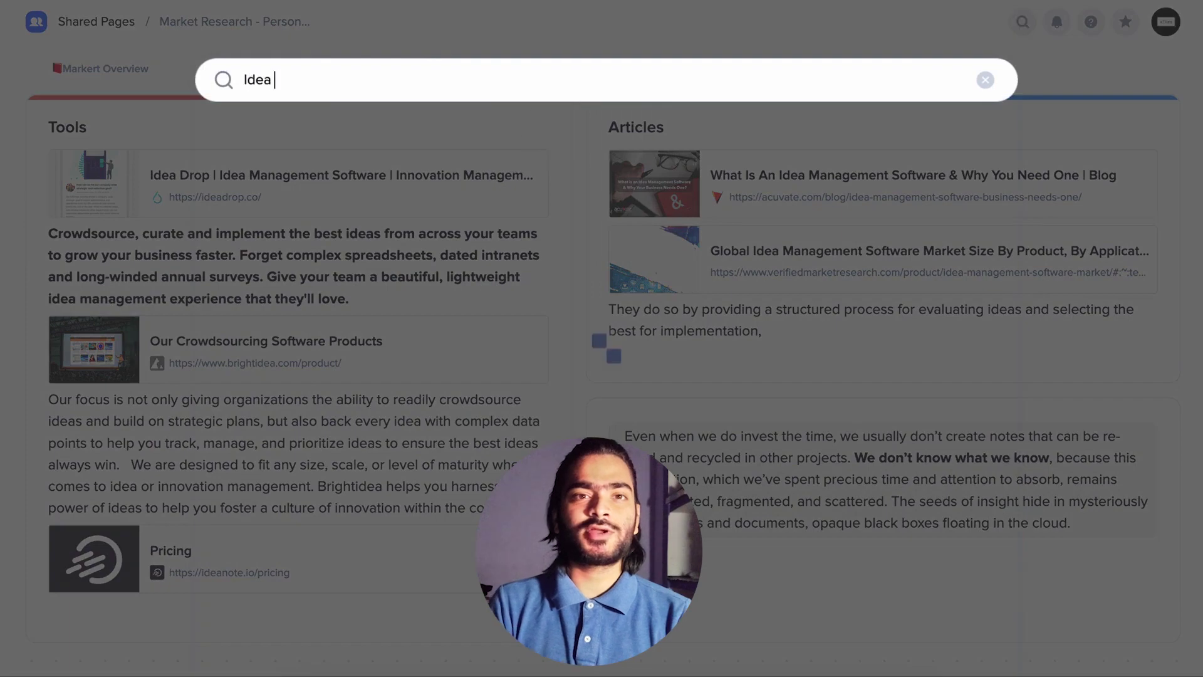
type("management")
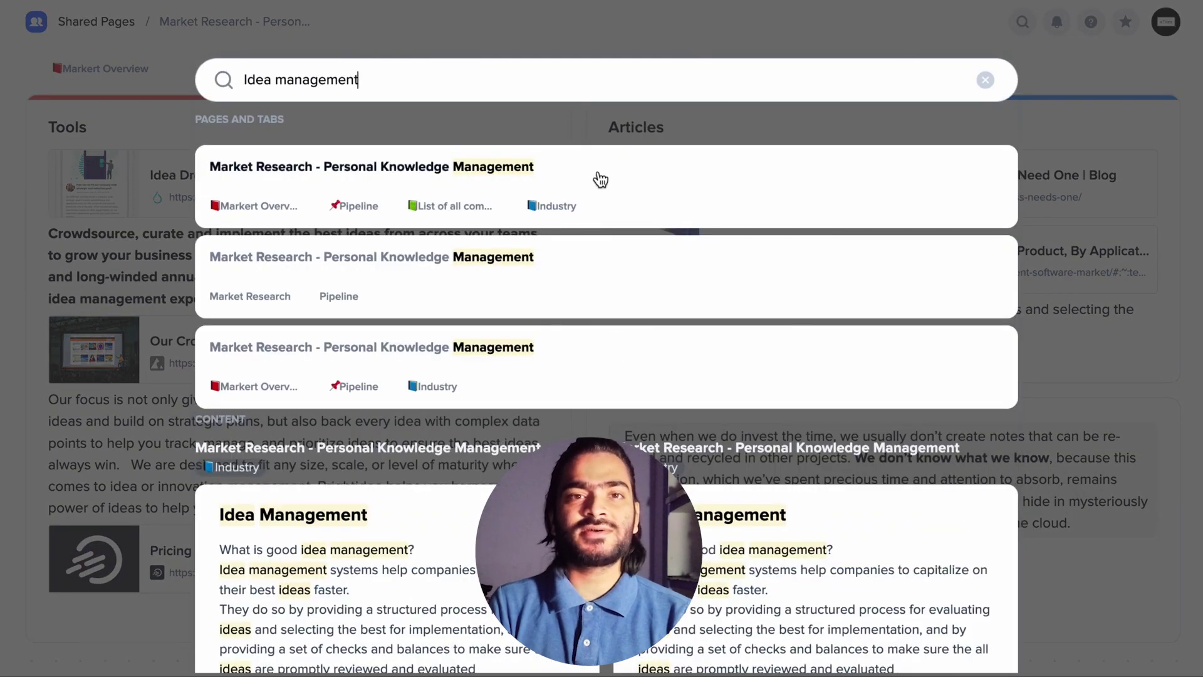
left_click(403, 536)
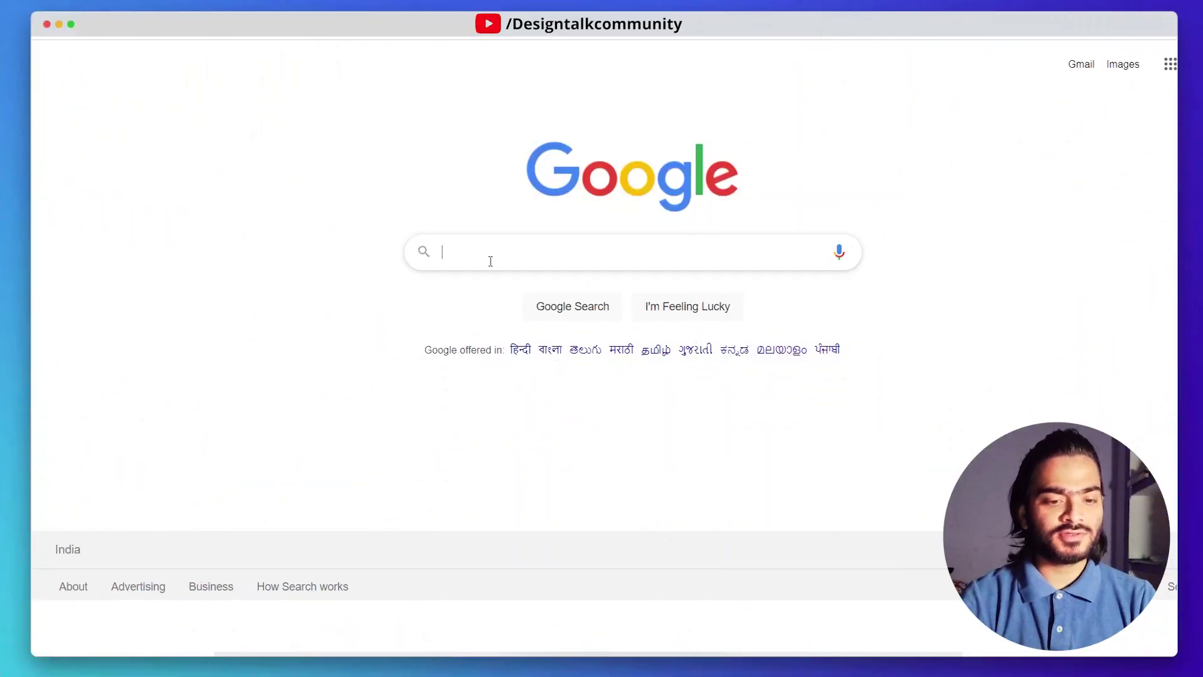
Step: Search Google for 'xtile .app' and open the xTiles website result
left_click(494, 248)
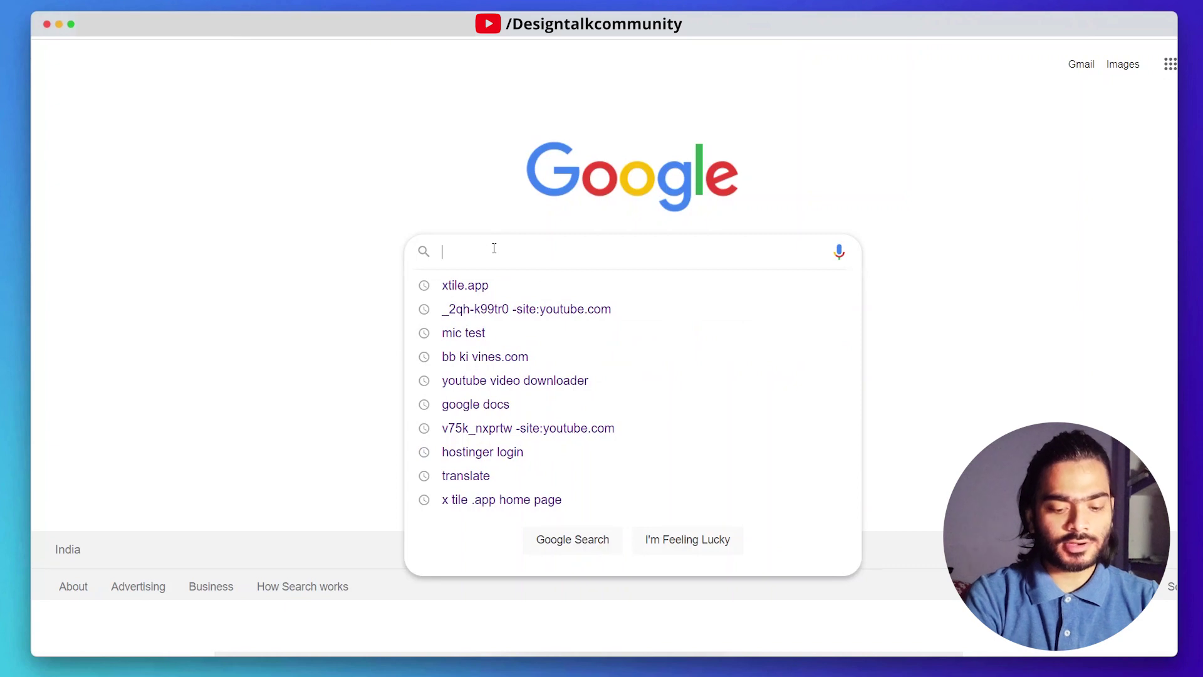
type("xtile ")
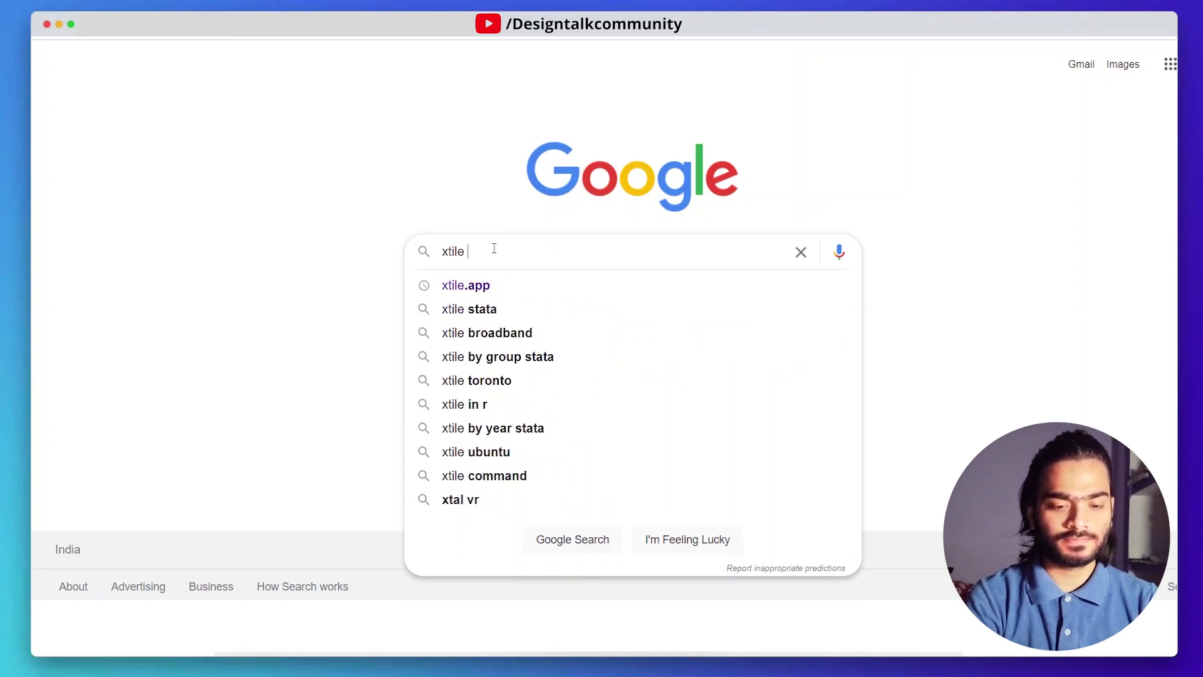
type(".app")
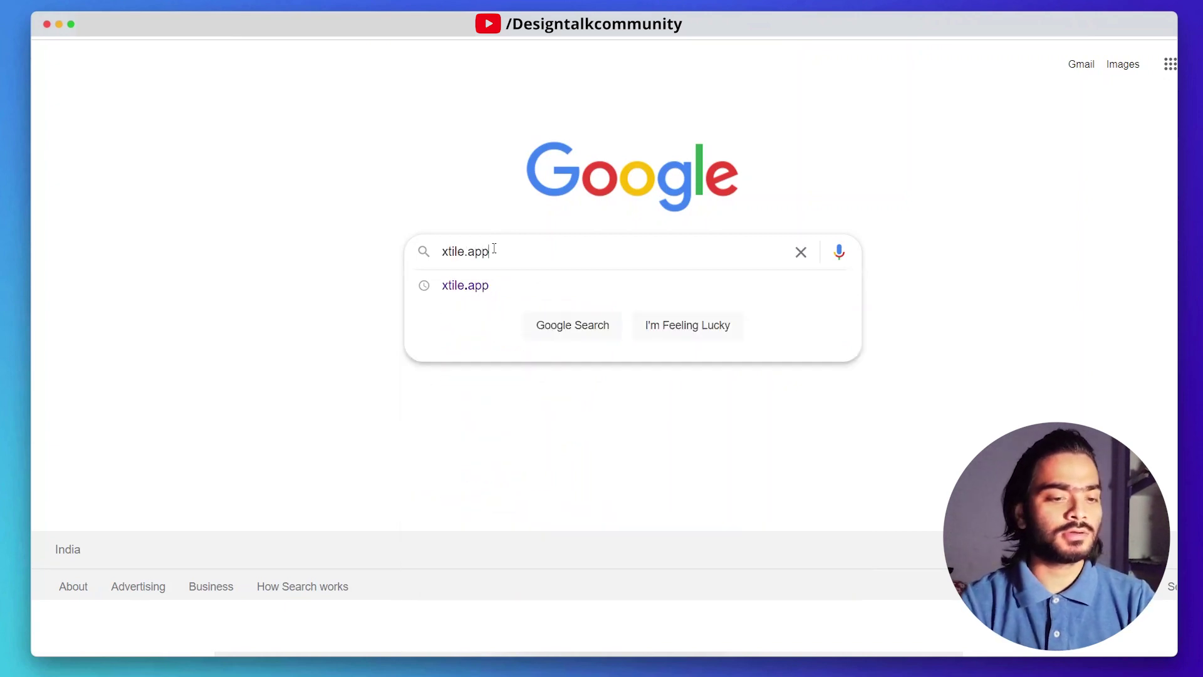
key("Return")
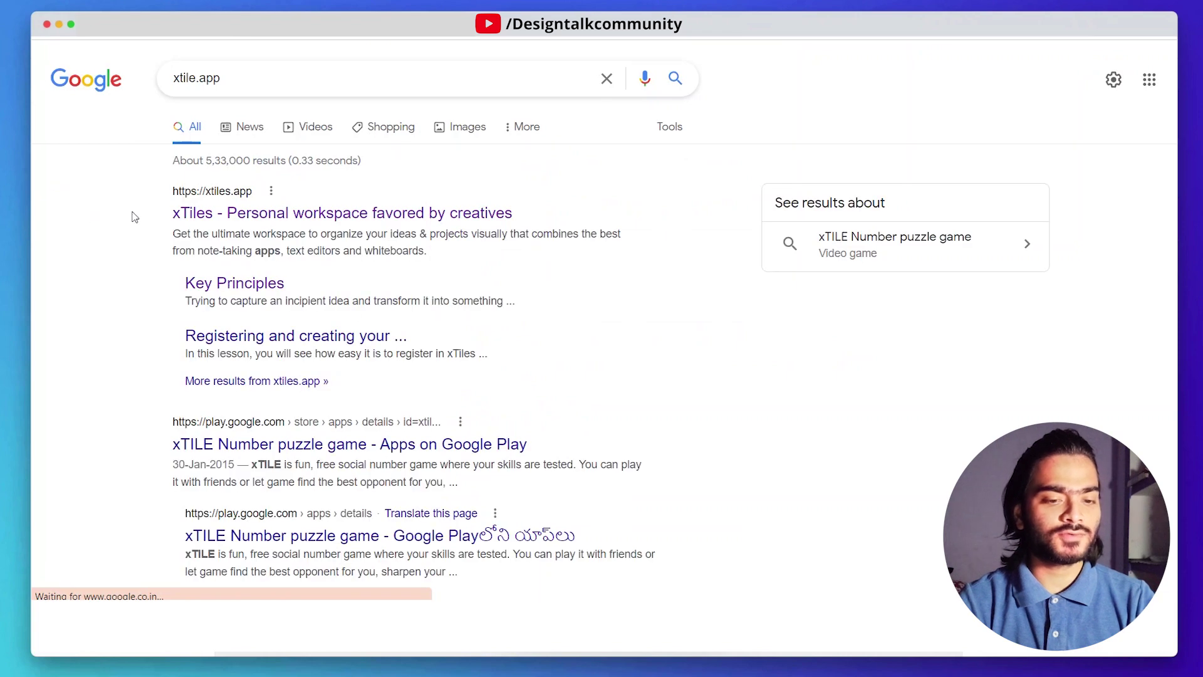
left_click_drag(133, 217, 607, 207)
left_click(392, 226)
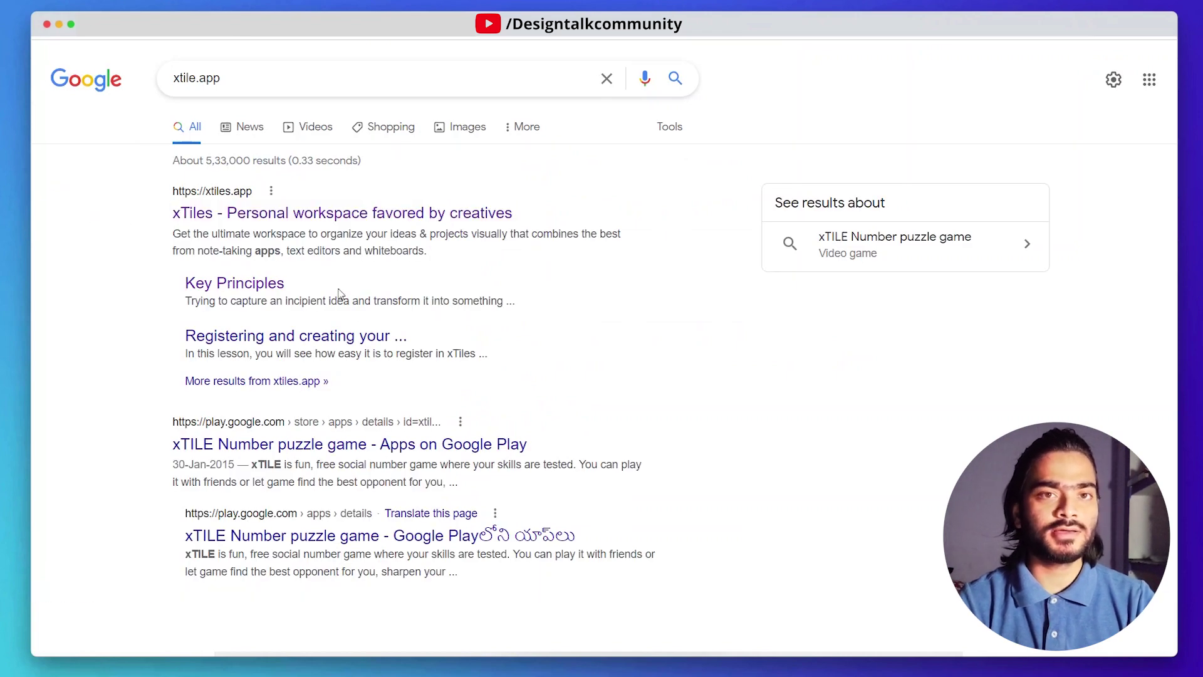
left_click(335, 215)
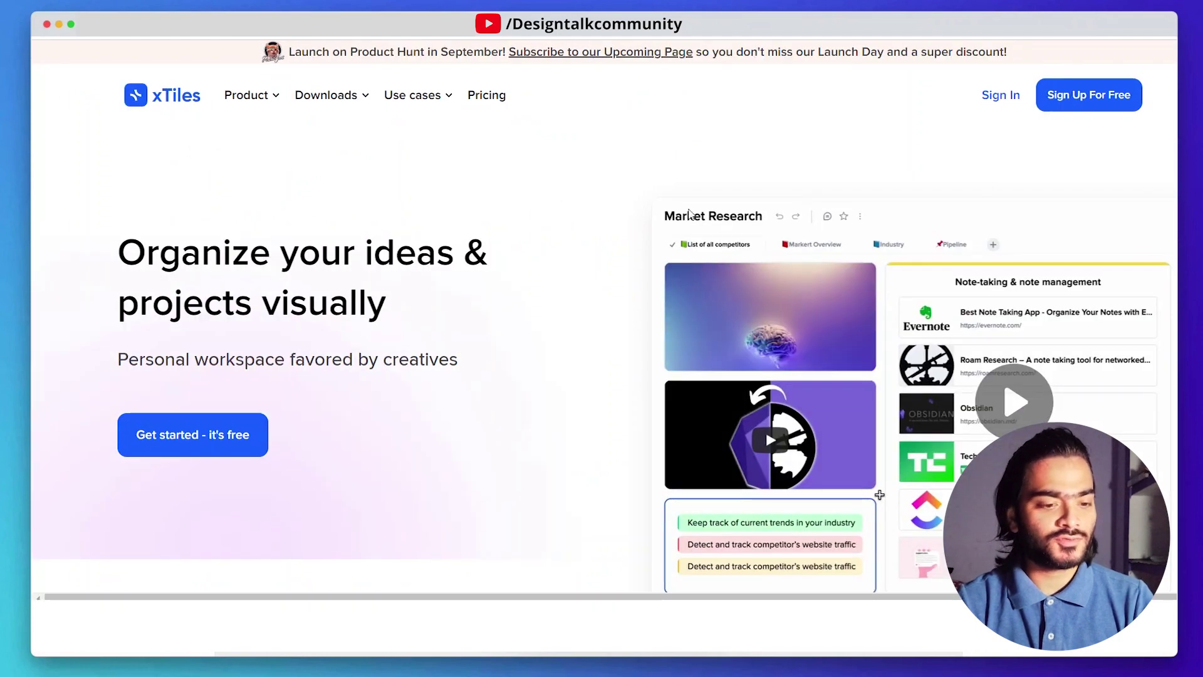
Step: Scroll down through the xTiles homepage and back up to the top
scroll(630, 257, "down", 3)
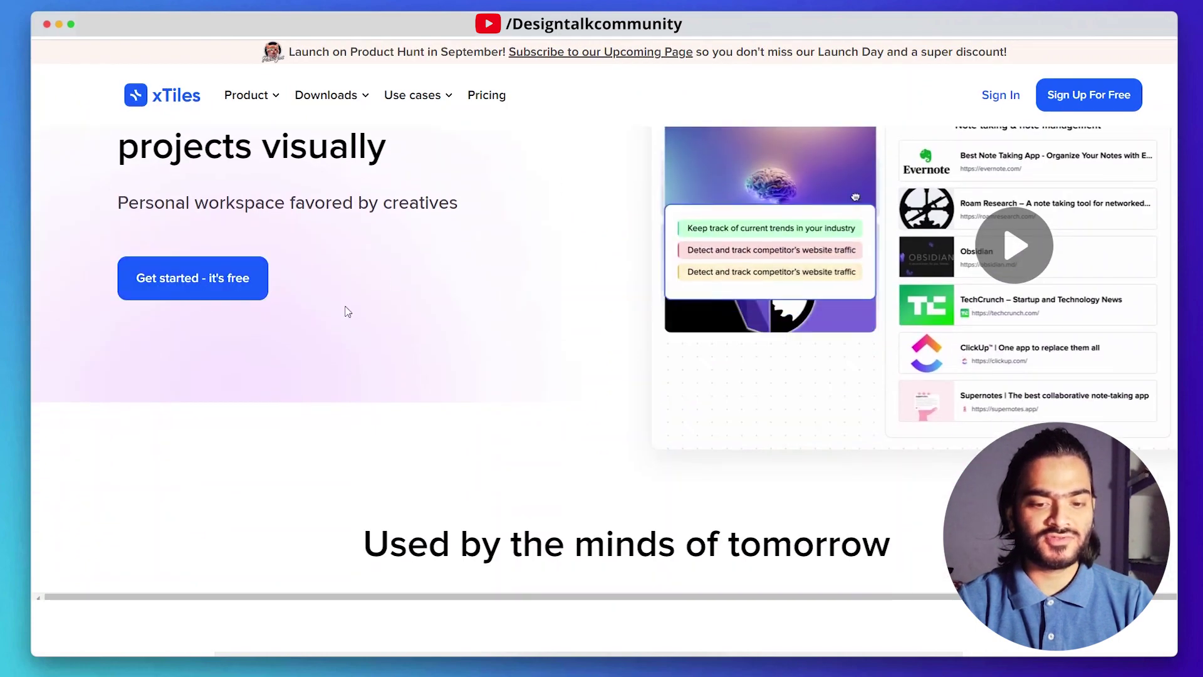
scroll(459, 342, "down", 7)
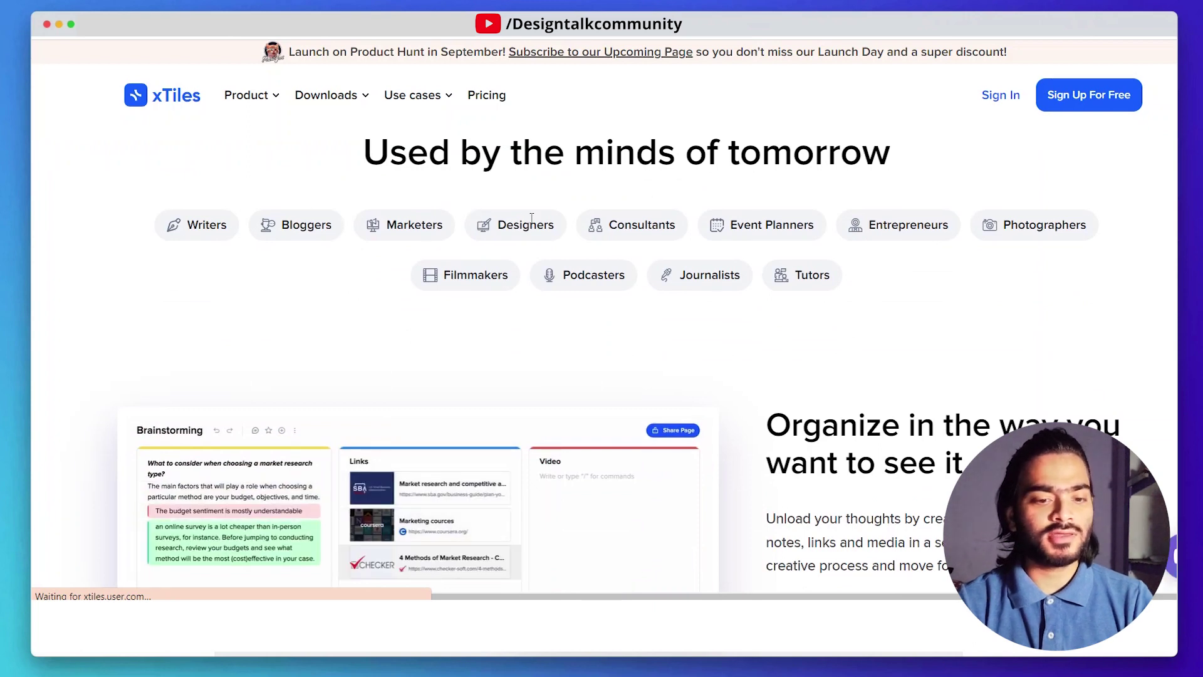
scroll(487, 267, "down", 3)
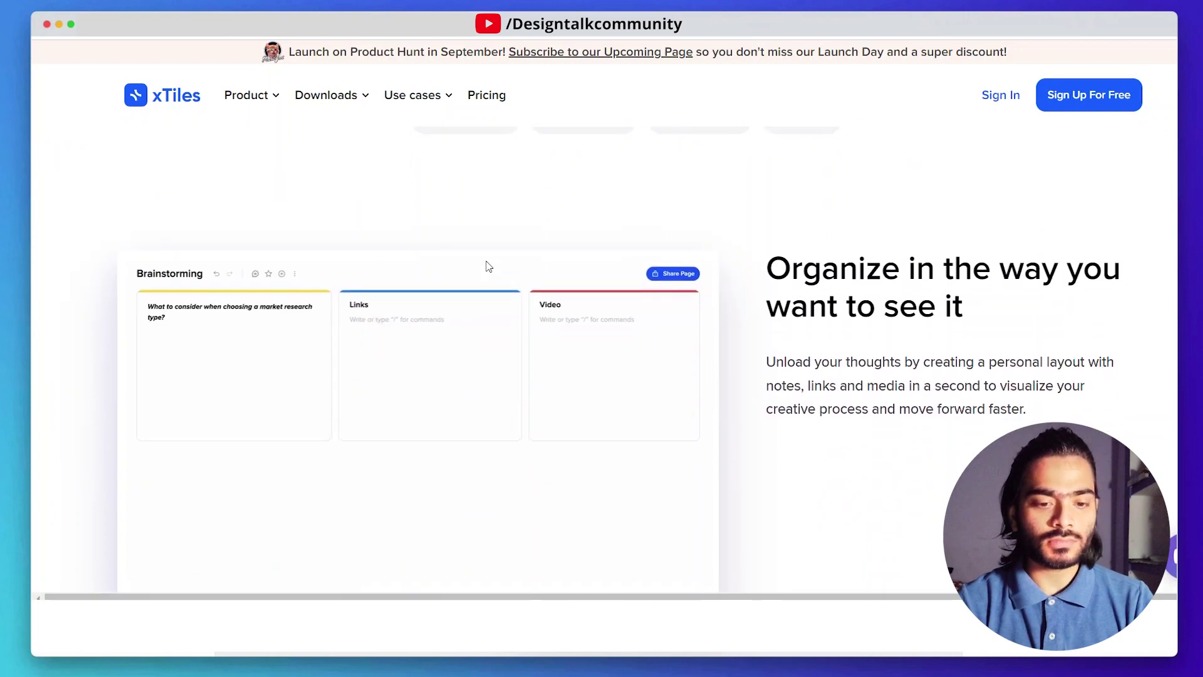
scroll(487, 267, "up", 3)
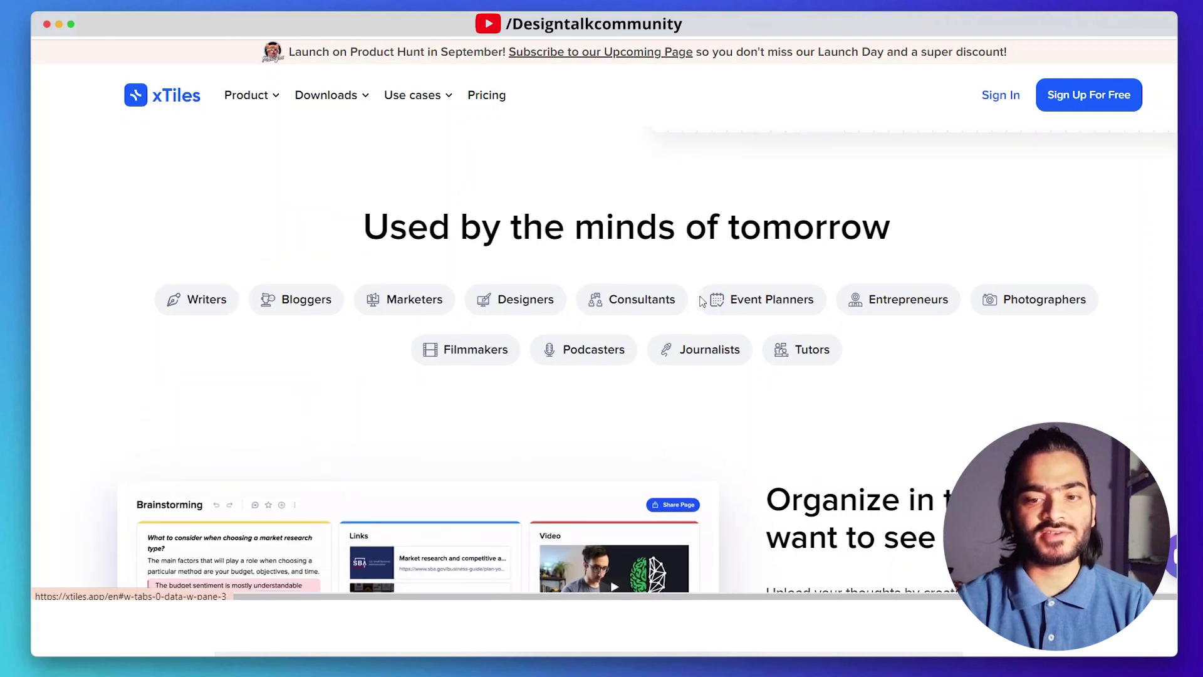
scroll(1077, 270, "up", 10)
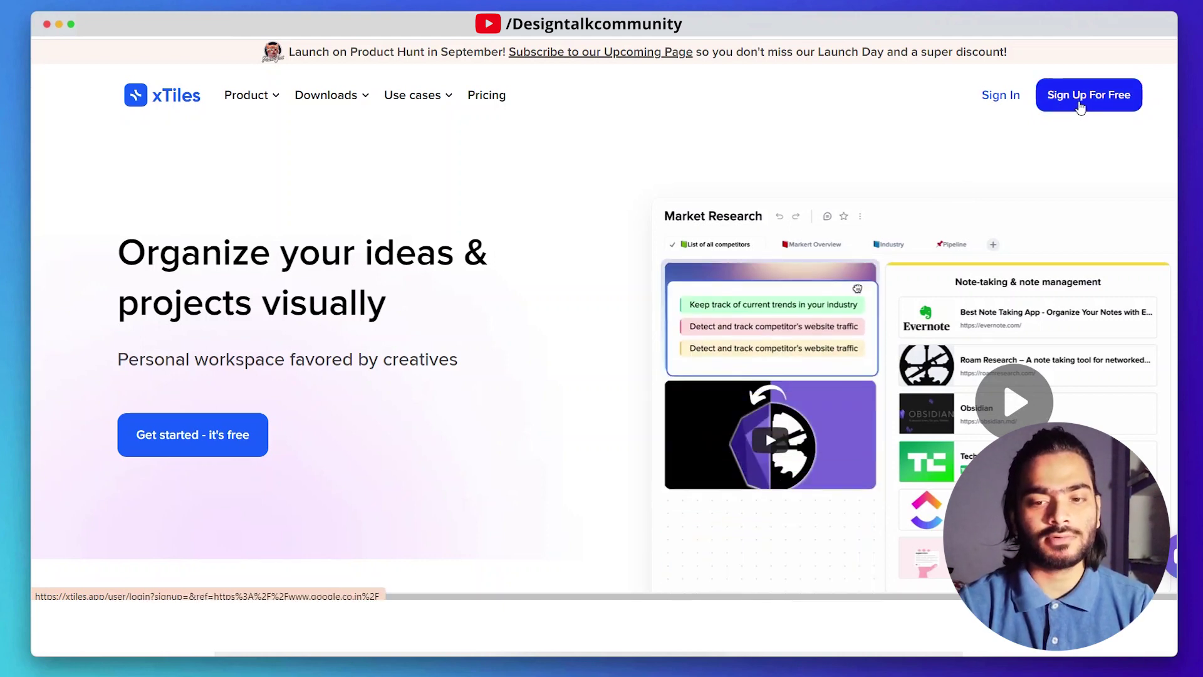
Step: Sign in to xTiles with the browser's saved e-mail and password
left_click(996, 100)
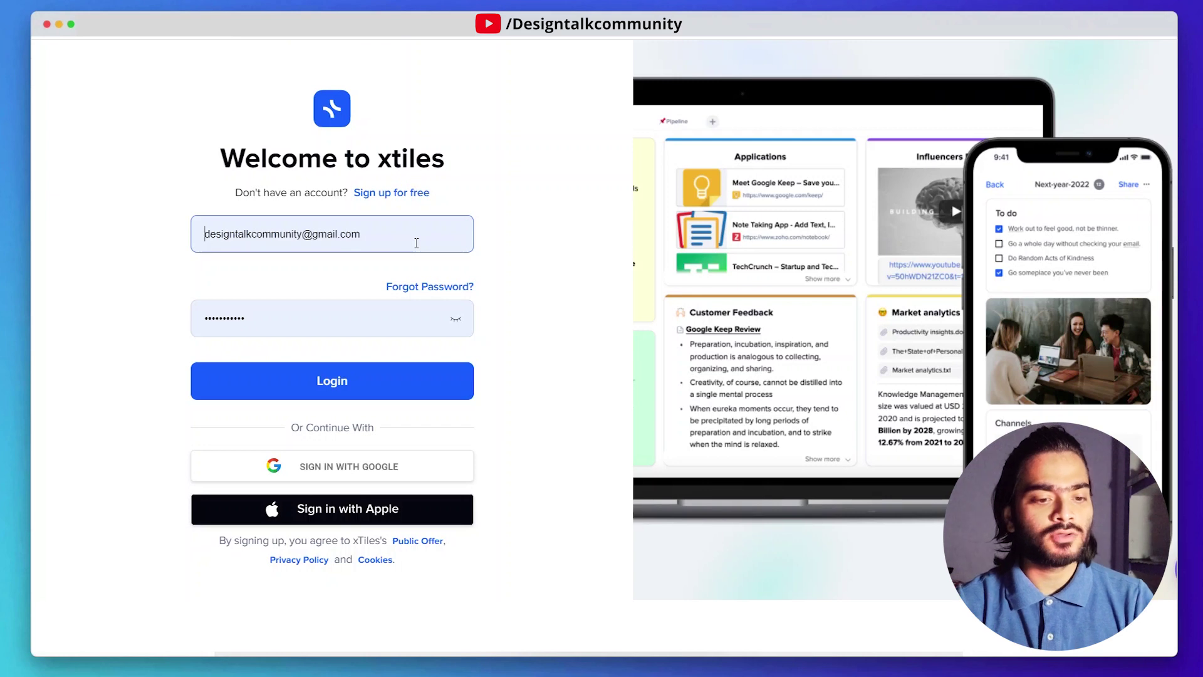
left_click(392, 238)
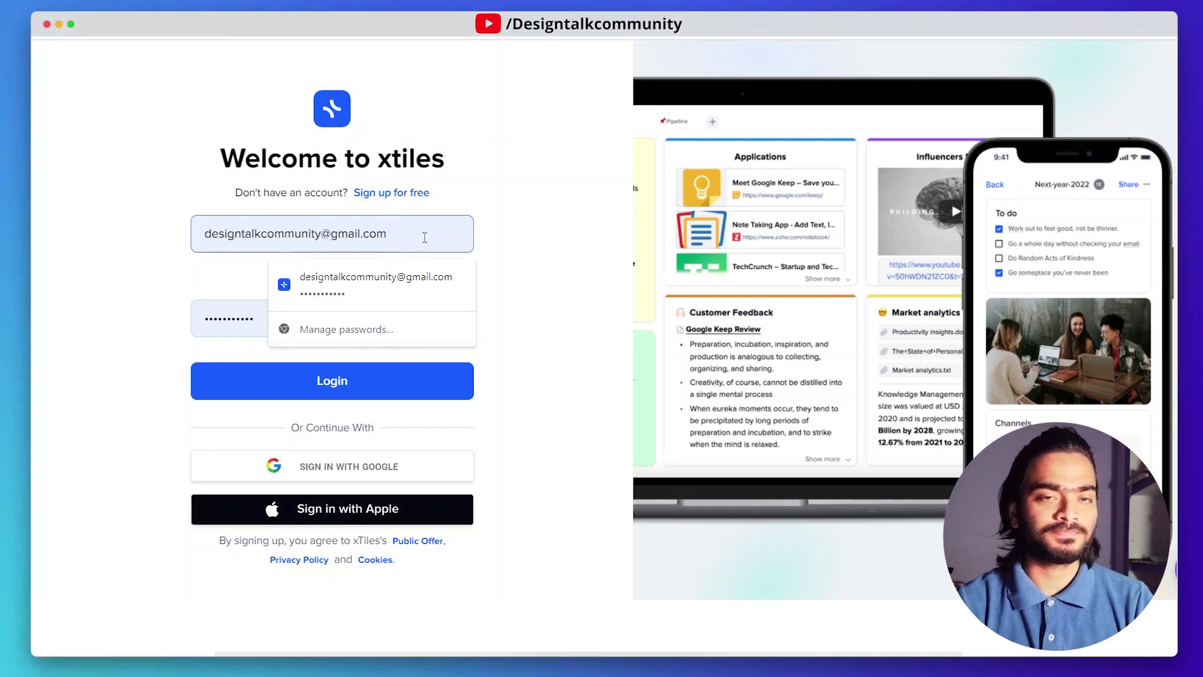
left_click(562, 219)
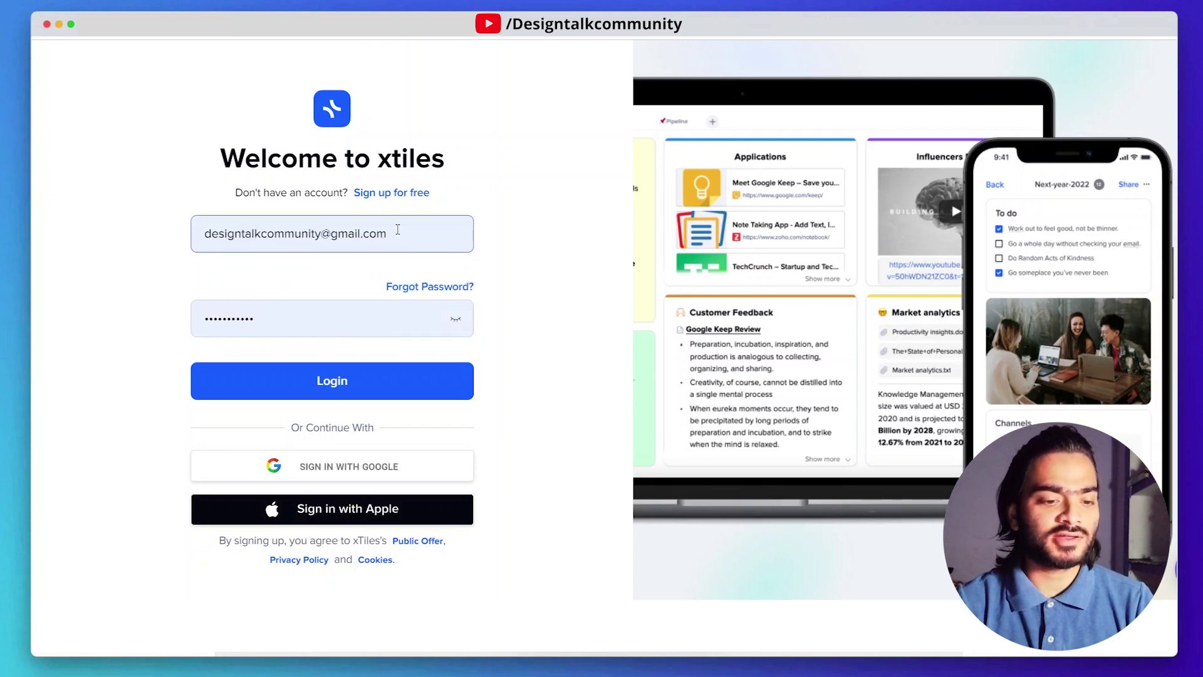
left_click(341, 314)
left_click(499, 384)
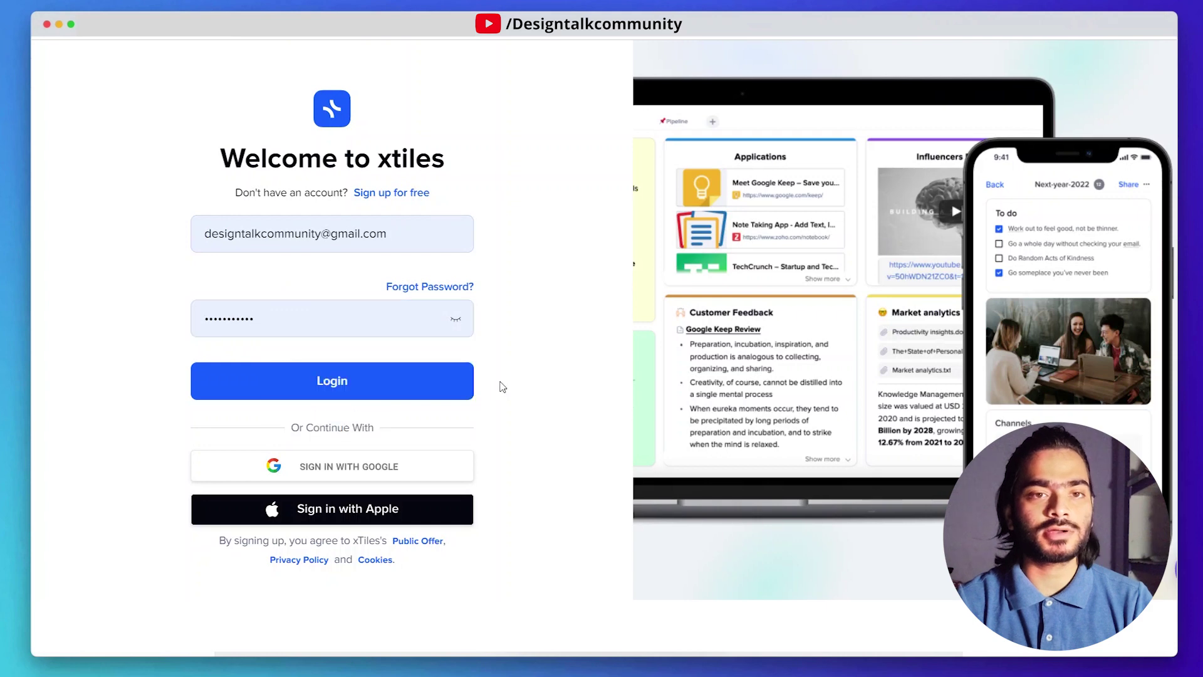
left_click(401, 377)
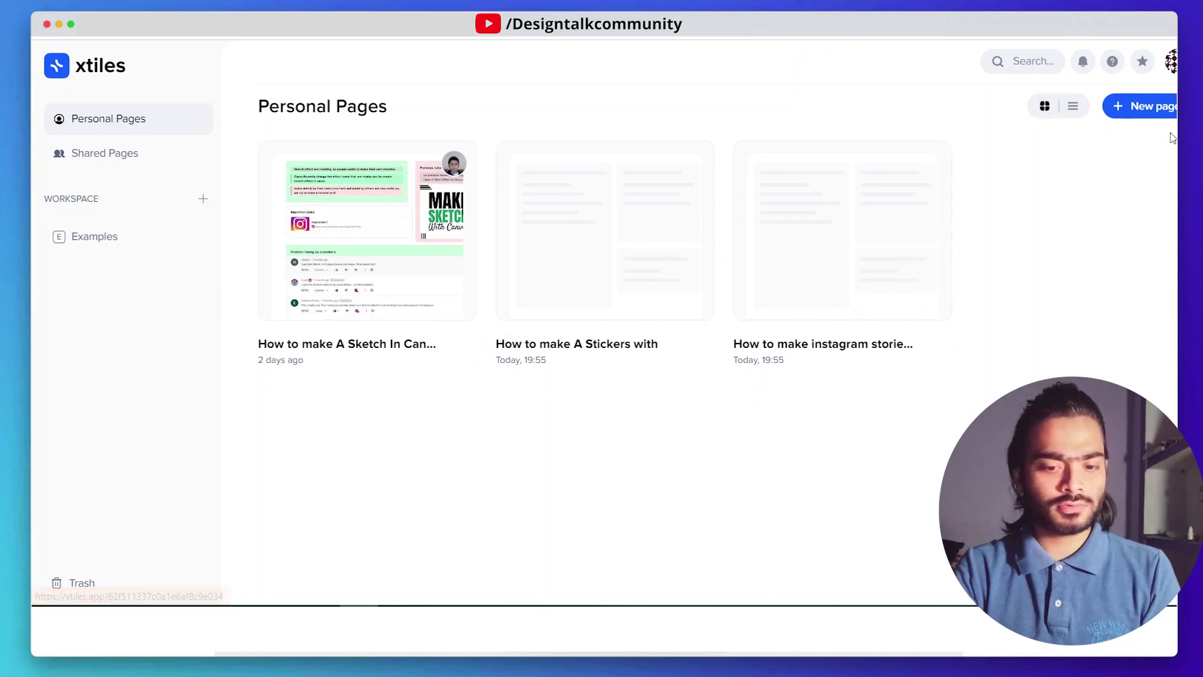
Step: Create a new page named 'Test page' using the Blank layout
left_click(1143, 108)
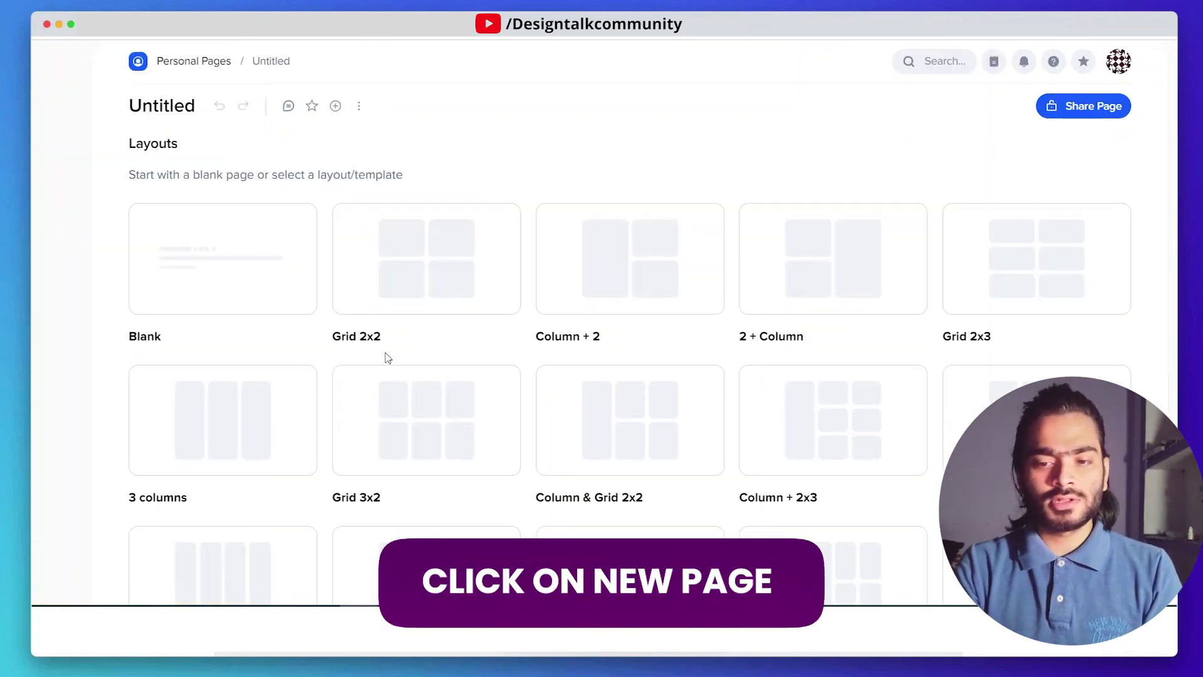
scroll(388, 361, "down", 3)
scroll(395, 379, "up", 3)
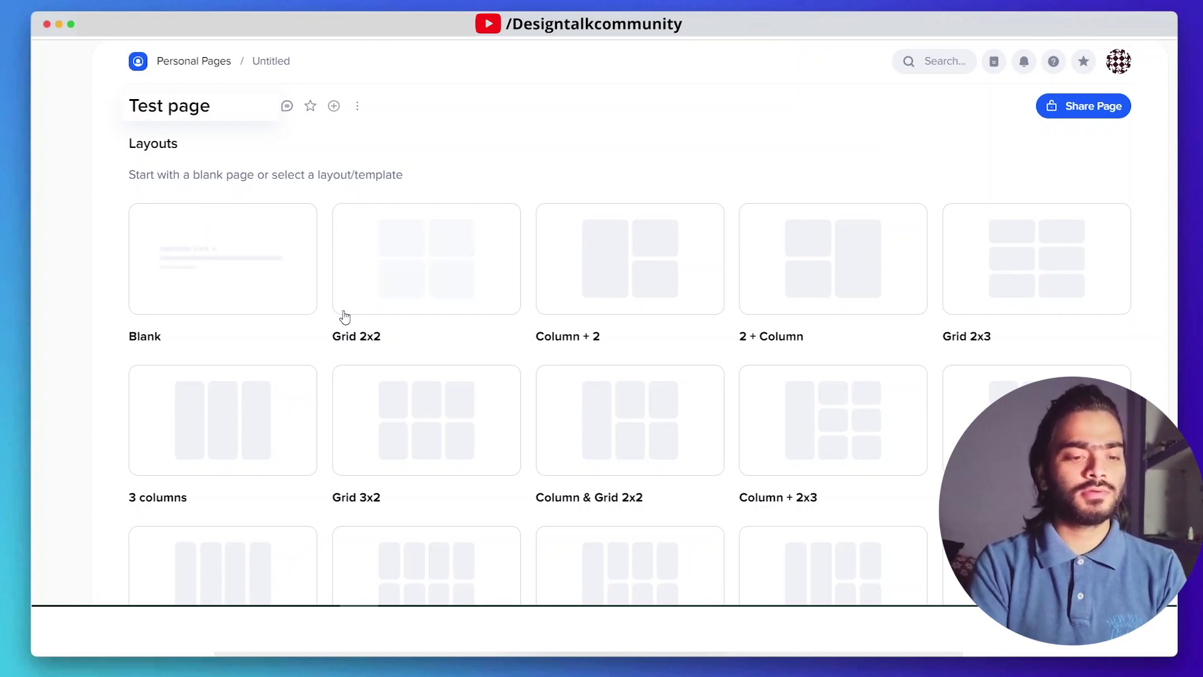
left_click(217, 269)
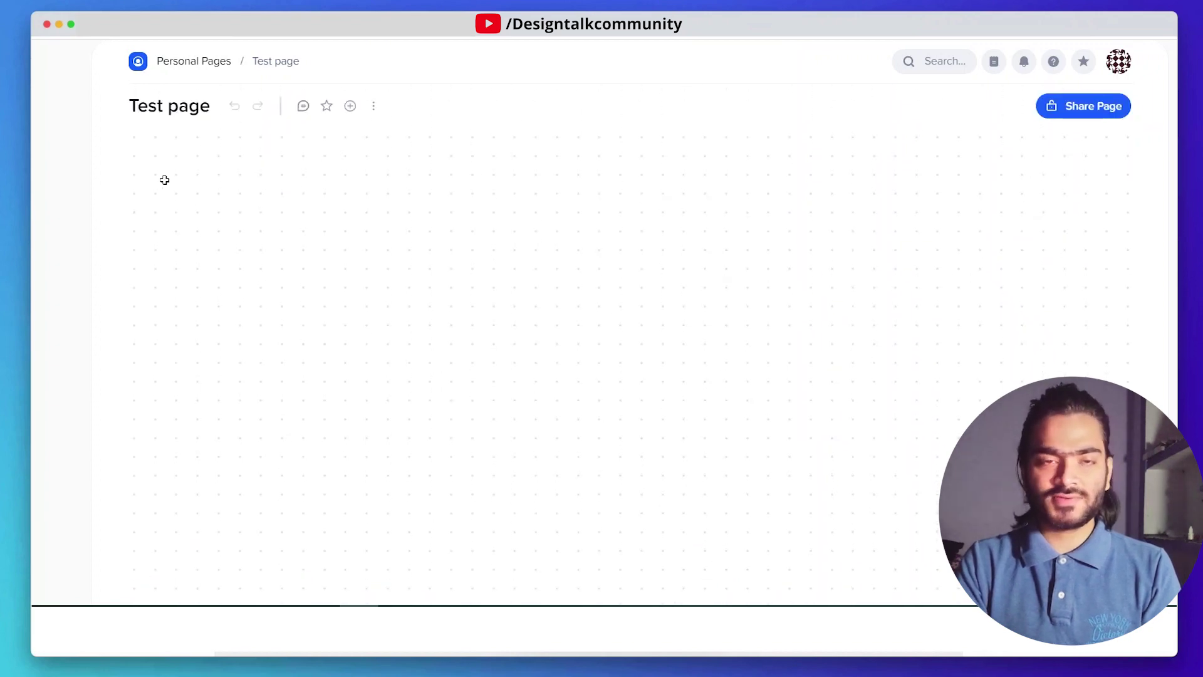
Step: Draw a tile titled 'test tile' and bring up the / block-type list in its body
left_click_drag(137, 139, 541, 483)
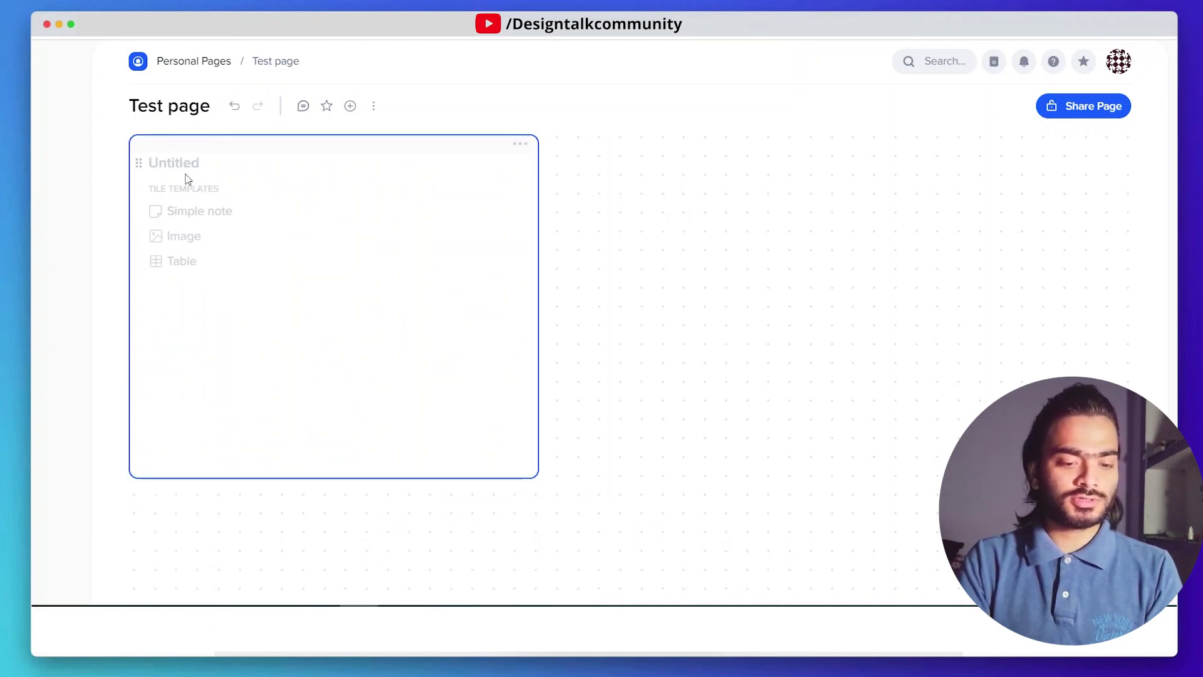
left_click(187, 165)
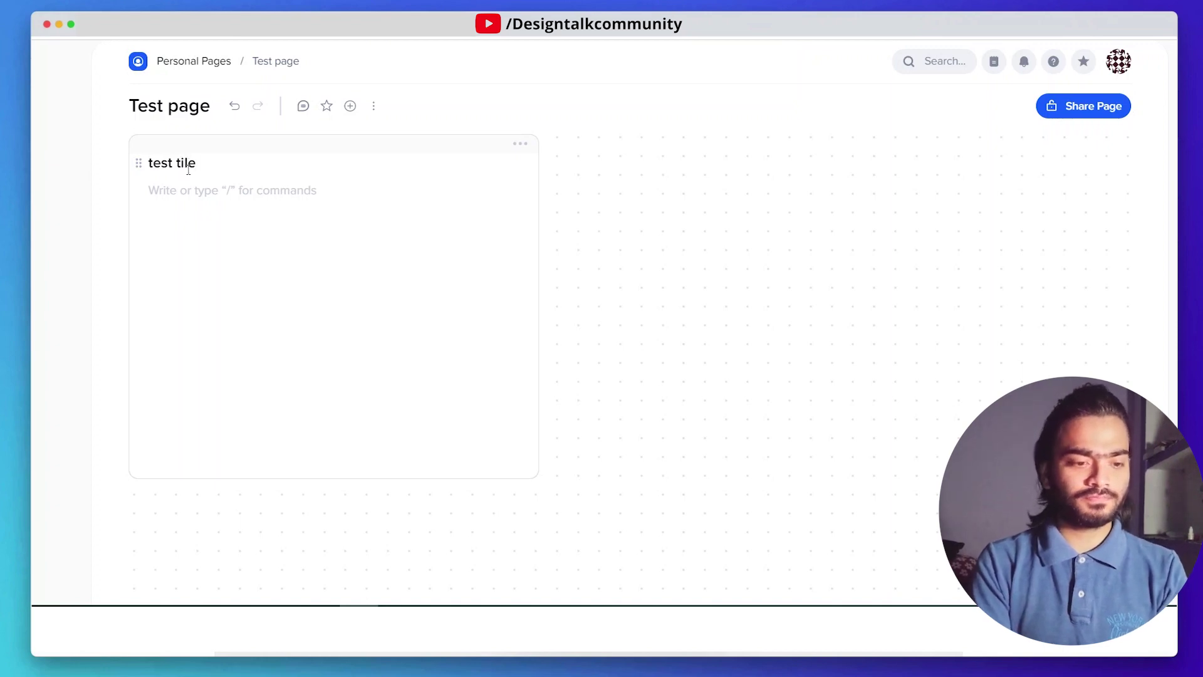
left_click(201, 187)
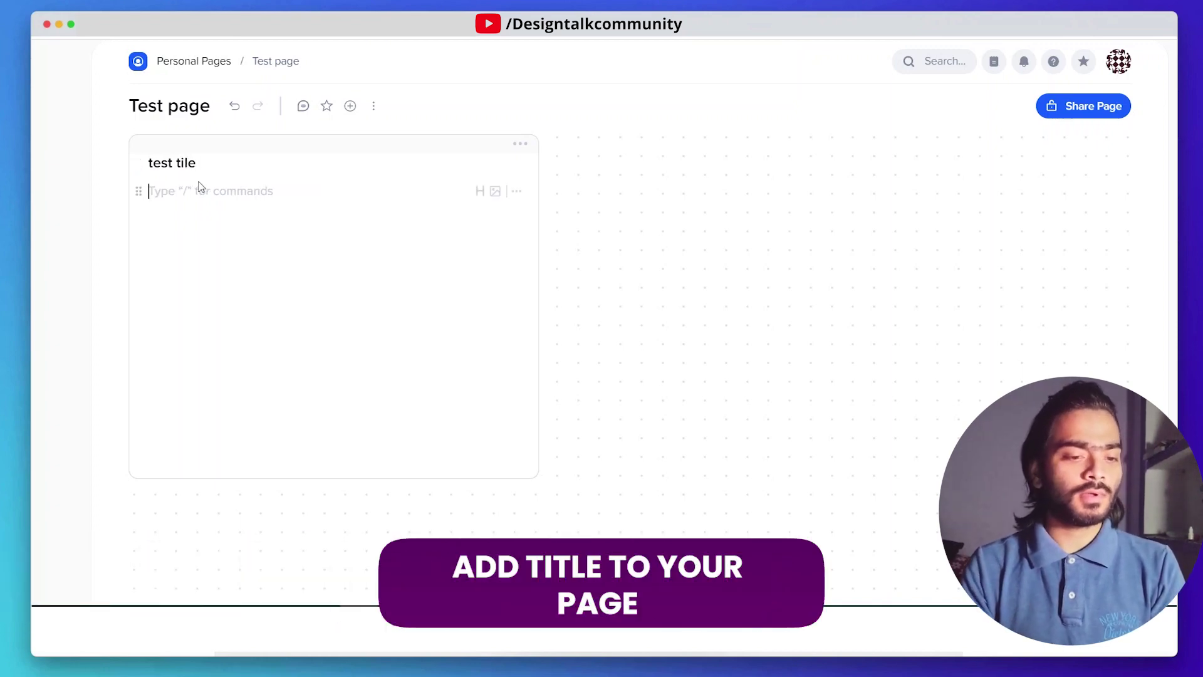
type("/")
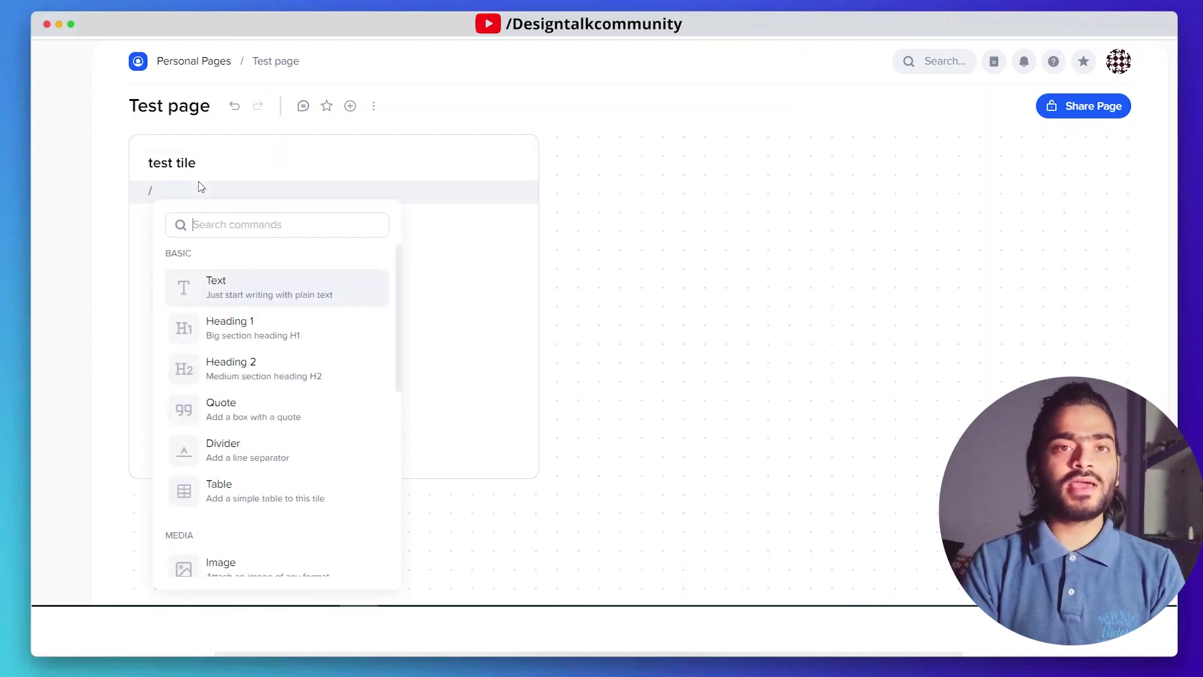
key("Down")
key("Down")
key("Down")
key("Down")
key("Down")
key("Down")
key("Down")
key("Down")
key("Down")
key("Down")
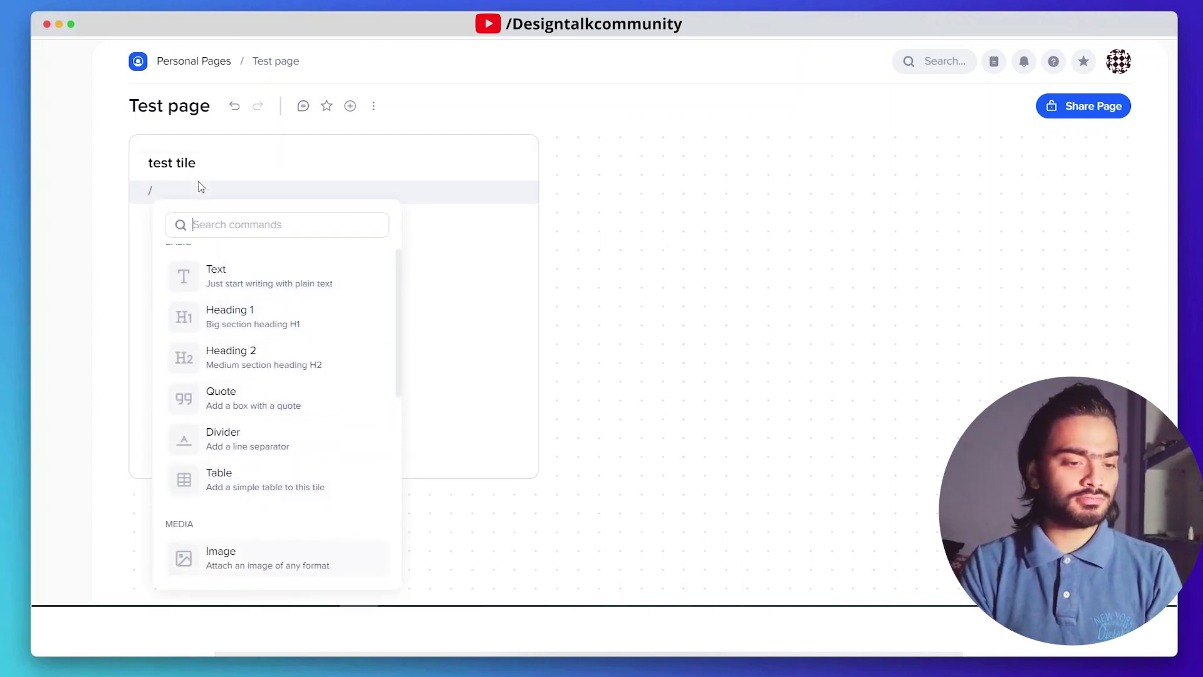
key("Up")
key("Up")
key("Up")
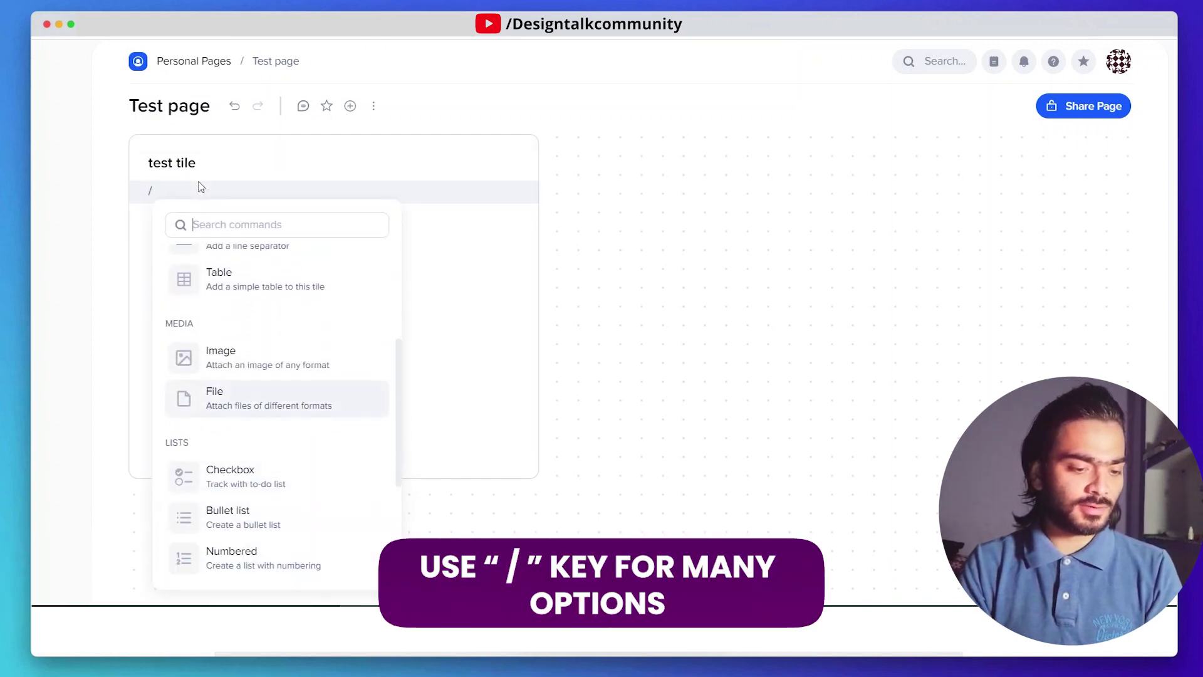
scroll(253, 387, "down", 1)
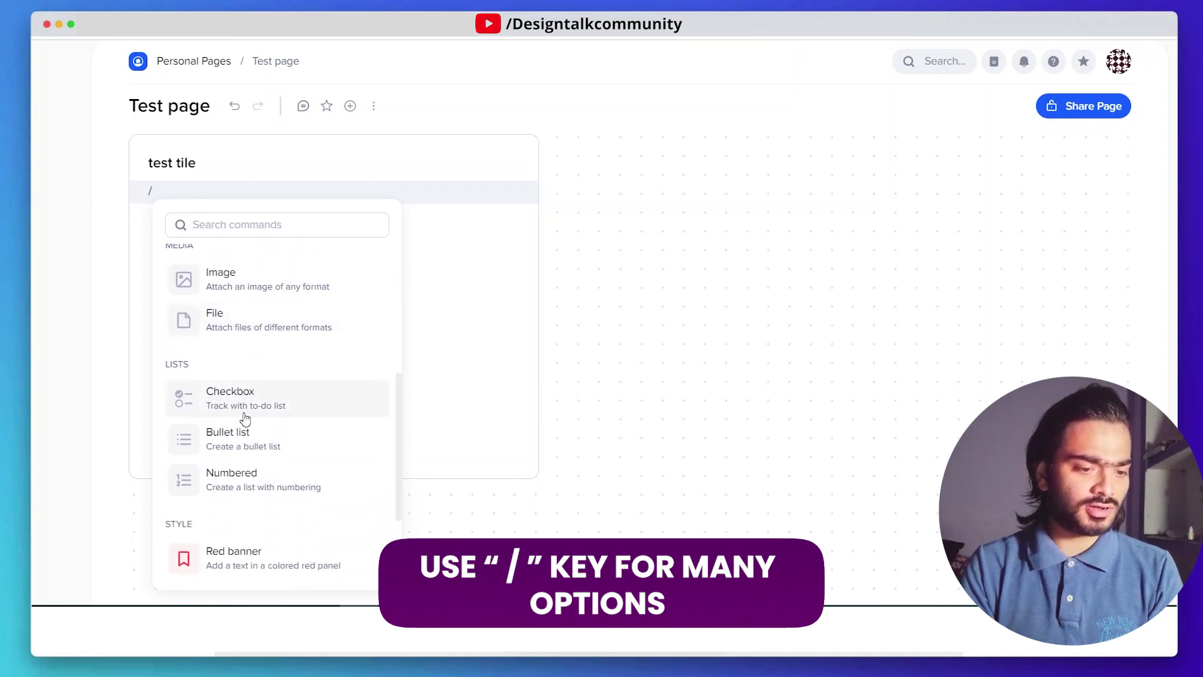
scroll(250, 480, "down", 2)
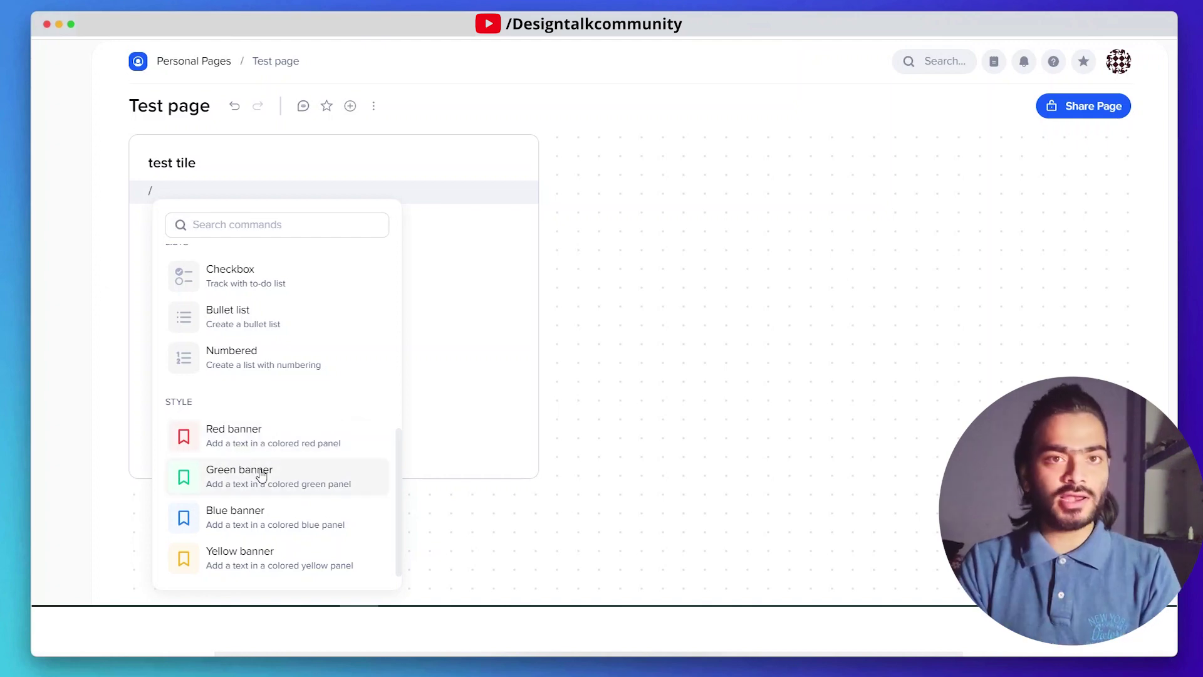
Step: Insert a red banner block reading 'Impront infomartion:' in the test tile
left_click(240, 437)
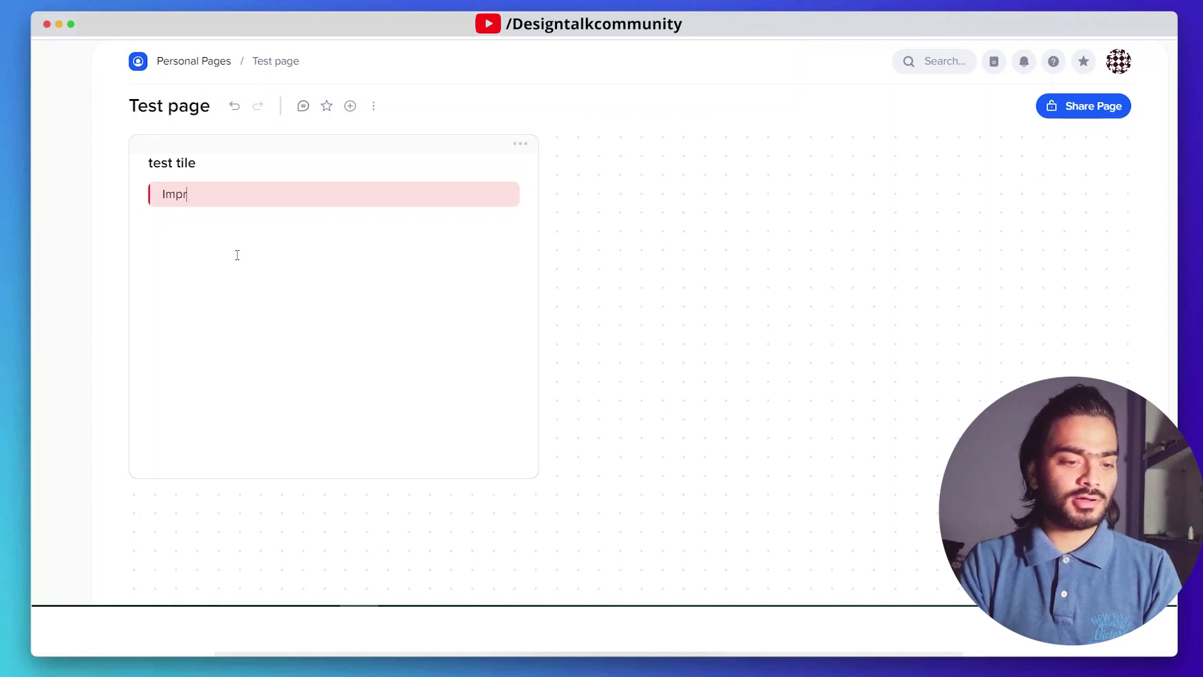
type("Impront")
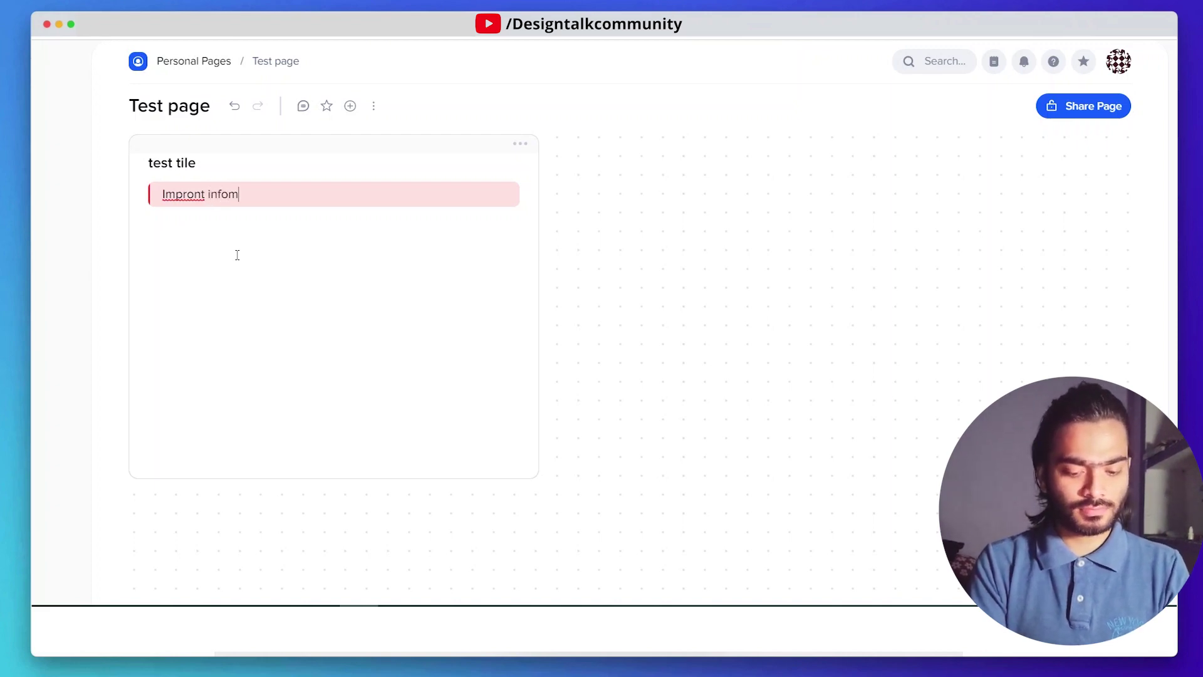
type("infomary")
key("BackSpace")
type("tion:")
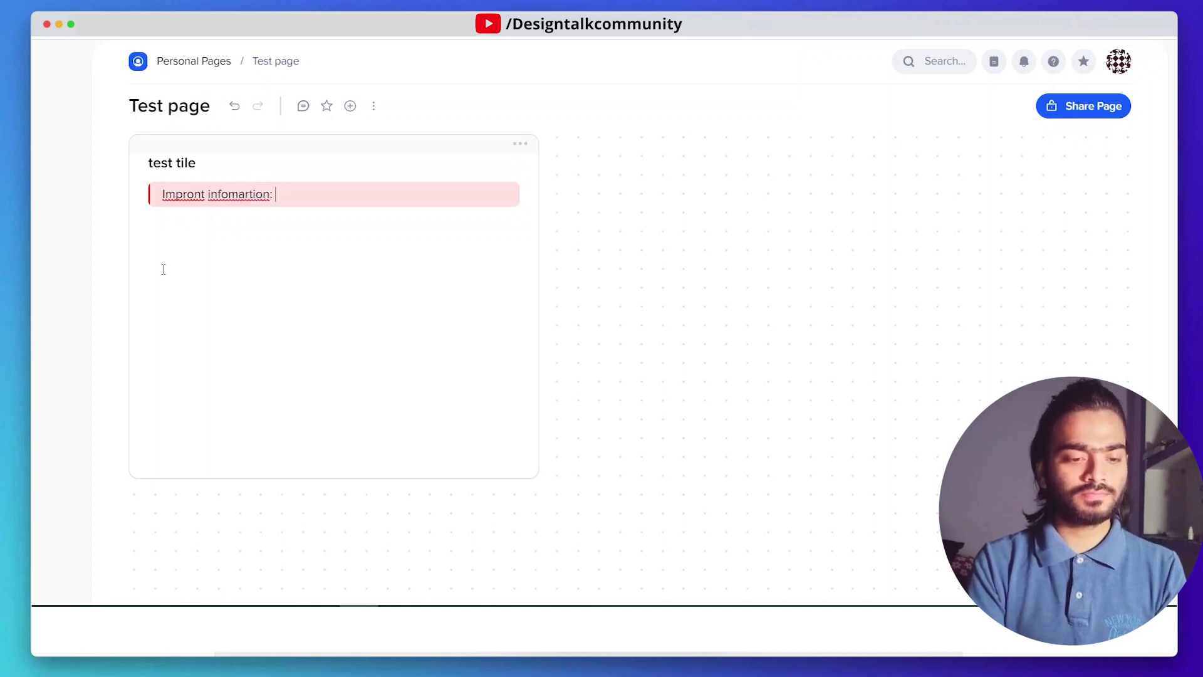
Step: Add a Heading 1 block reading 'bolds' below the banner, then draw a second tile
left_click(181, 230)
type("/")
key("Down")
key("Down")
key("Down")
key("Down")
key("Down")
key("Up")
key("Up")
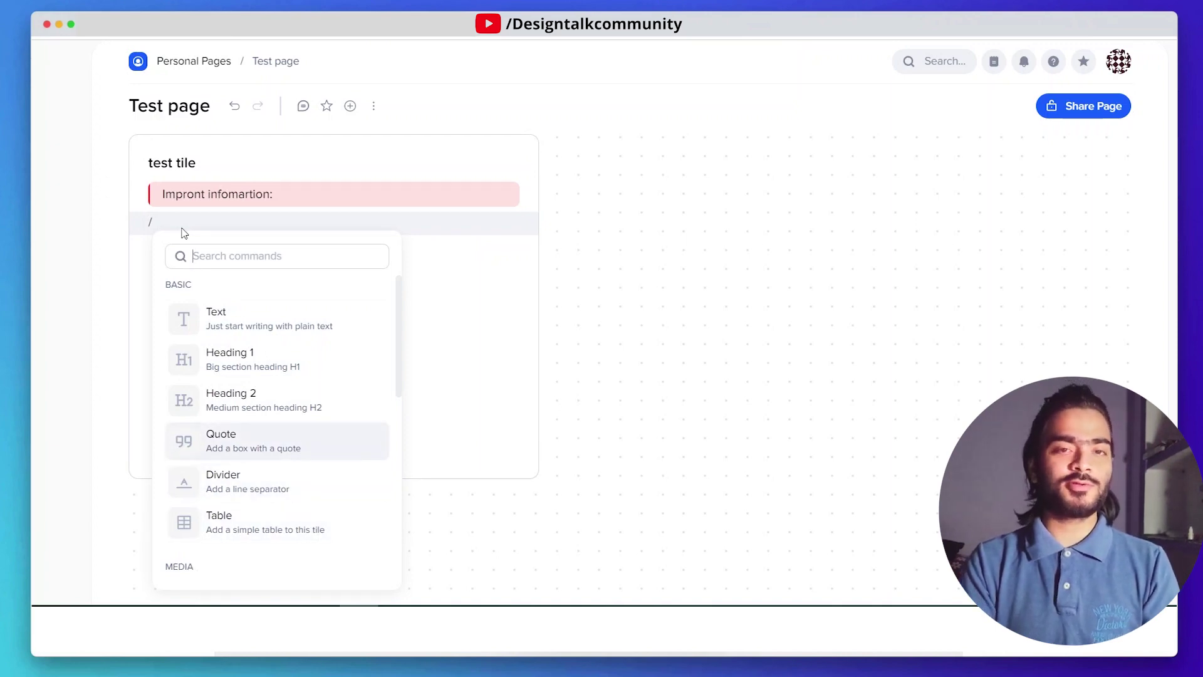
key("Up")
key("Up")
key("Return")
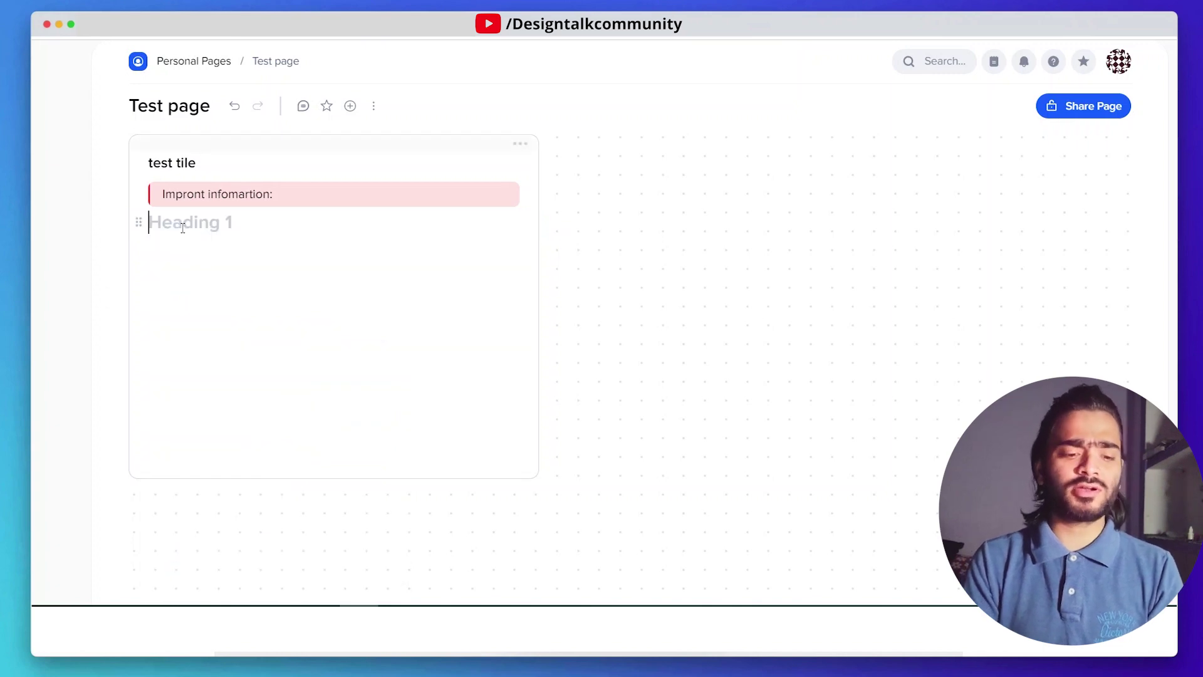
type("b")
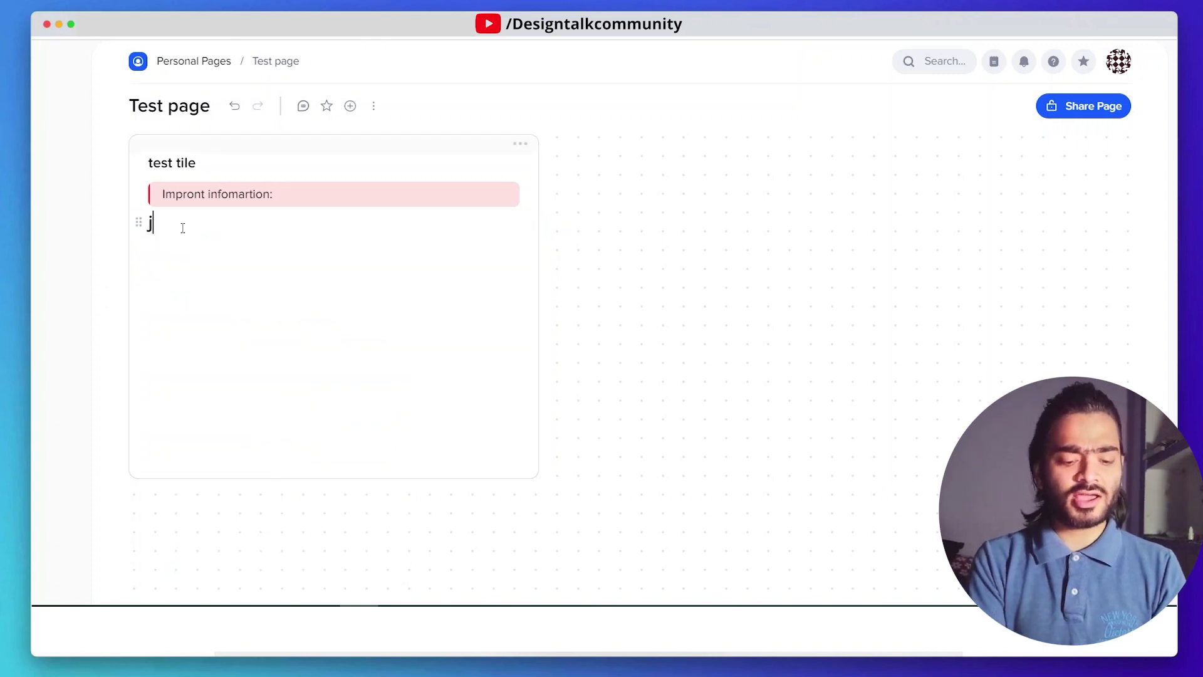
key("BackSpace")
type("bolds")
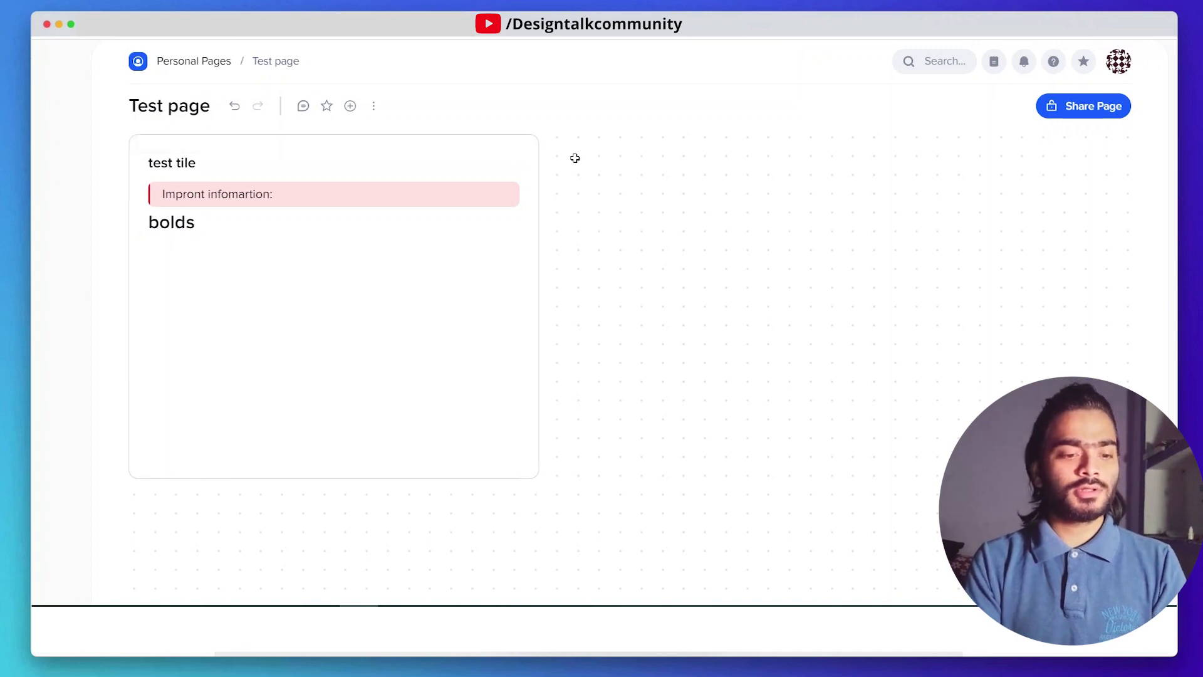
left_click_drag(565, 140, 963, 460)
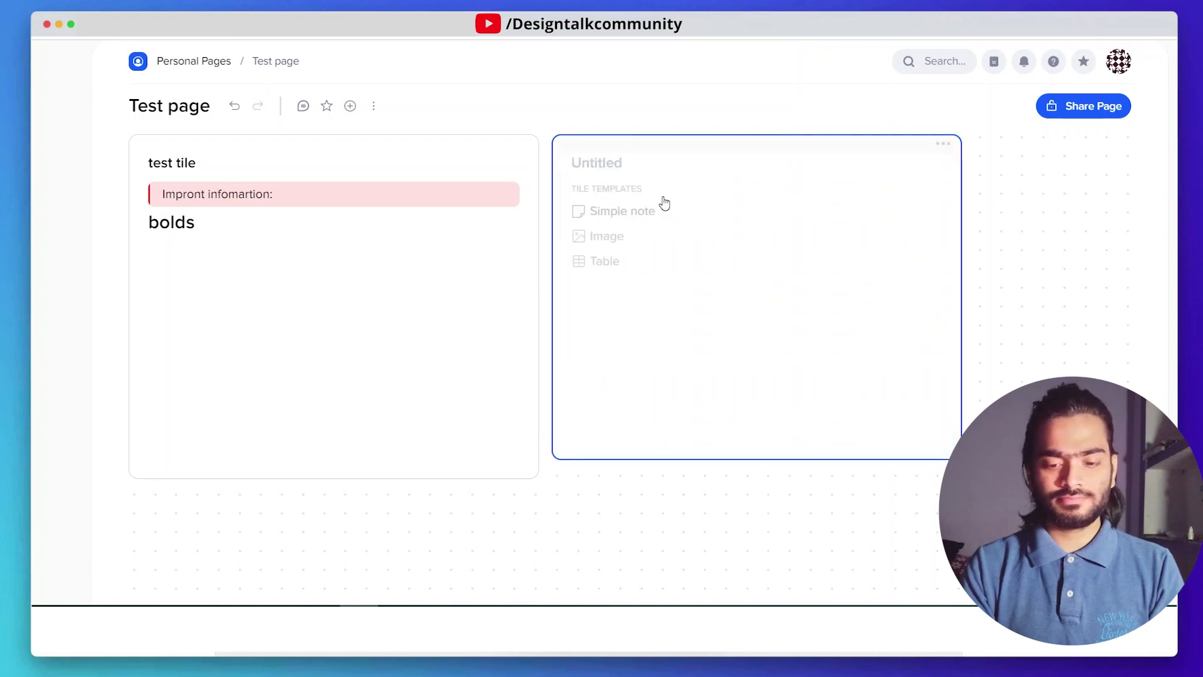
Step: Make the second tile an image tile showing the Unsplash forest photo
left_click(638, 239)
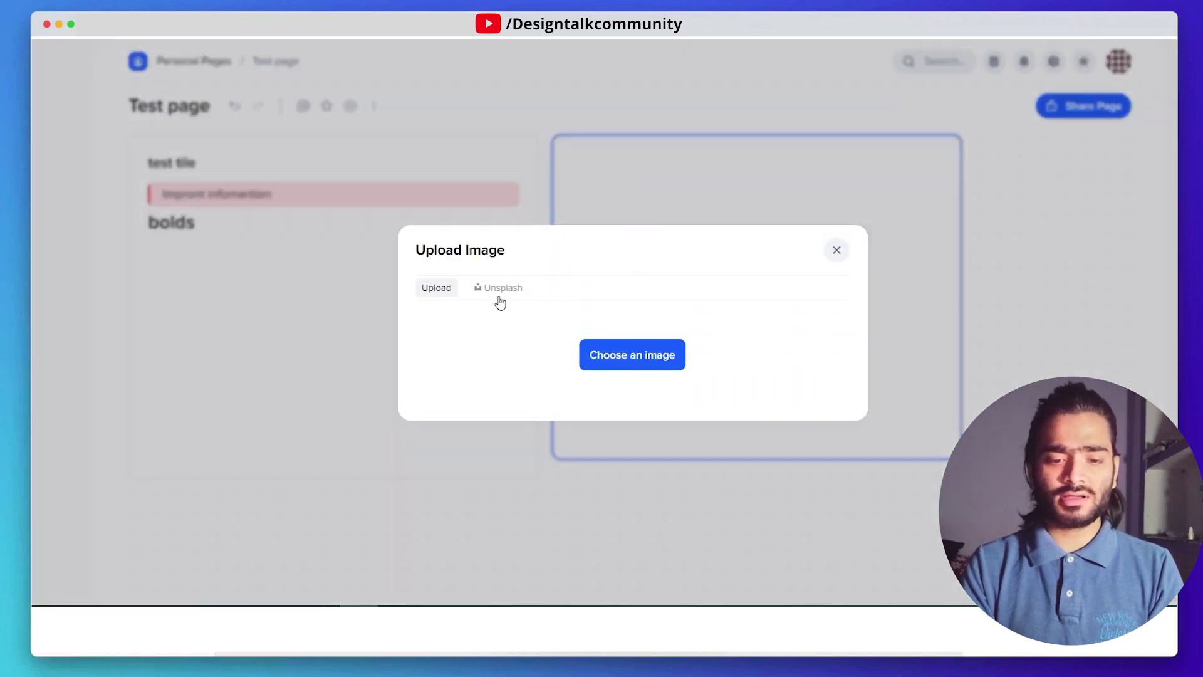
left_click(634, 357)
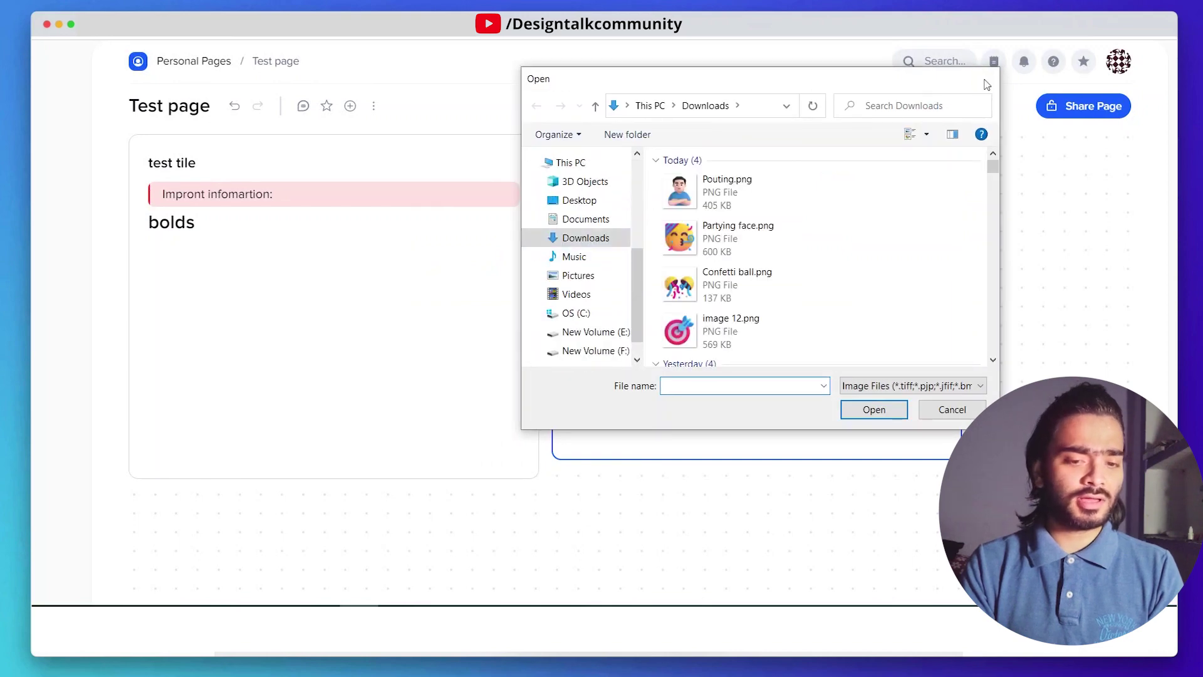
left_click(986, 78)
left_click(633, 234)
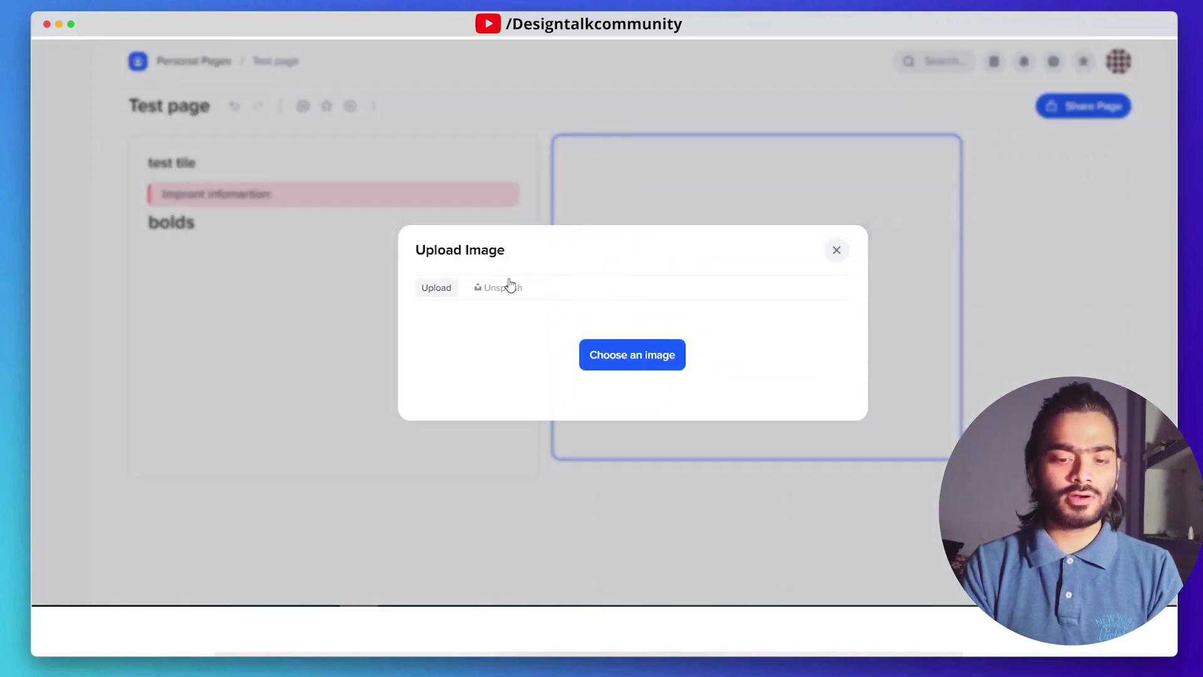
left_click(494, 290)
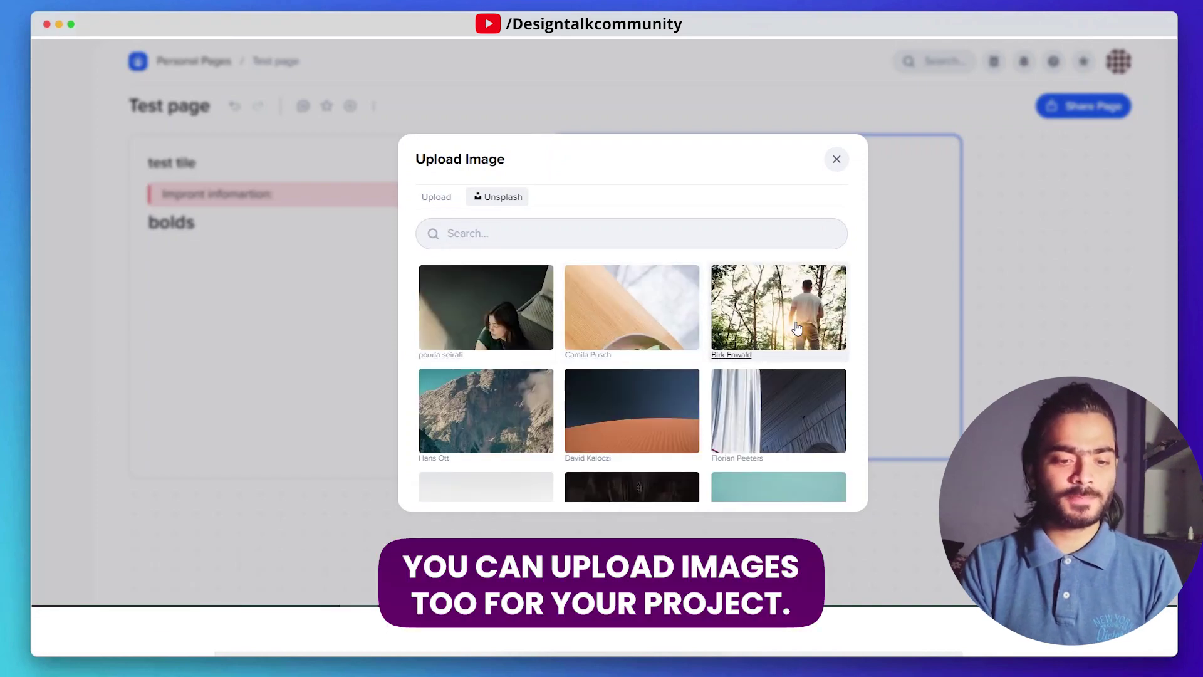
left_click(797, 326)
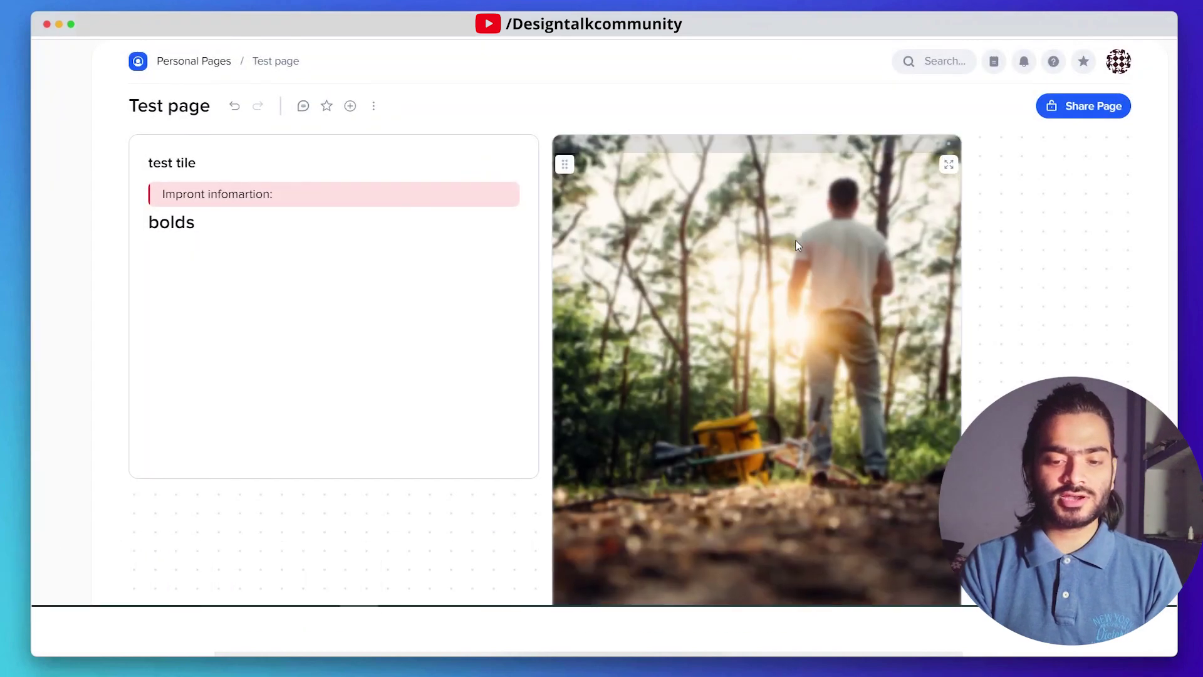
Step: Shrink the forest image tile to sit beside the test tile
scroll(795, 245, "down", 7)
scroll(689, 251, "up", 6)
scroll(595, 260, "up", 1)
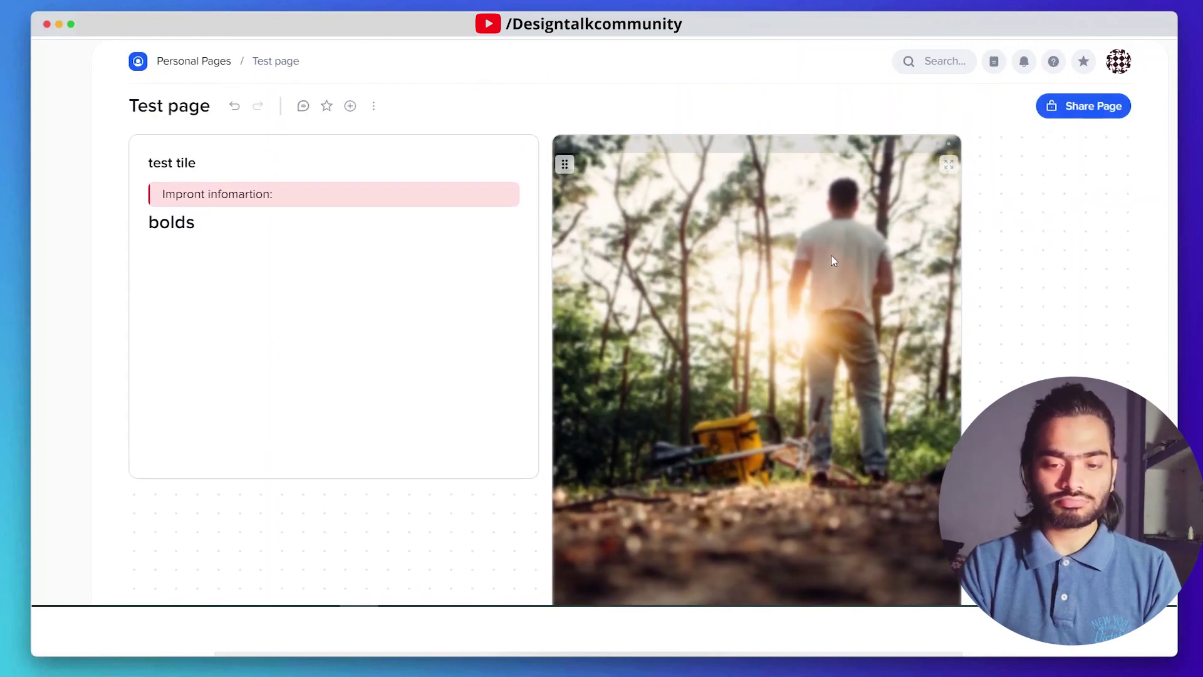
scroll(652, 247, "down", 4)
scroll(652, 247, "up", 4)
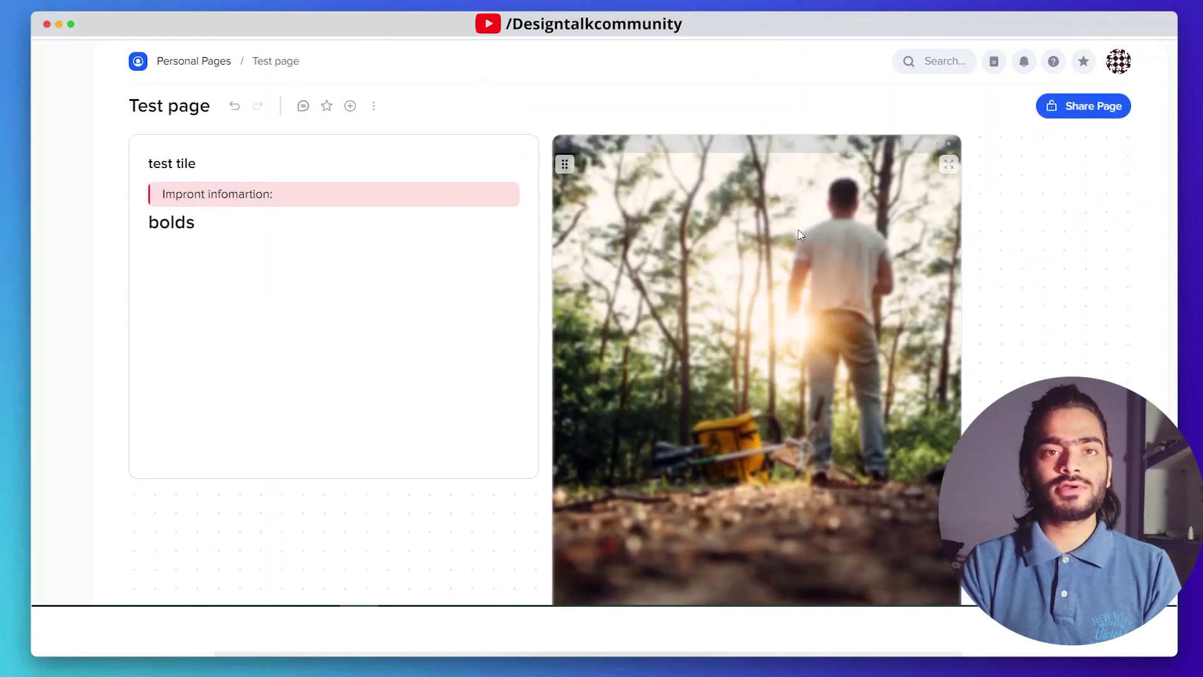
scroll(890, 357, "down", 5)
left_click(934, 402)
scroll(968, 345, "up", 4)
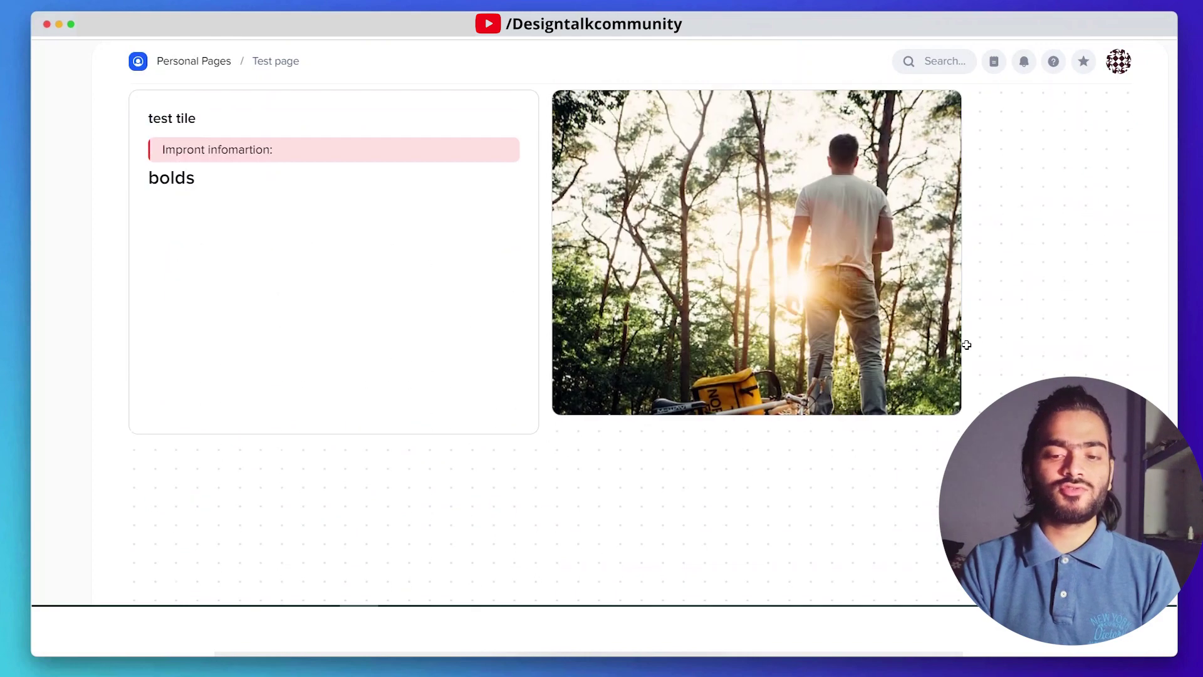
scroll(1015, 313, "up", 1)
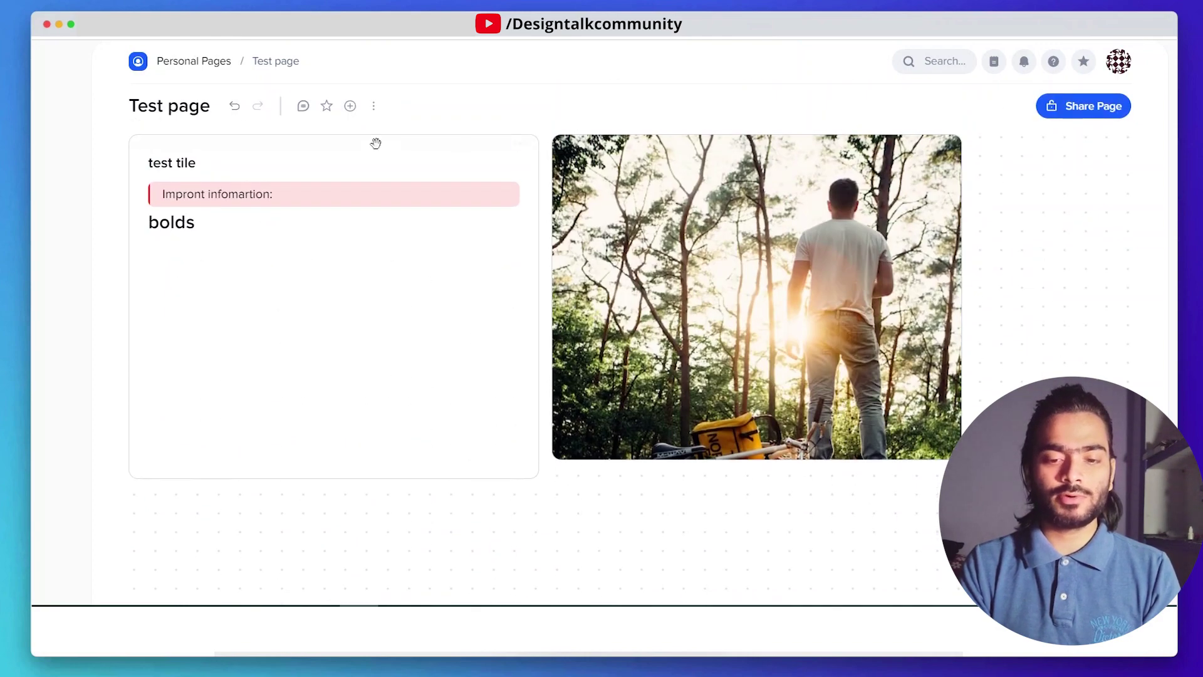
Step: Open the Share & Invite panel, focus the invitee e-mail field, then close it without inviting
left_click(1093, 115)
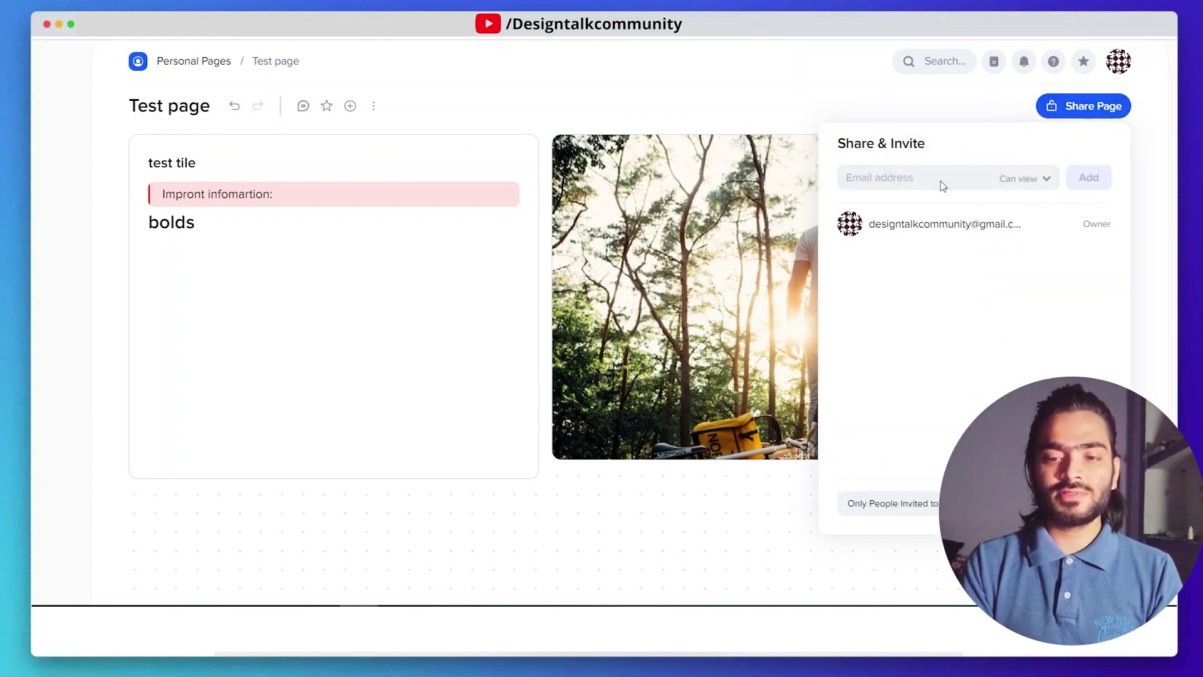
left_click(886, 181)
left_click(795, 114)
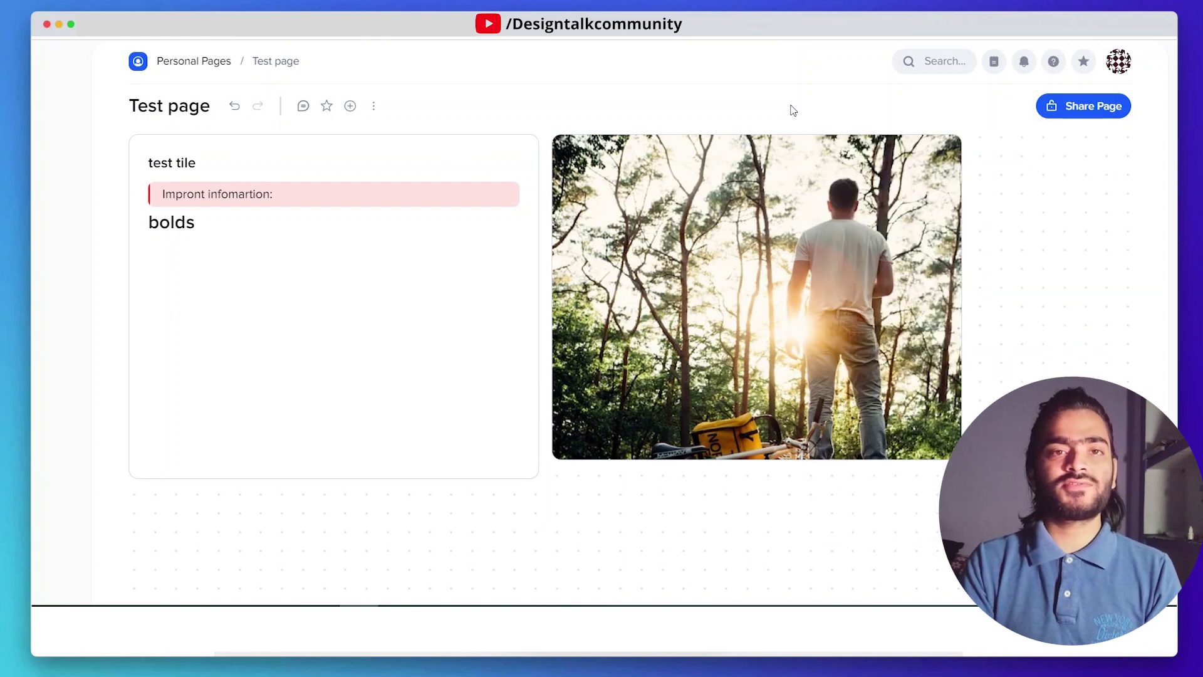
left_click(1079, 108)
left_click(594, 92)
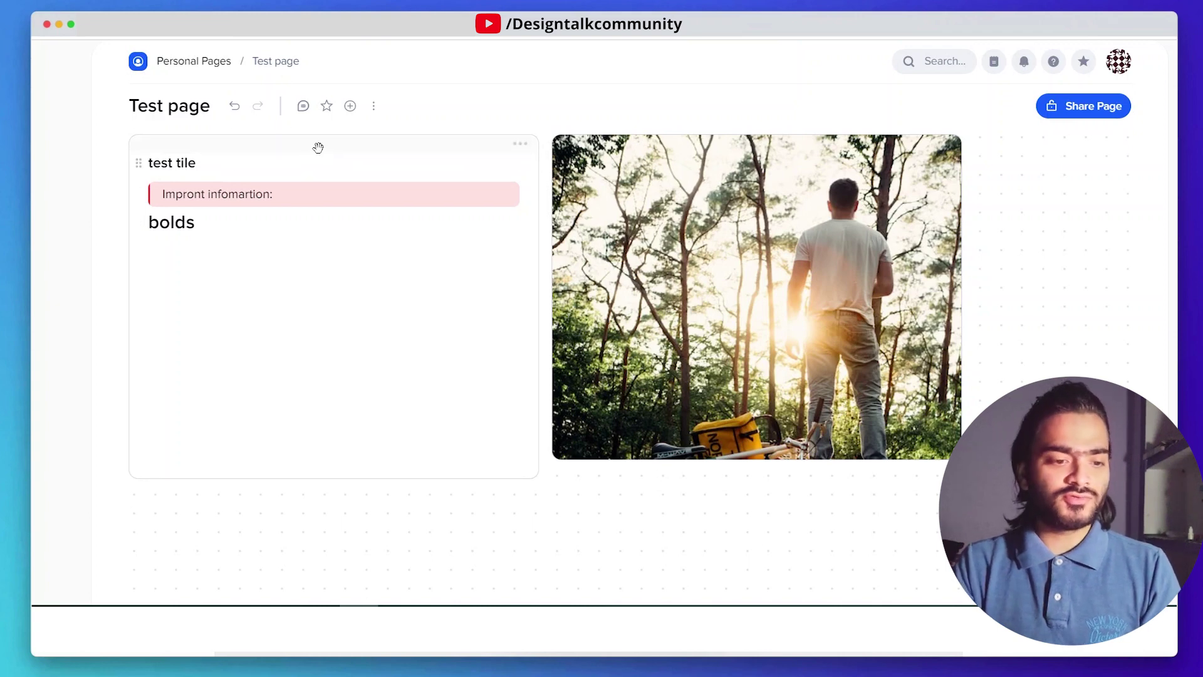
Step: Add a new line holding a single slash below 'bolds' in the test tile
left_click(175, 251)
type("/")
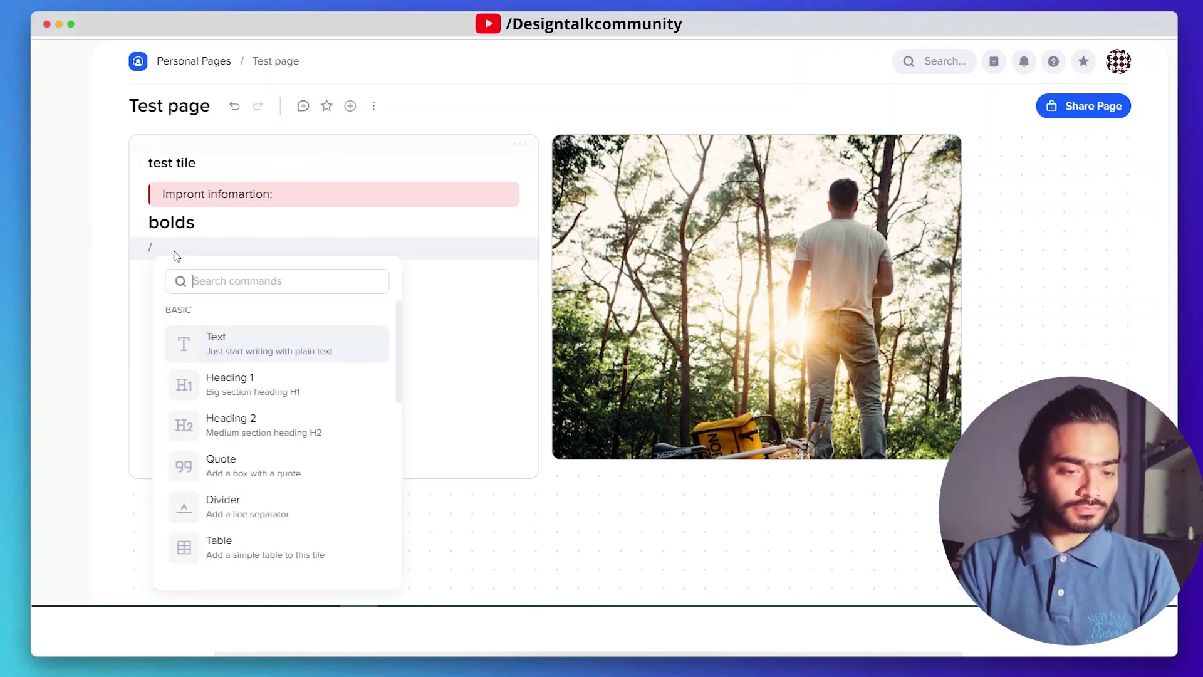
scroll(177, 258, "down", 4)
scroll(177, 258, "up", 4)
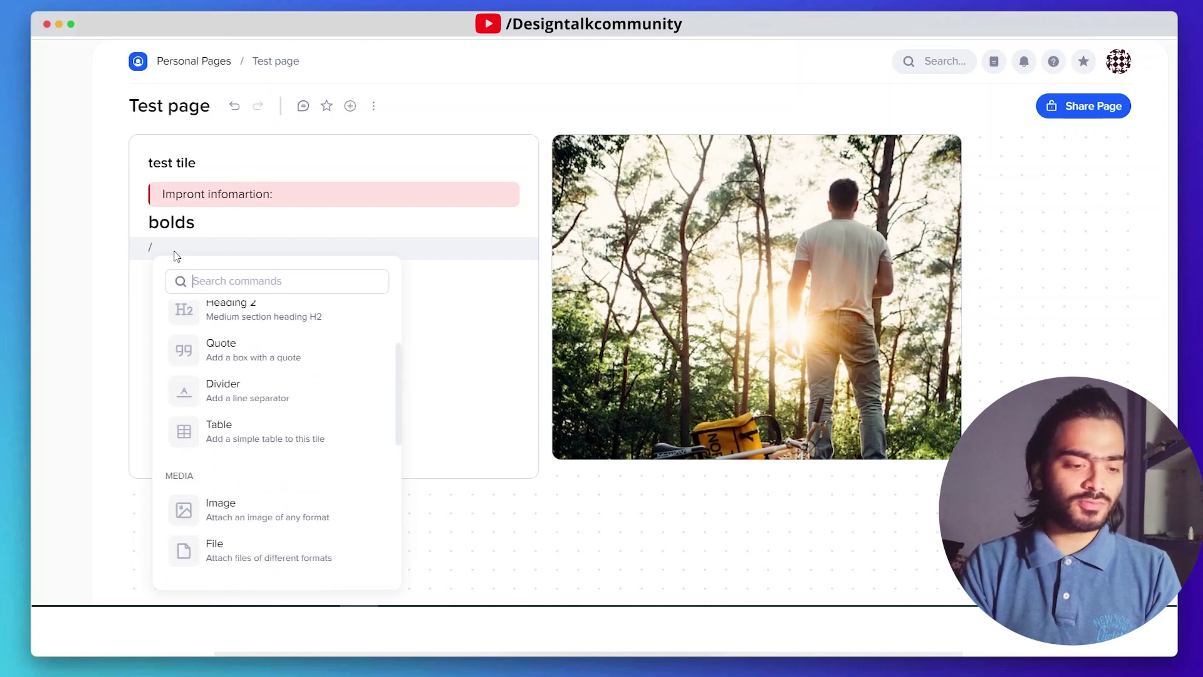
scroll(243, 423, "down", 4)
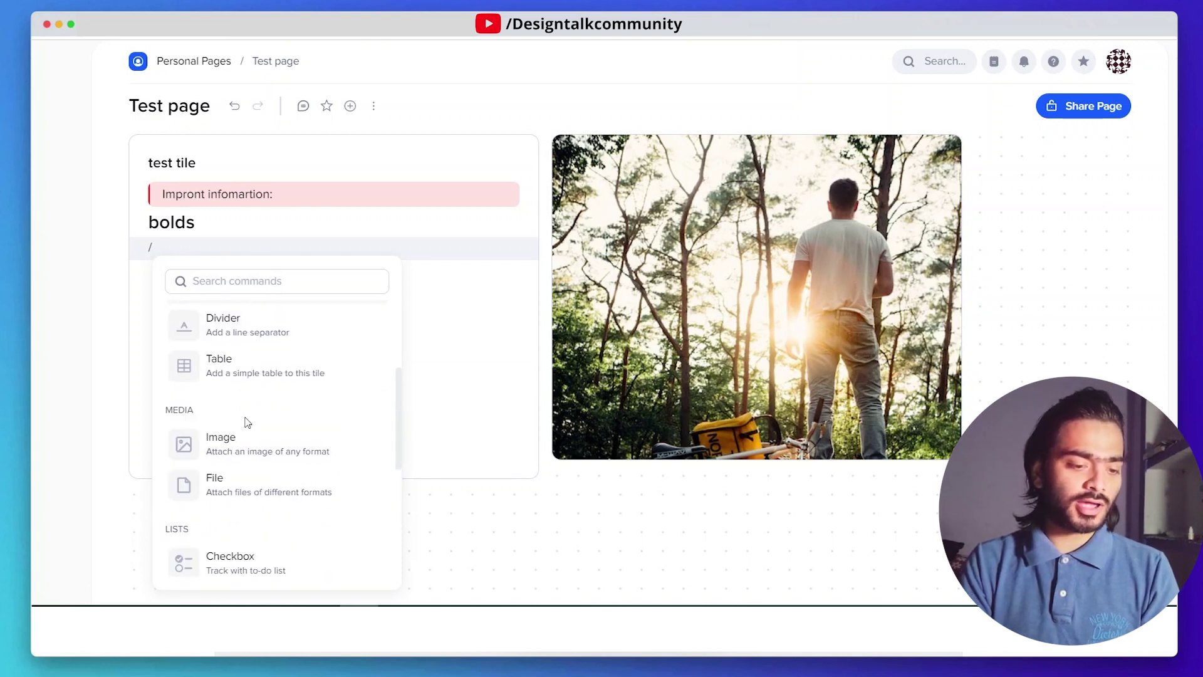
scroll(237, 408, "up", 1)
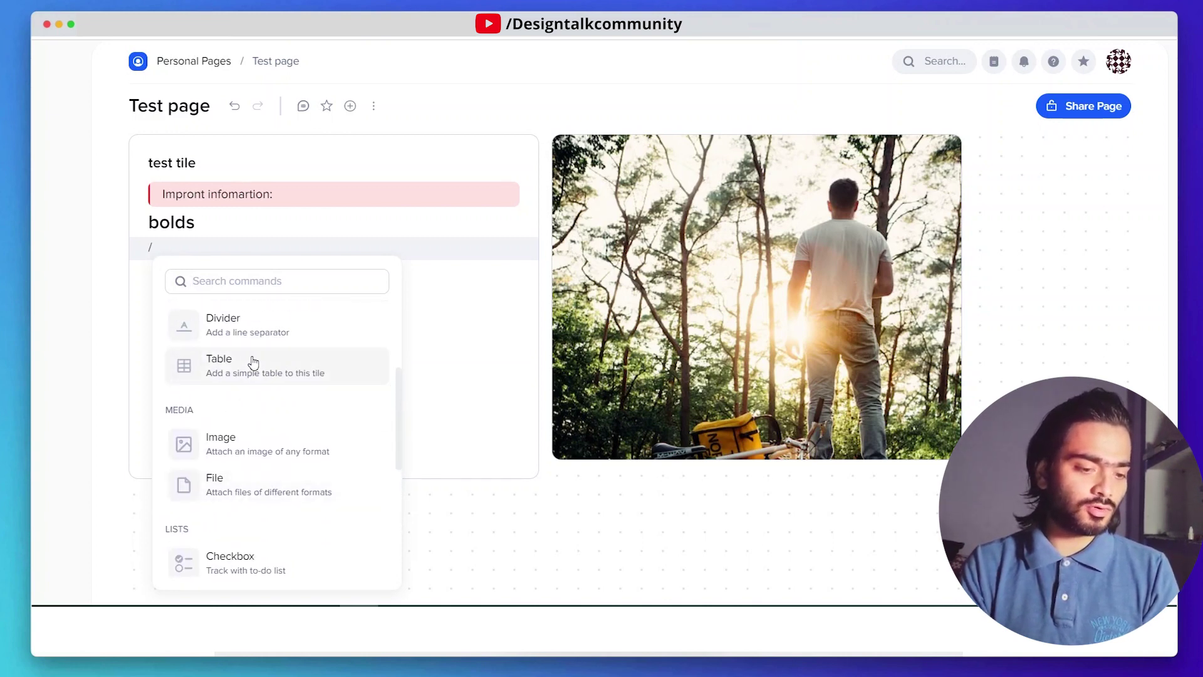
scroll(237, 339, "up", 3)
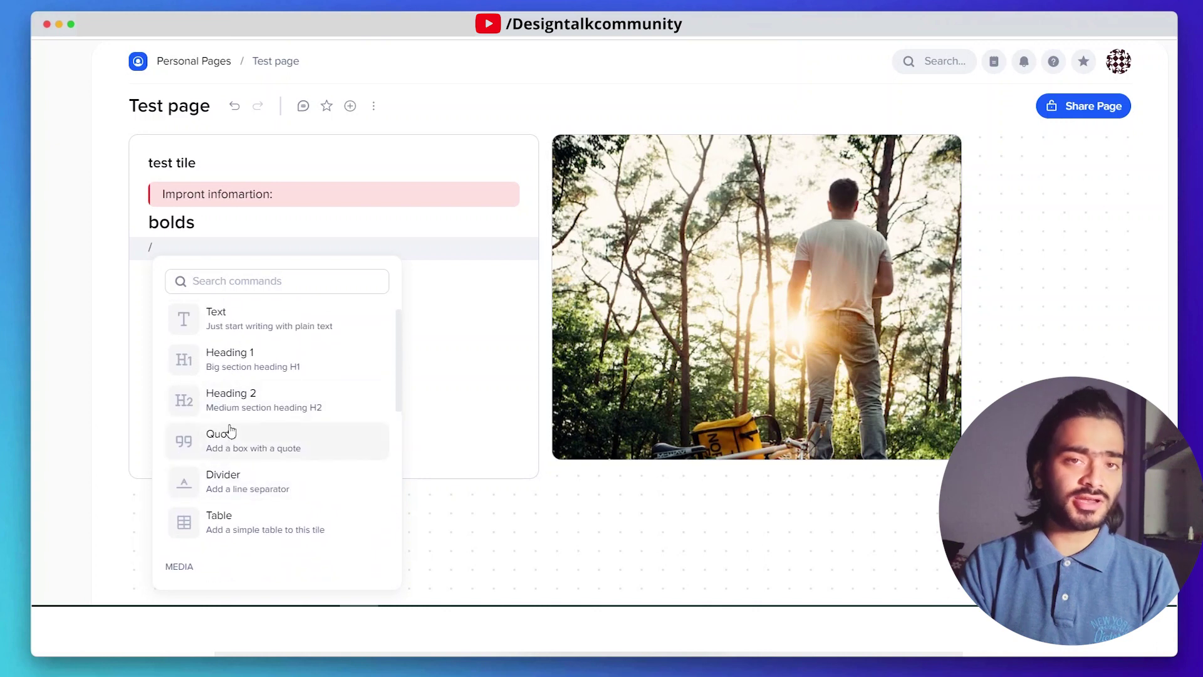
left_click(687, 516)
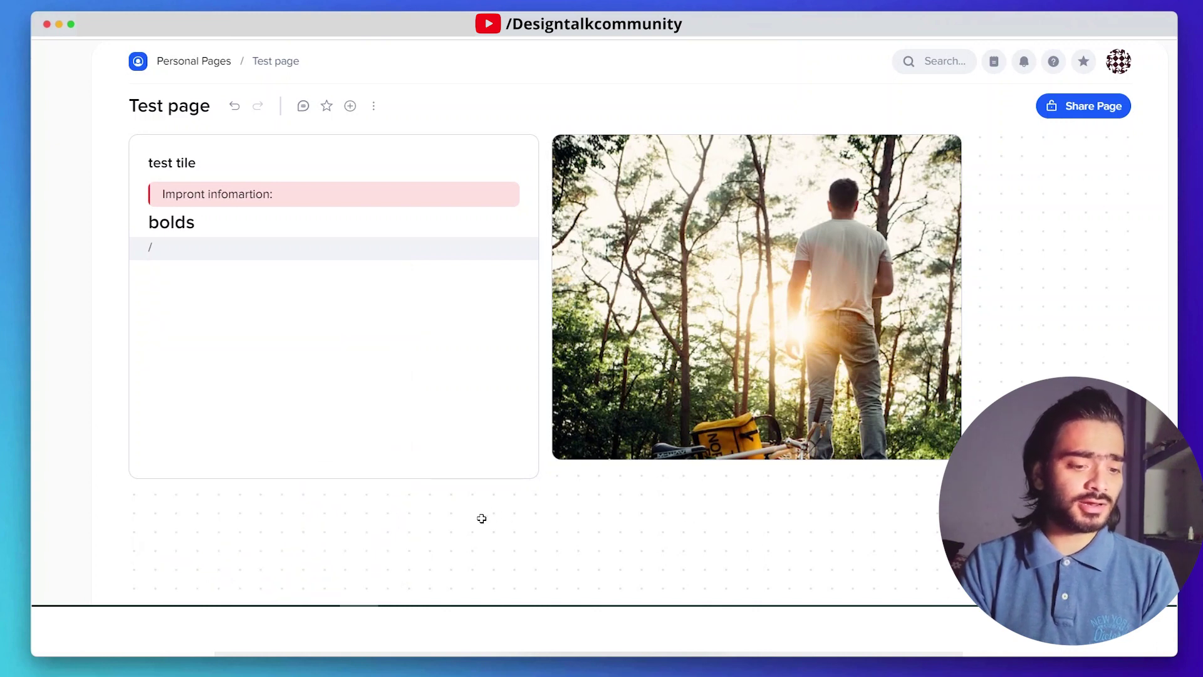
left_click(189, 252)
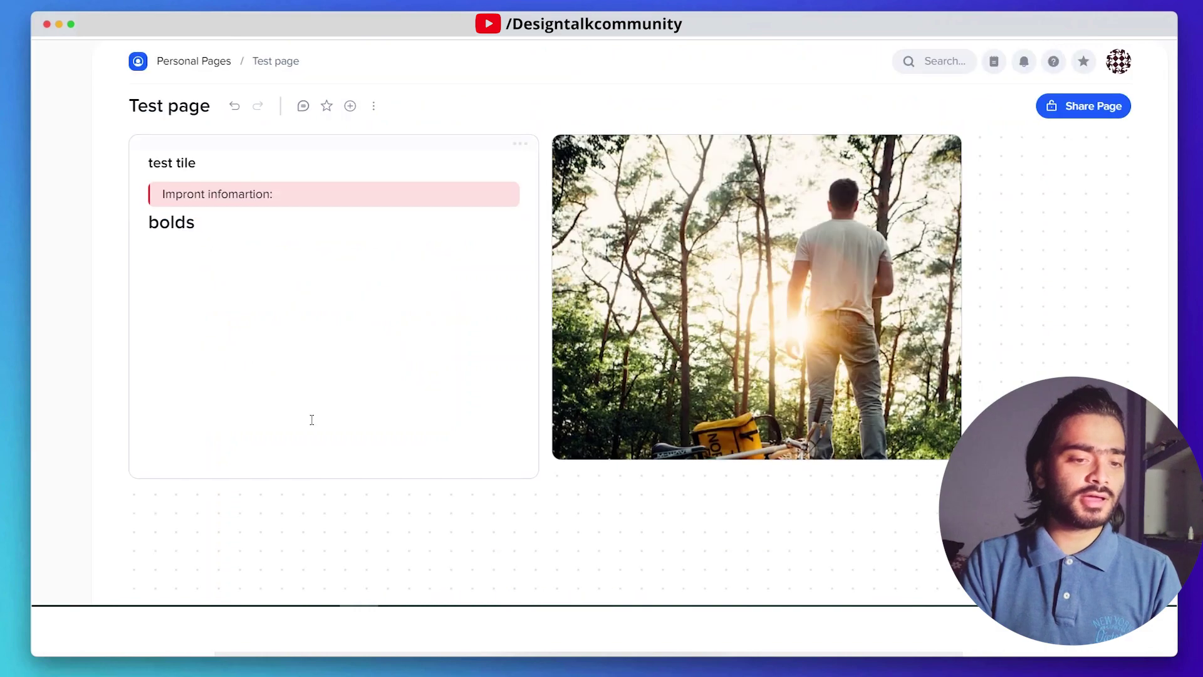
Step: Paste the HubSpot famous-quotes article URL under 'bolds' as a link card
left_click(223, 261)
type("https://blog.hubspot.com/sales/famous-quotes")
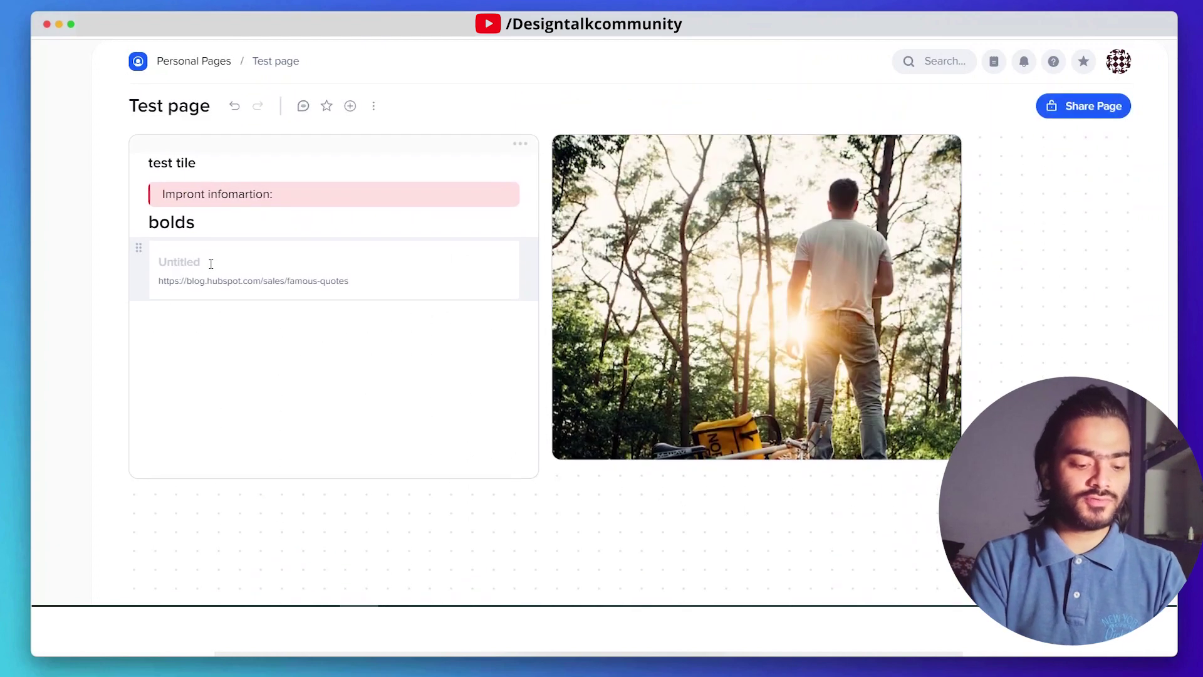
Step: Title the HubSpot link card 'best link'
type("best link")
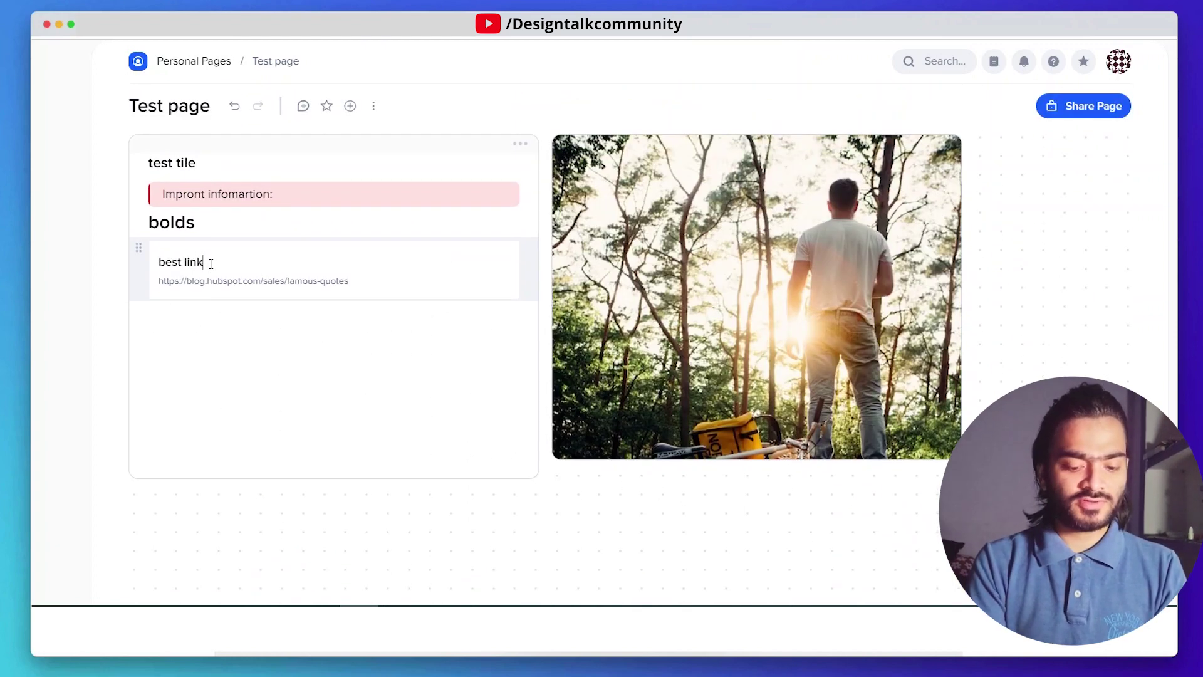
left_click(1085, 293)
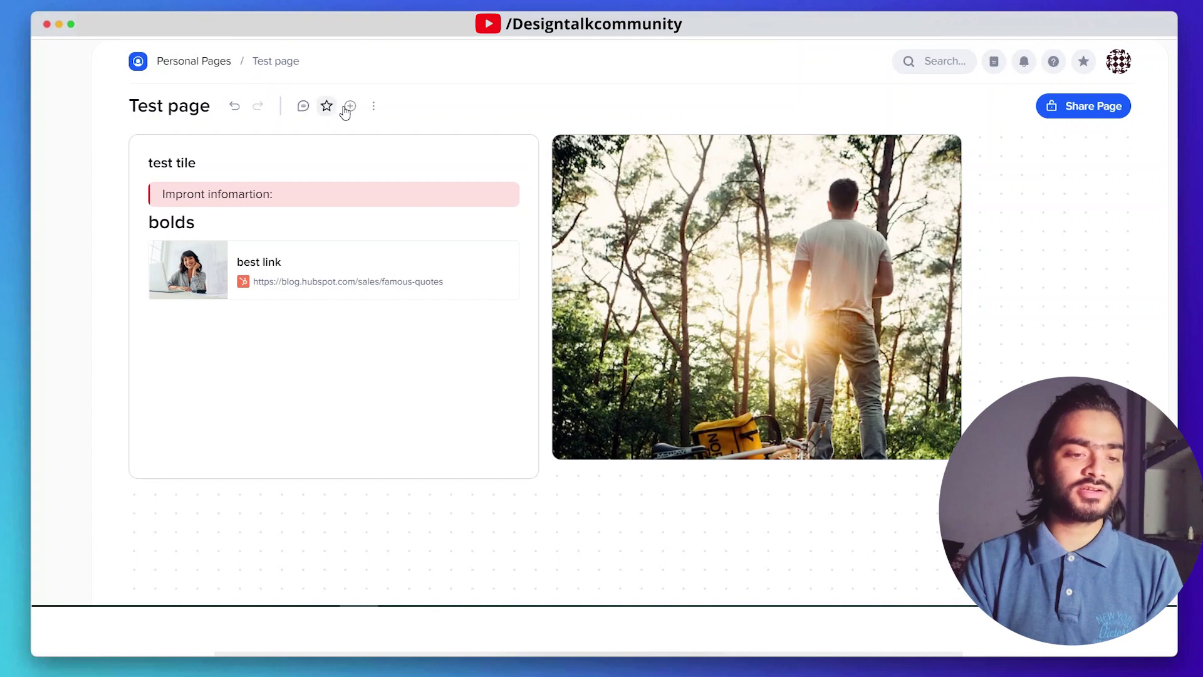
Step: Add a blank-layout tab named 'tesy 2' beside the Test page tab
left_click(349, 107)
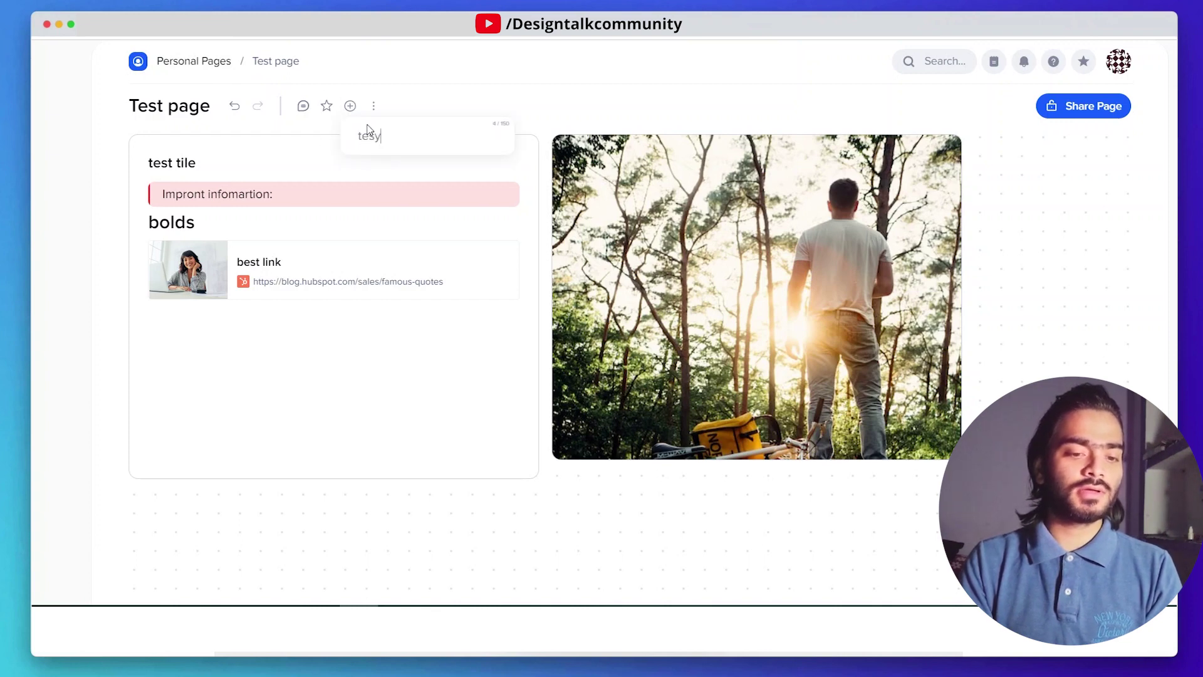
key("Return")
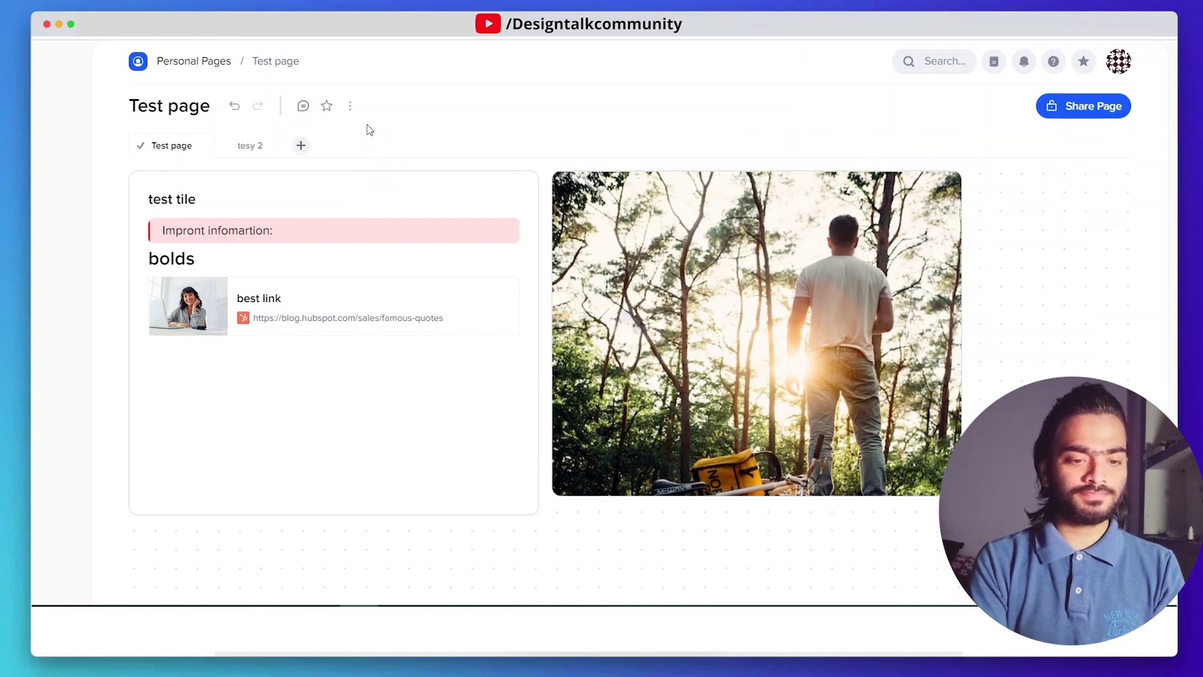
left_click(254, 147)
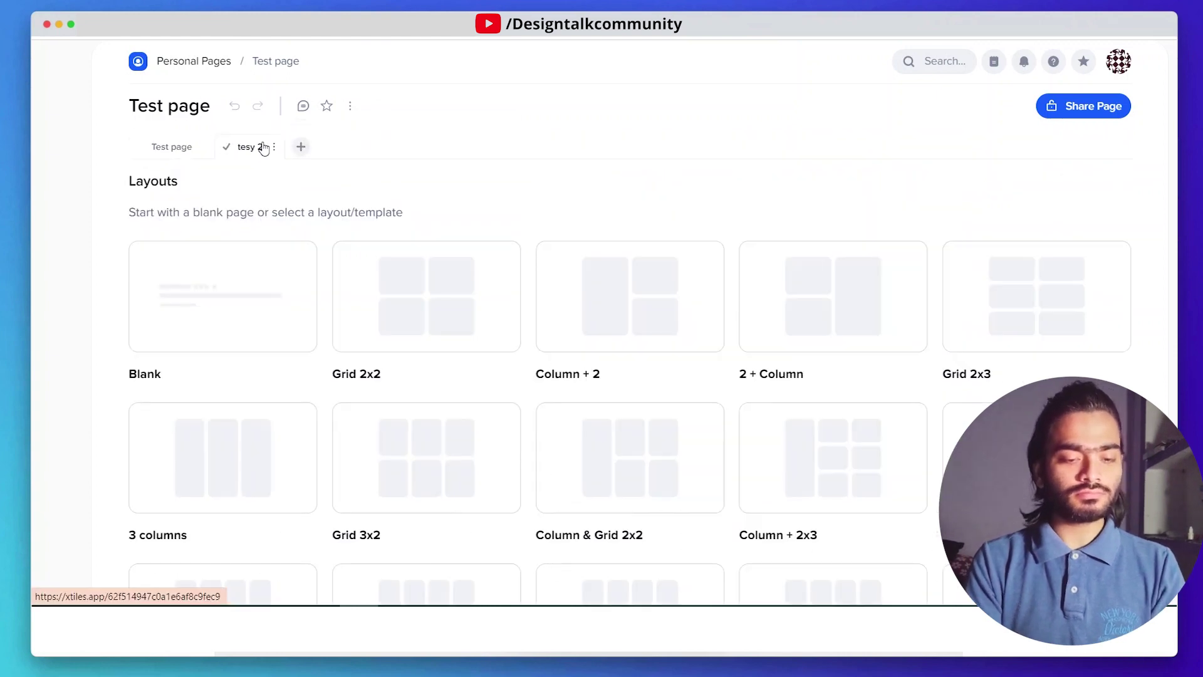
left_click(222, 287)
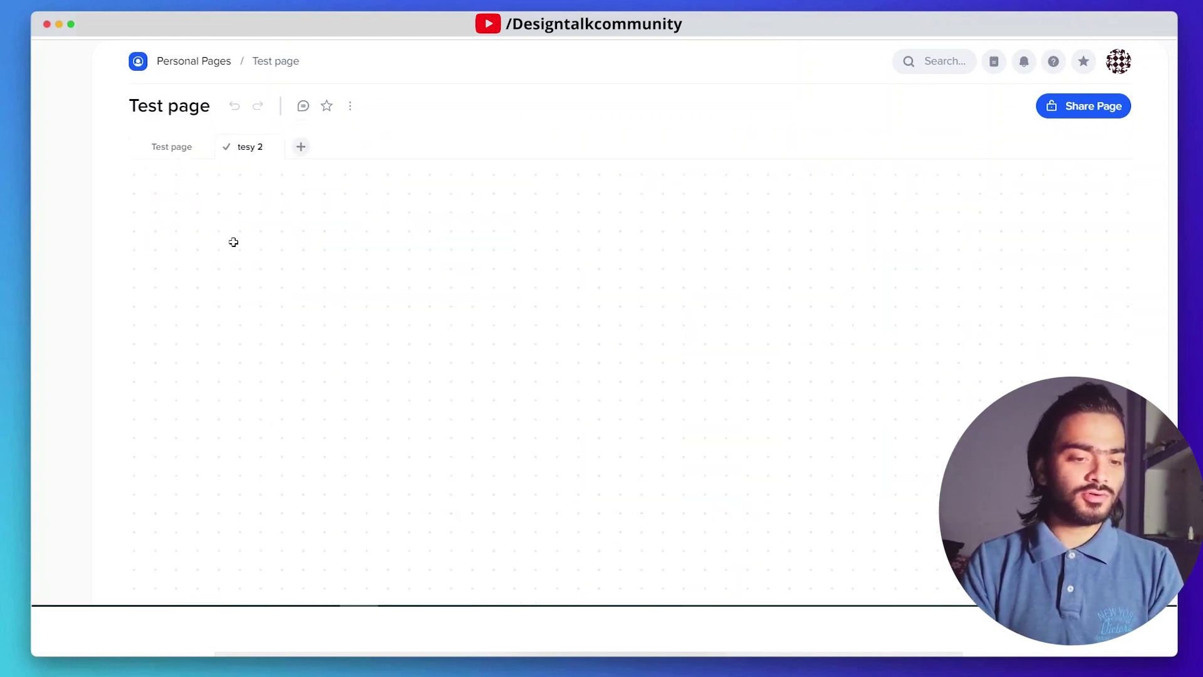
left_click(188, 155)
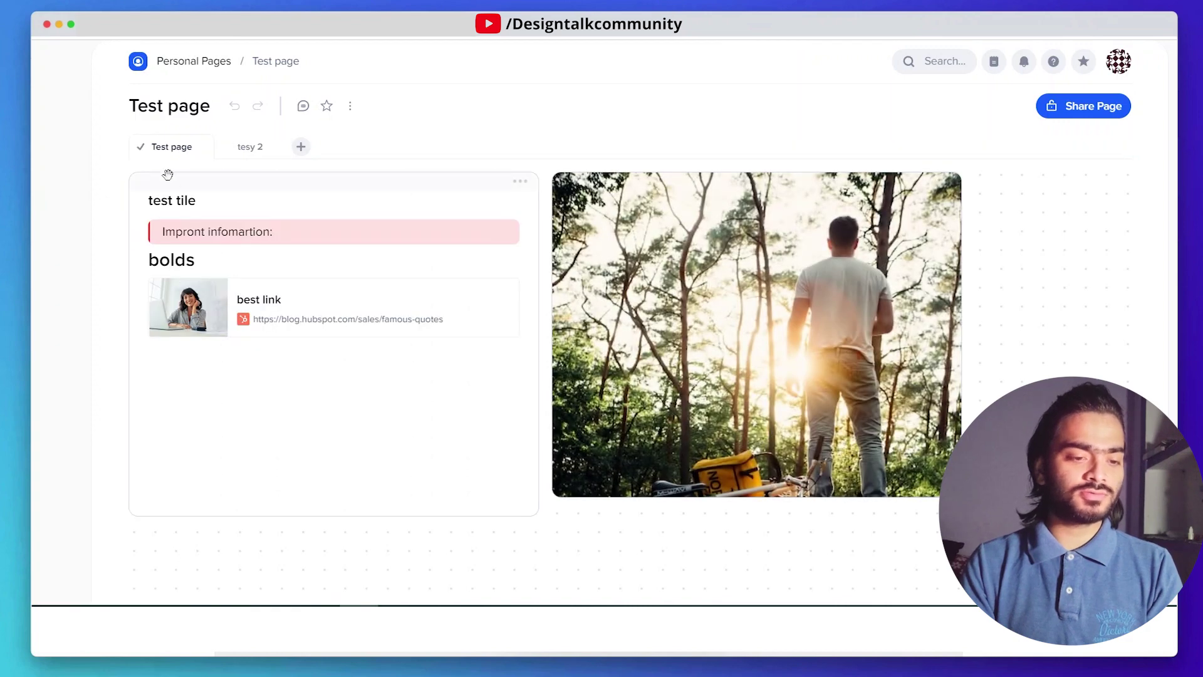
Step: Move the text tile onto the tesy 2 tab and the forest image into Test page's left column
mouse_move(186, 180)
left_mouse_down()
mouse_move(238, 169)
mouse_move(257, 150)
mouse_move(247, 148)
mouse_move(270, 179)
mouse_move(201, 196)
left_mouse_up()
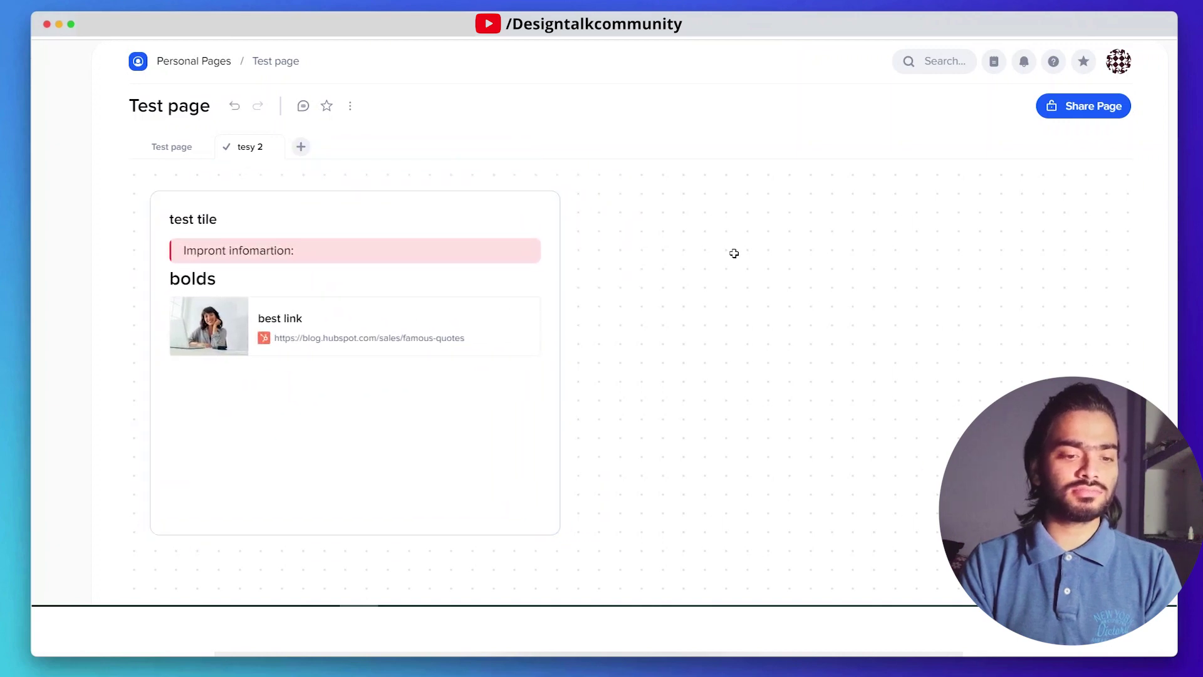
left_click(180, 143)
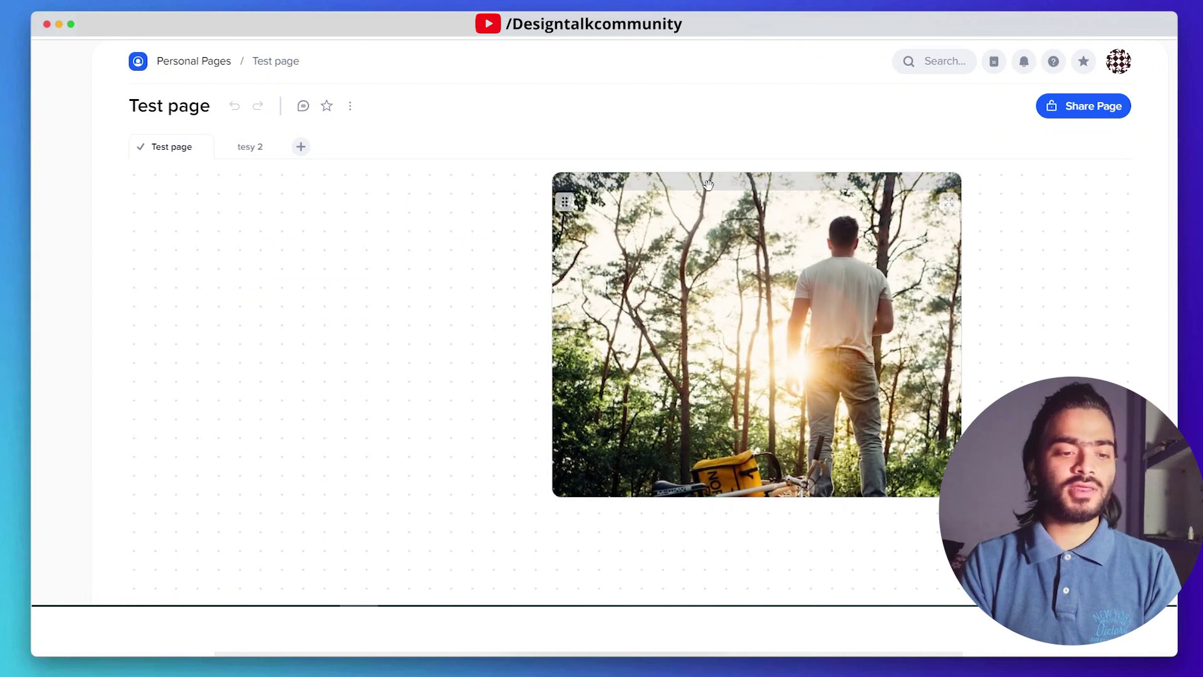
left_click_drag(709, 186, 283, 190)
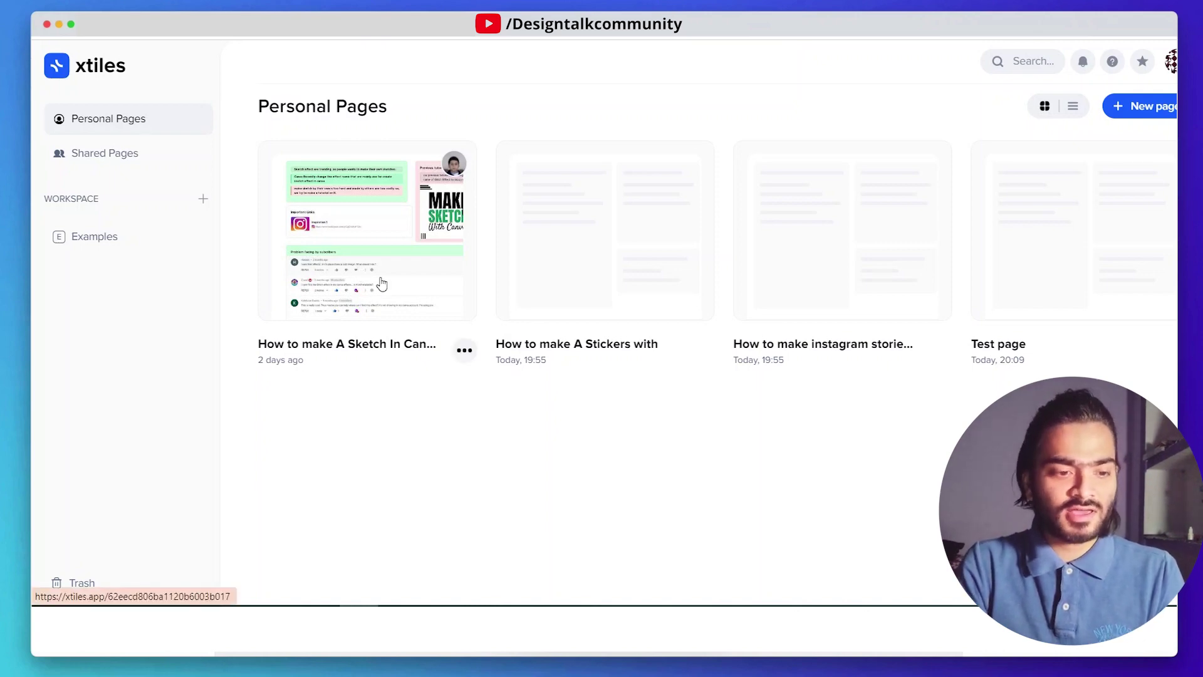
Step: Open the 'How to make A Sketch In Canva' page from Personal Pages
left_click(376, 244)
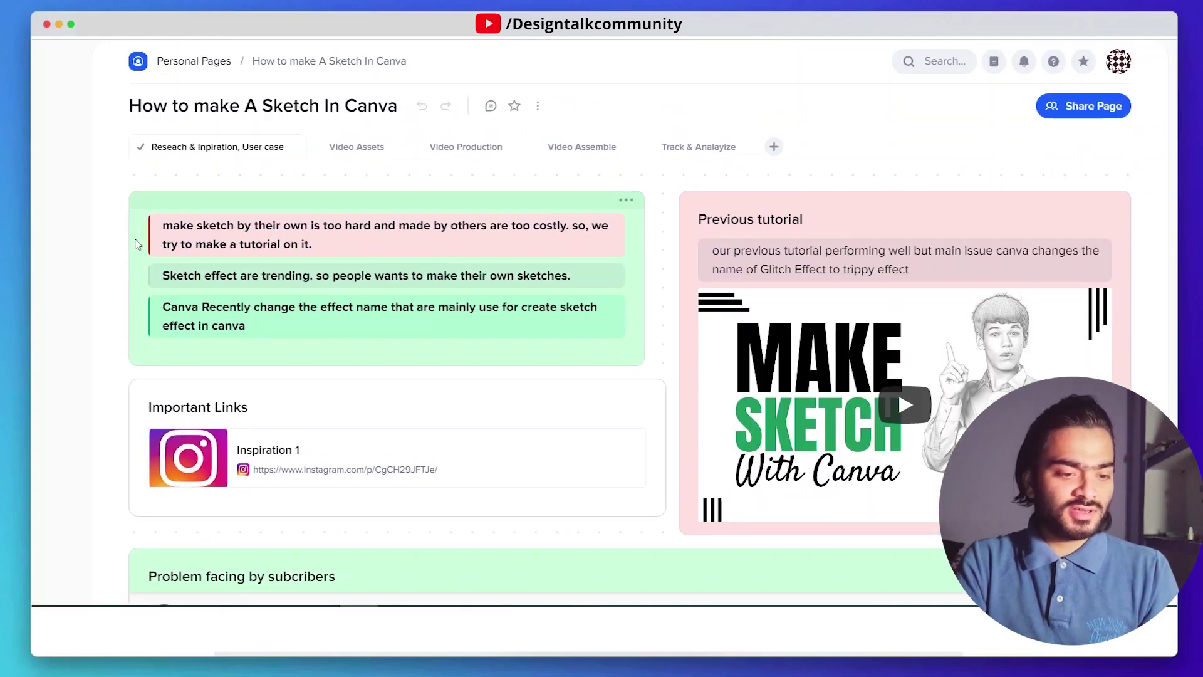
mouse_move(139, 226)
left_mouse_down()
mouse_move(134, 261)
mouse_move(137, 232)
left_mouse_up()
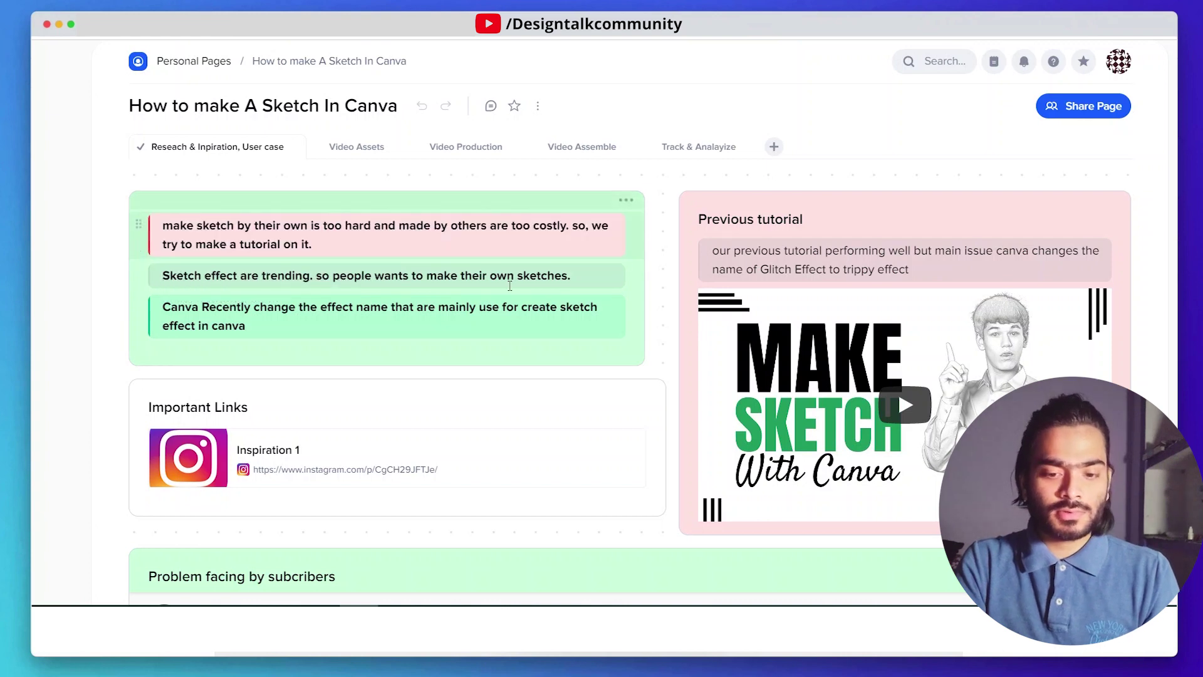
scroll(762, 296, "down", 3)
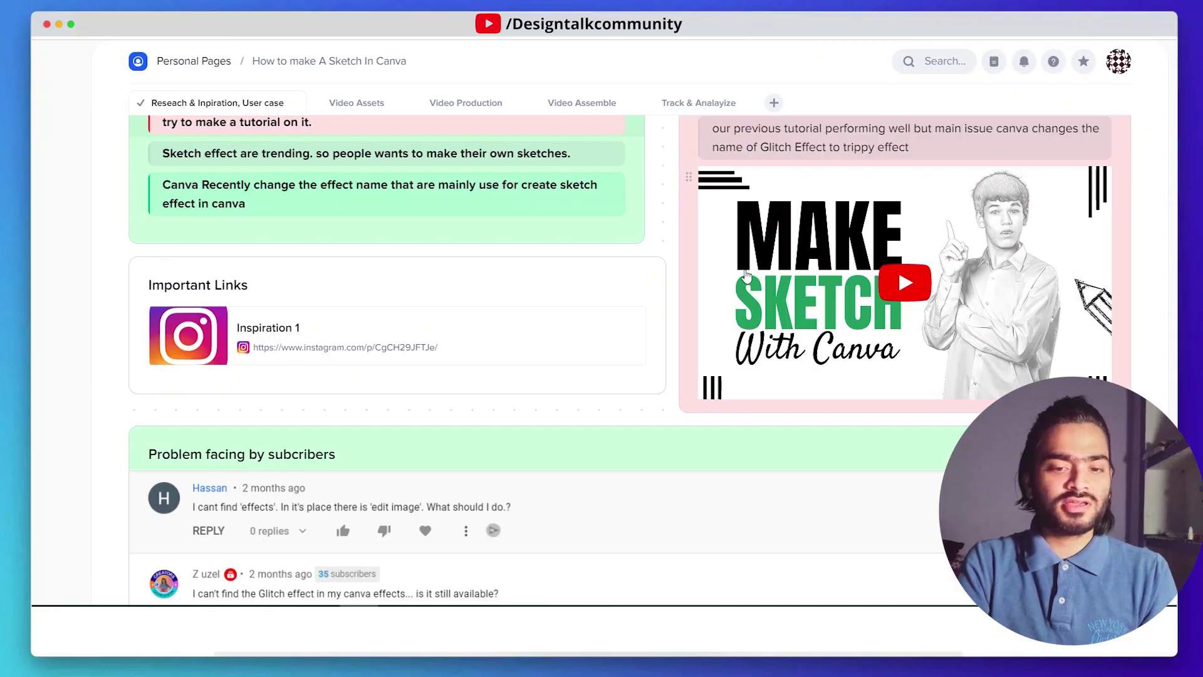
scroll(746, 276, "down", 4)
scroll(573, 310, "up", 3)
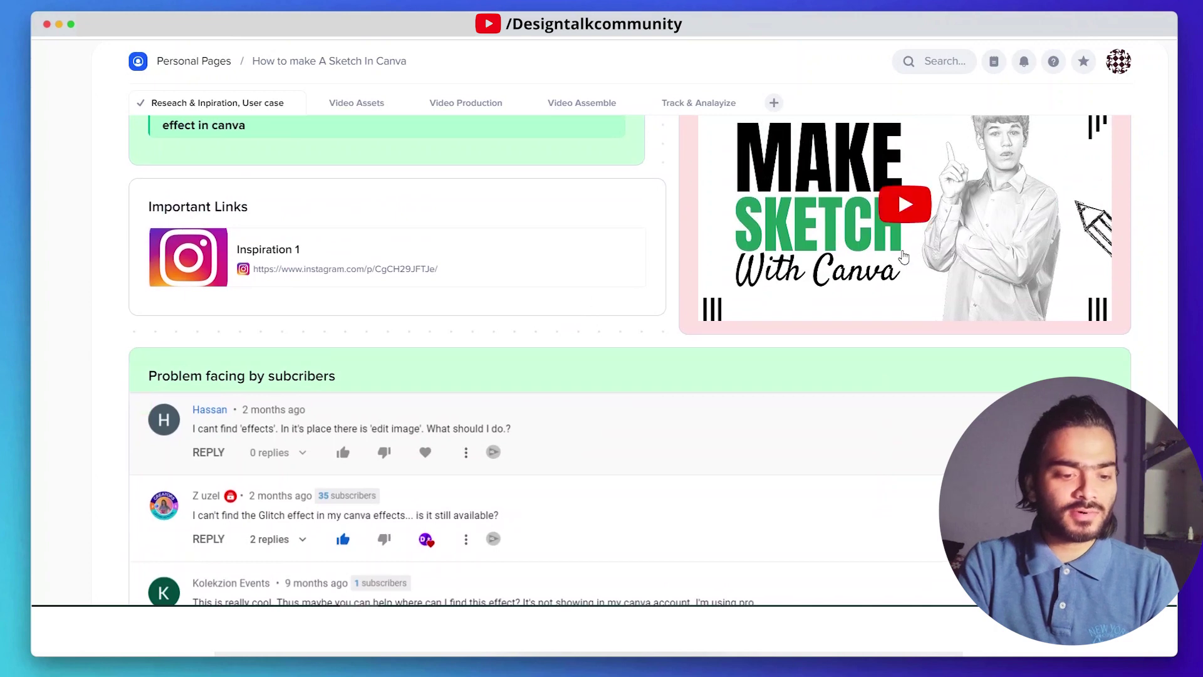
scroll(669, 261, "down", 3)
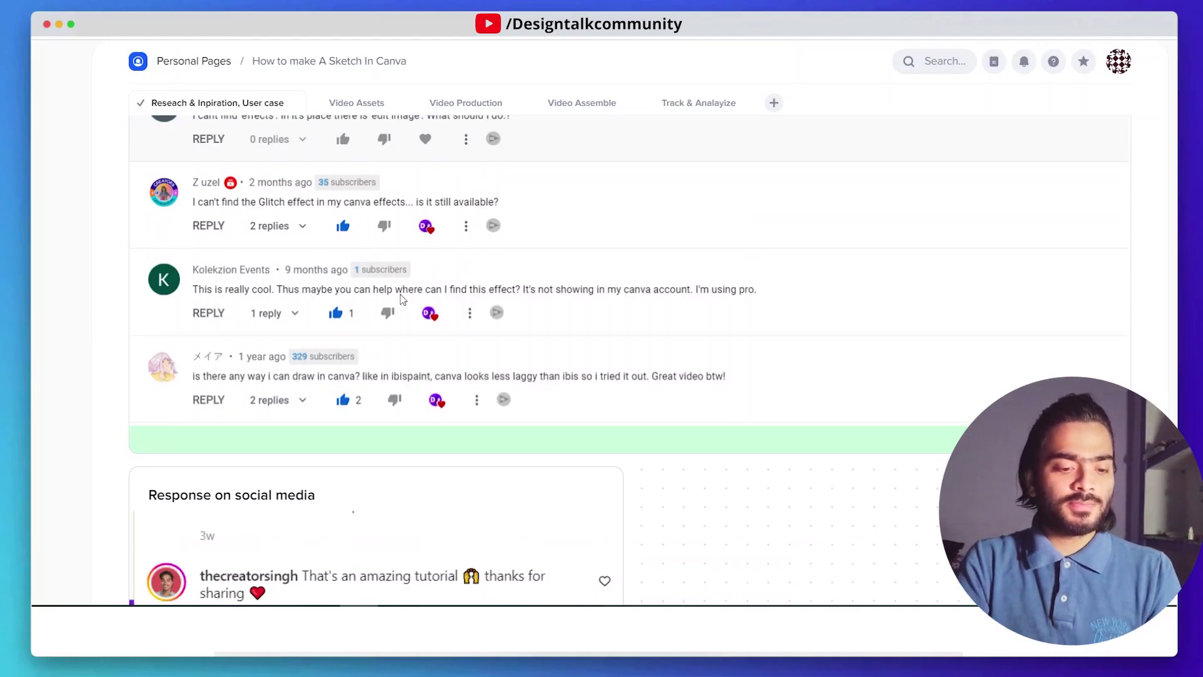
scroll(402, 299, "down", 3)
scroll(339, 414, "up", 5)
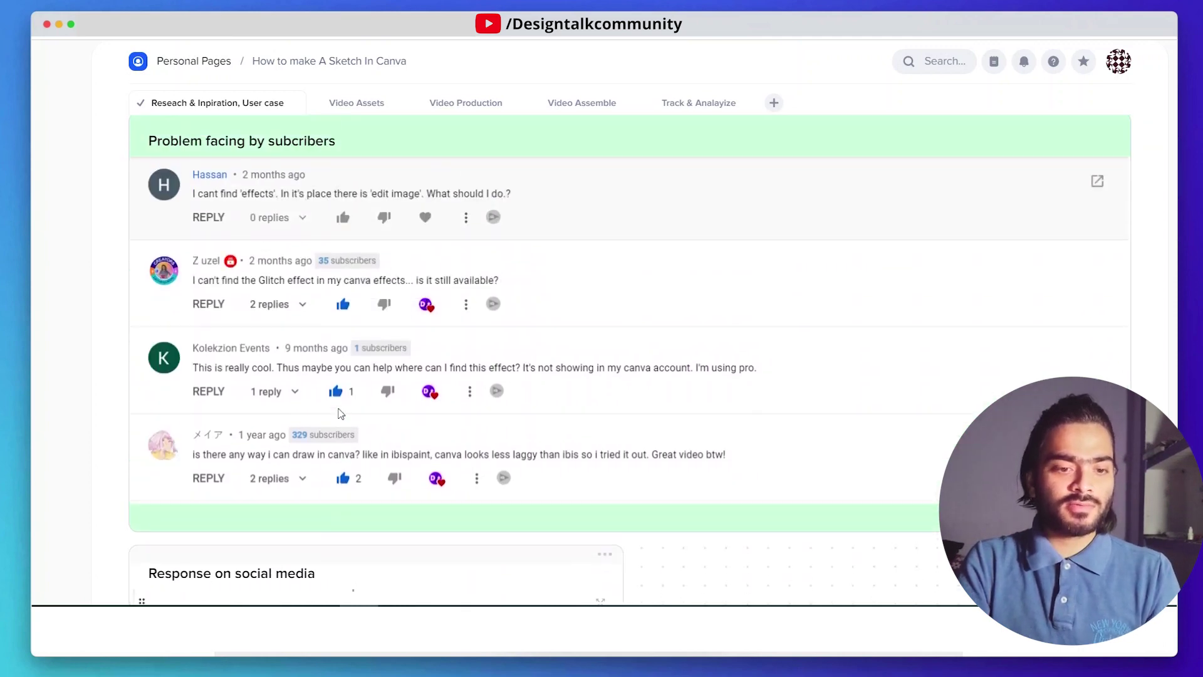
scroll(339, 414, "up", 3)
scroll(339, 411, "up", 3)
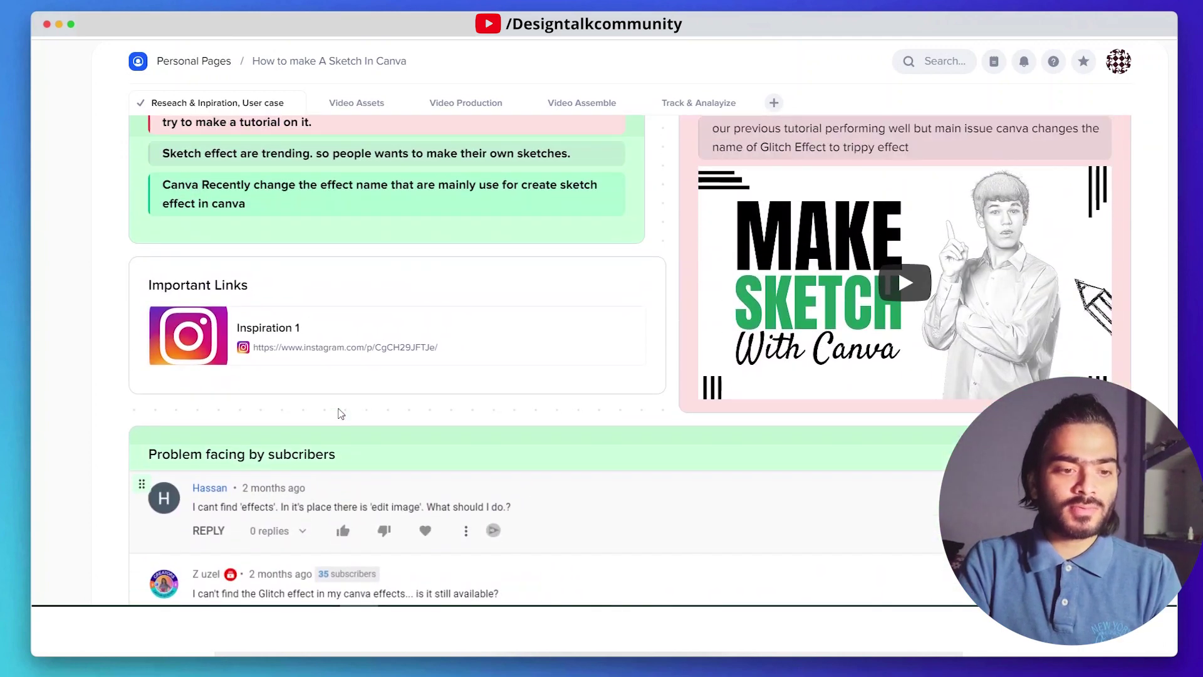
scroll(304, 381, "up", 3)
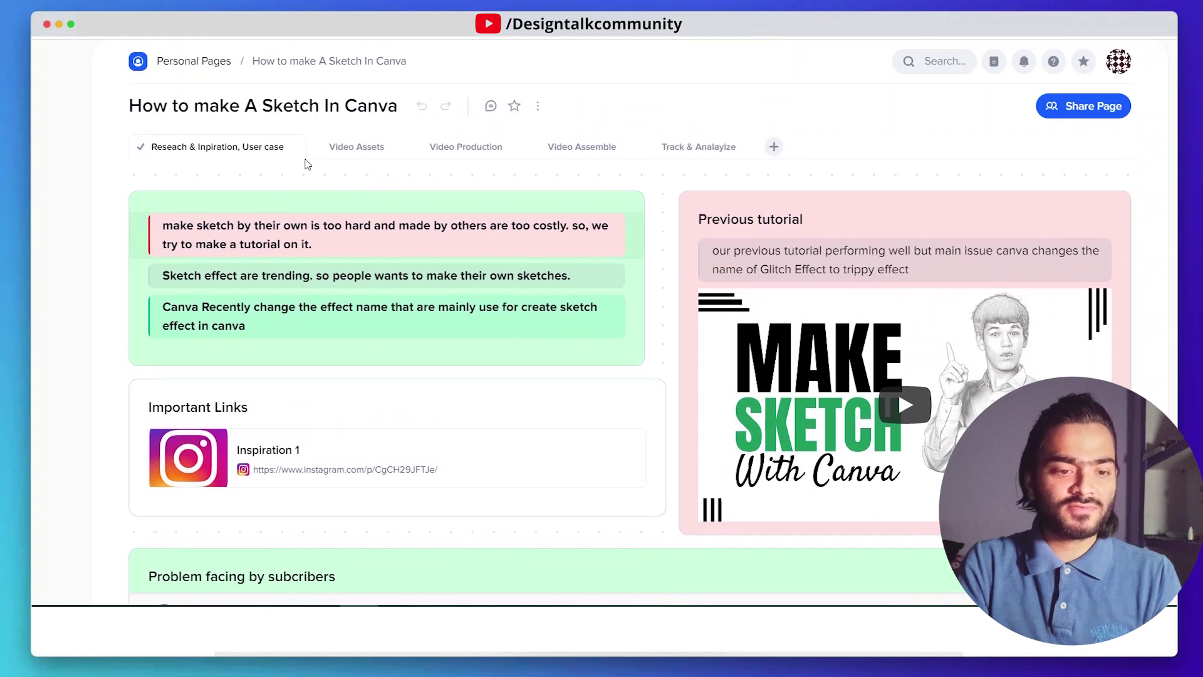
Step: On the Video Assets tab, untick and re-tick Final Design Practice and Screen recording
left_click(358, 150)
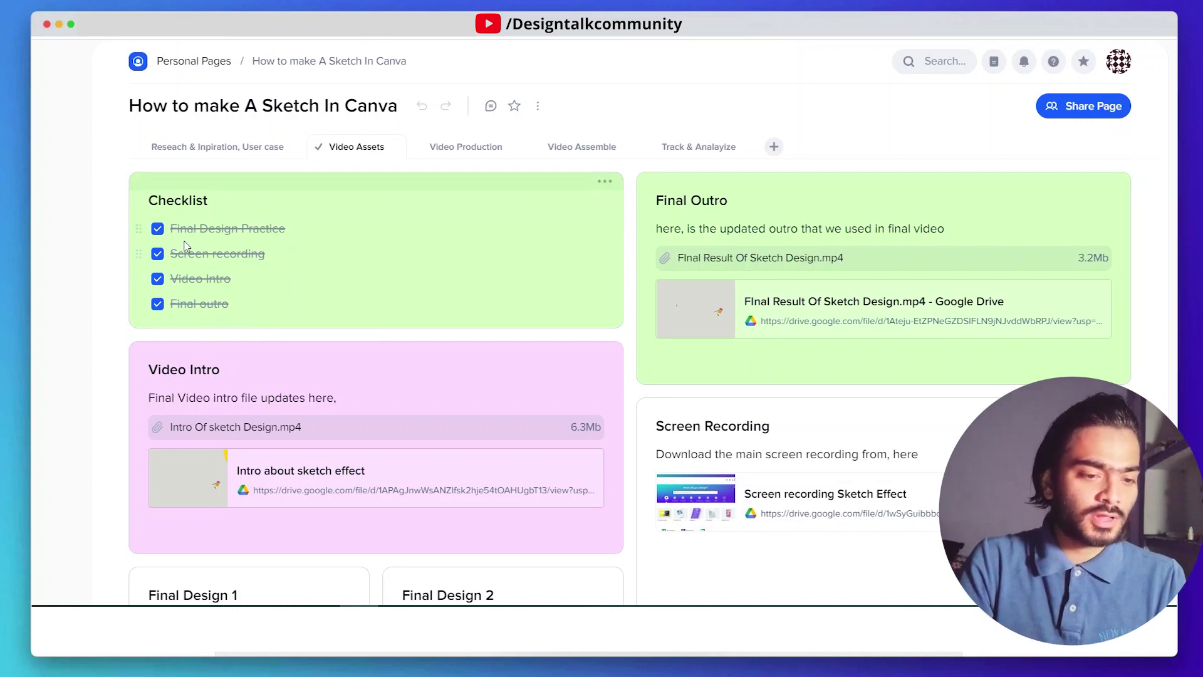
left_click(158, 230)
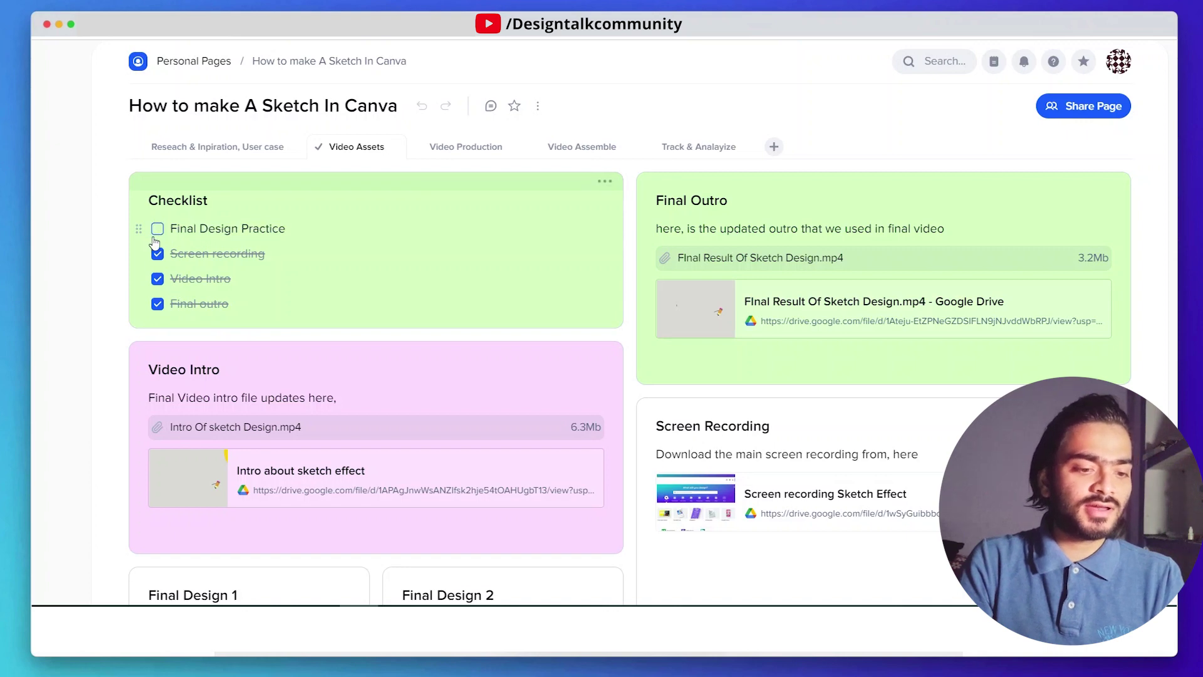
left_click(157, 254)
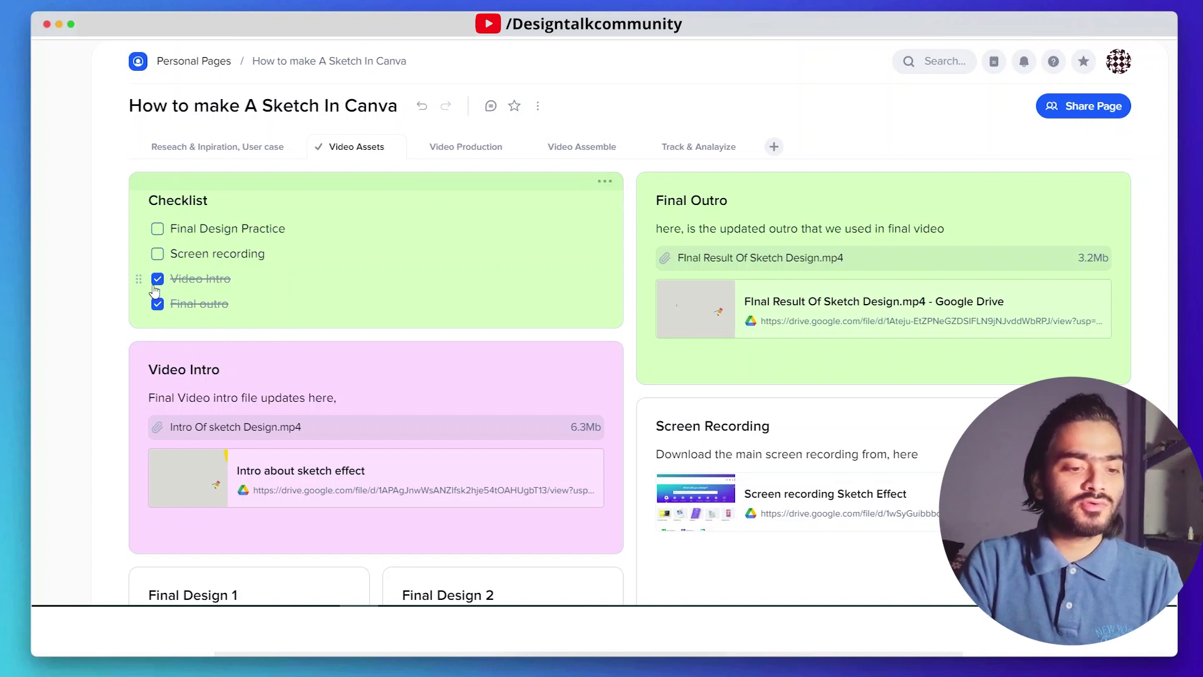
left_click(157, 228)
left_click(158, 253)
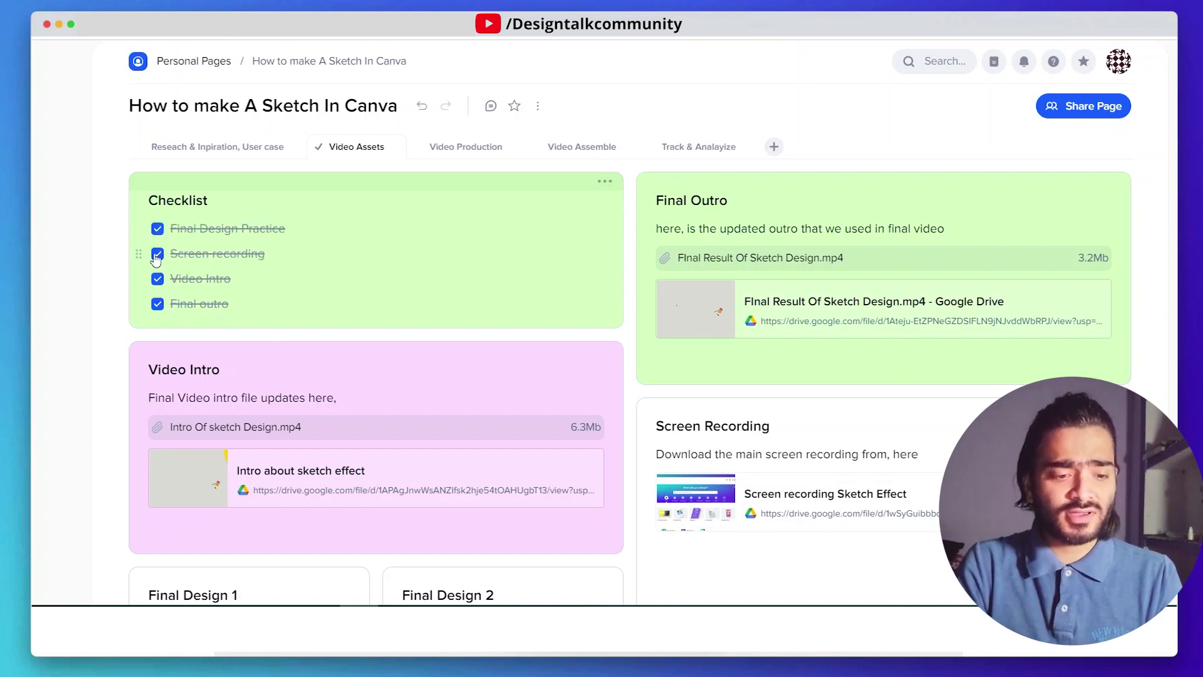
Step: Draw a new 21x13 tile on the empty canvas below the Final Design cards
scroll(407, 300, "down", 6)
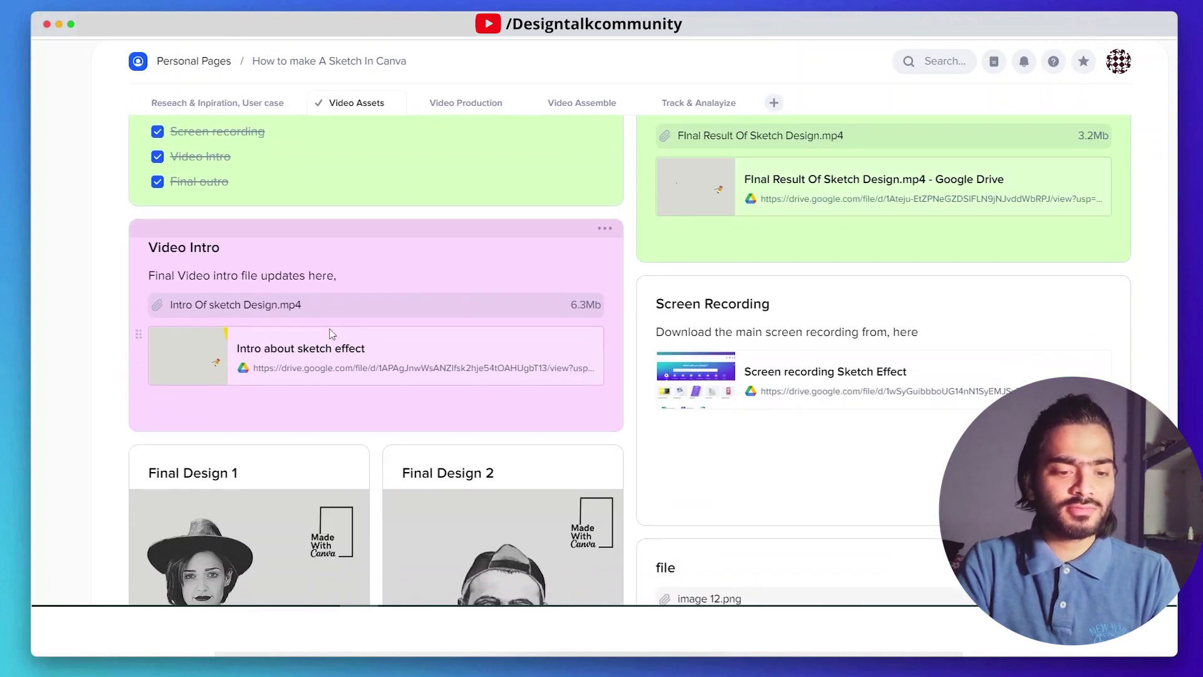
scroll(382, 321, "up", 3)
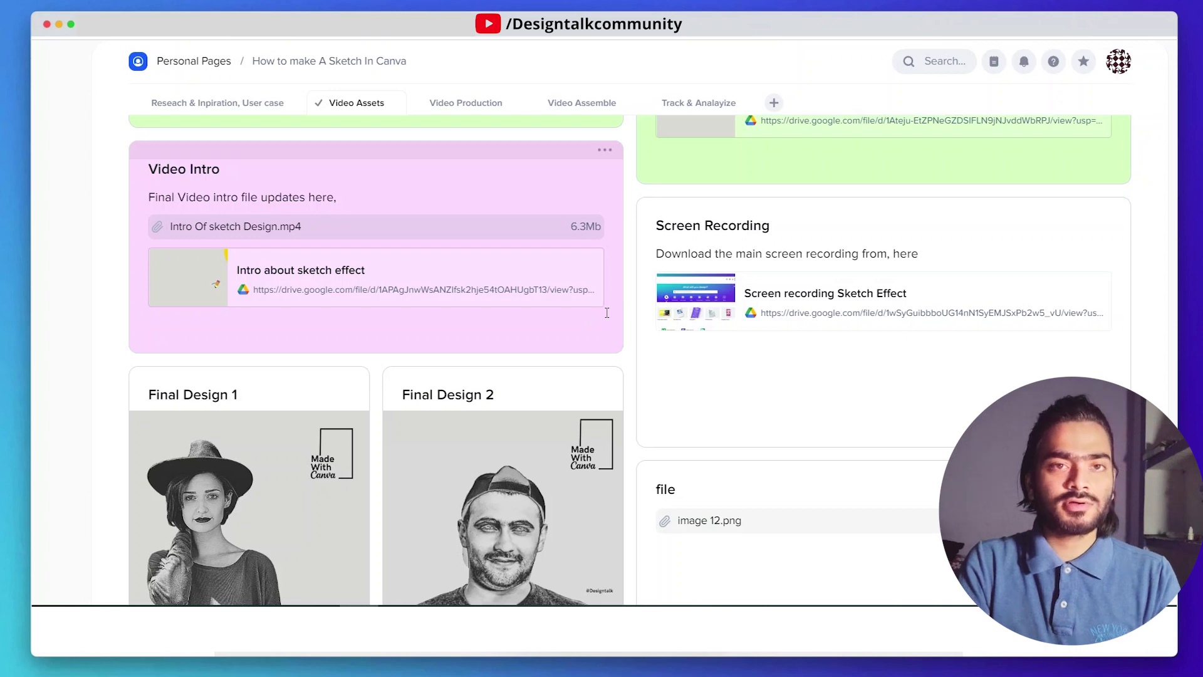
scroll(606, 312, "up", 3)
scroll(564, 282, "down", 6)
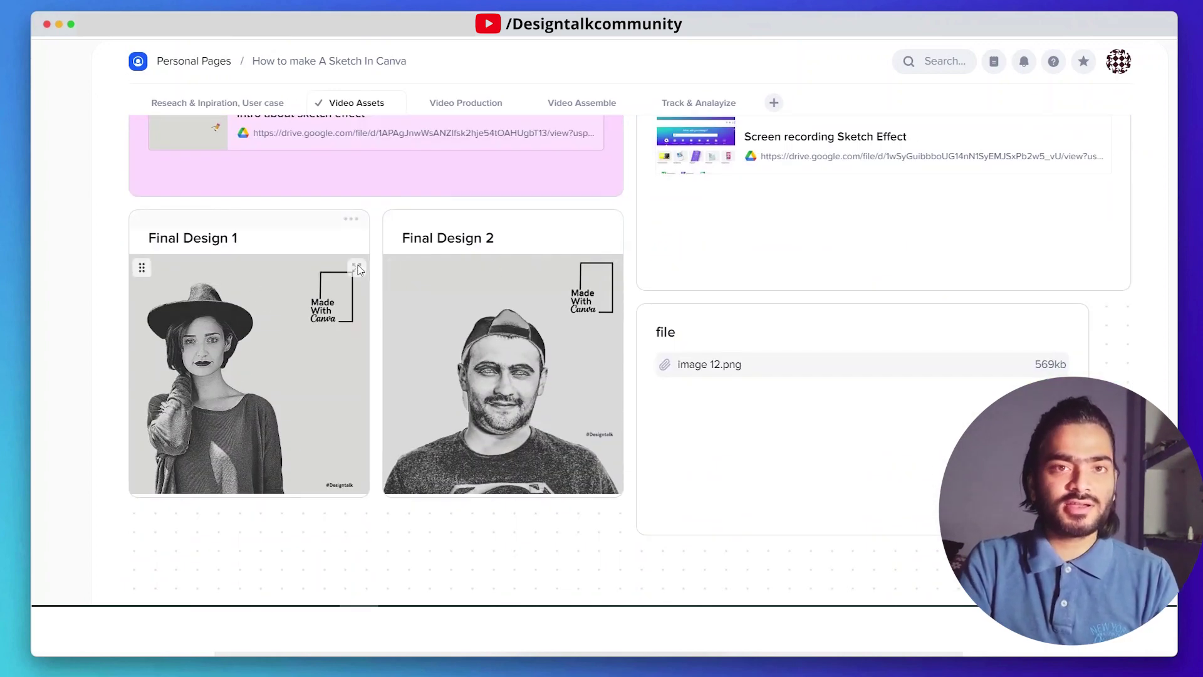
scroll(623, 339, "up", 1)
scroll(623, 340, "up", 5)
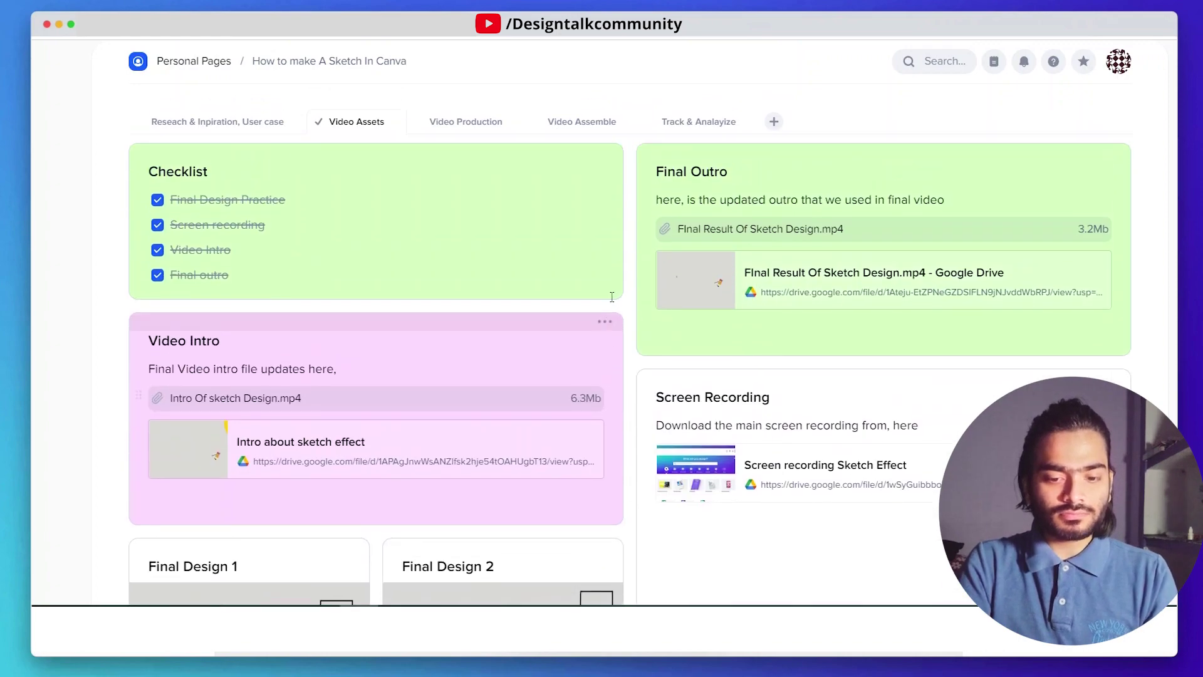
scroll(596, 290, "down", 4)
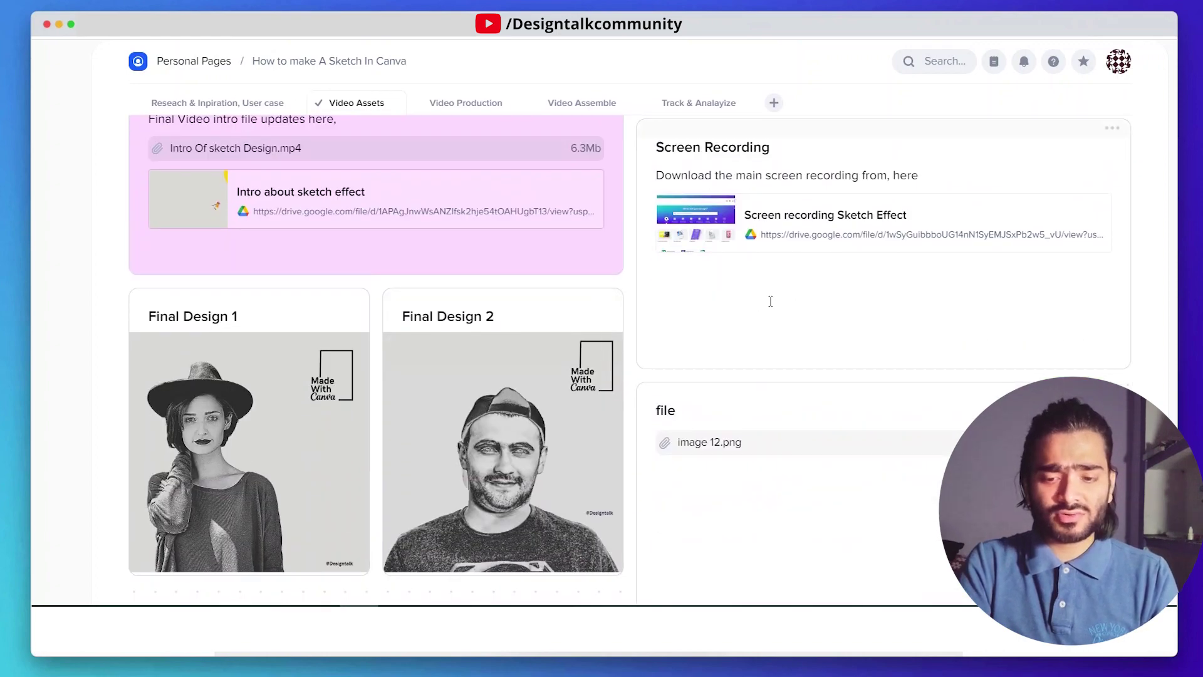
scroll(771, 302, "up", 2)
scroll(886, 309, "down", 10)
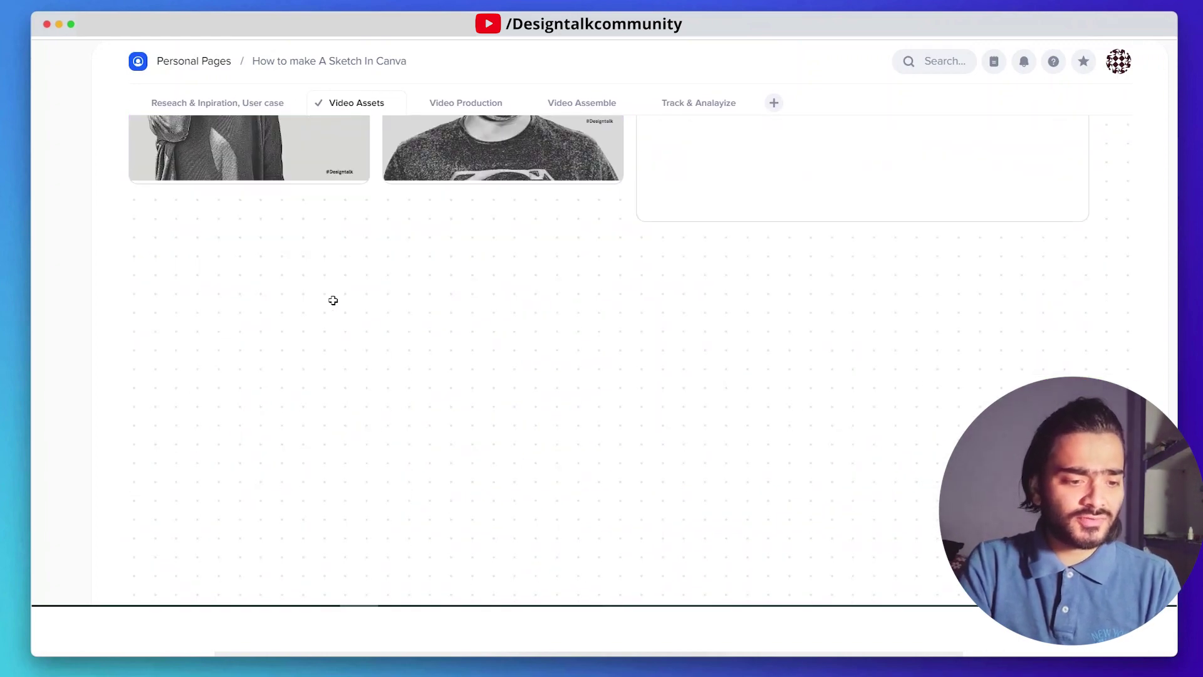
left_click_drag(132, 241, 567, 460)
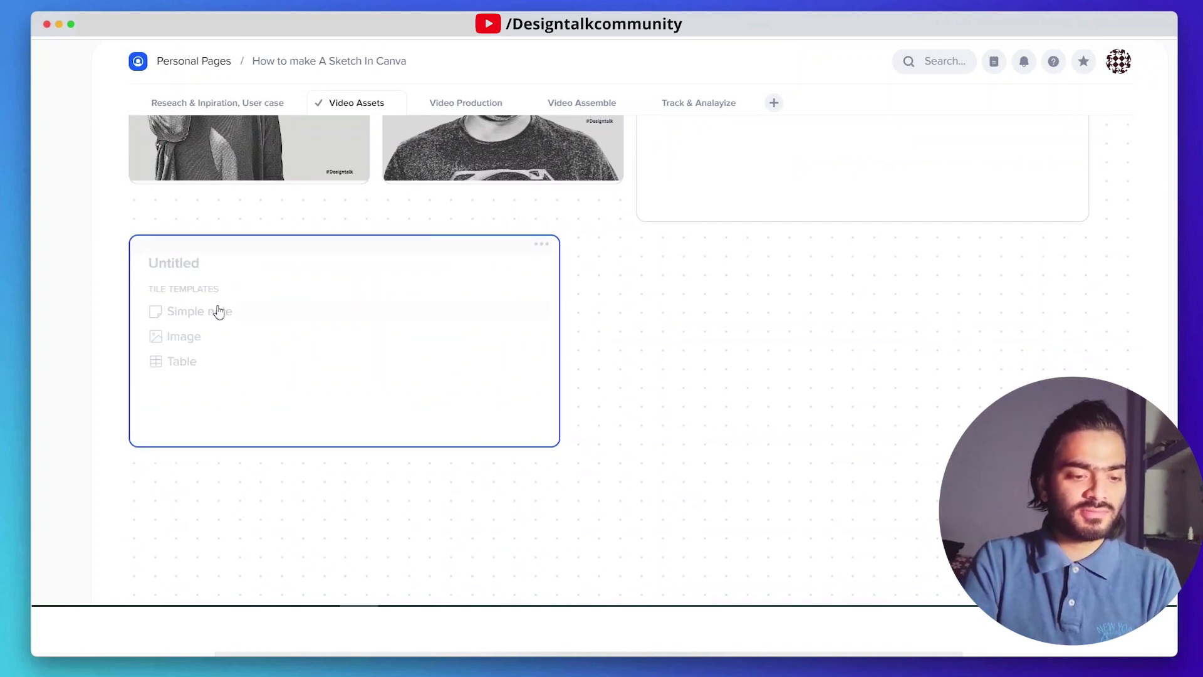
Step: Make the new tile a blank one titled 'file name'
left_click(215, 262)
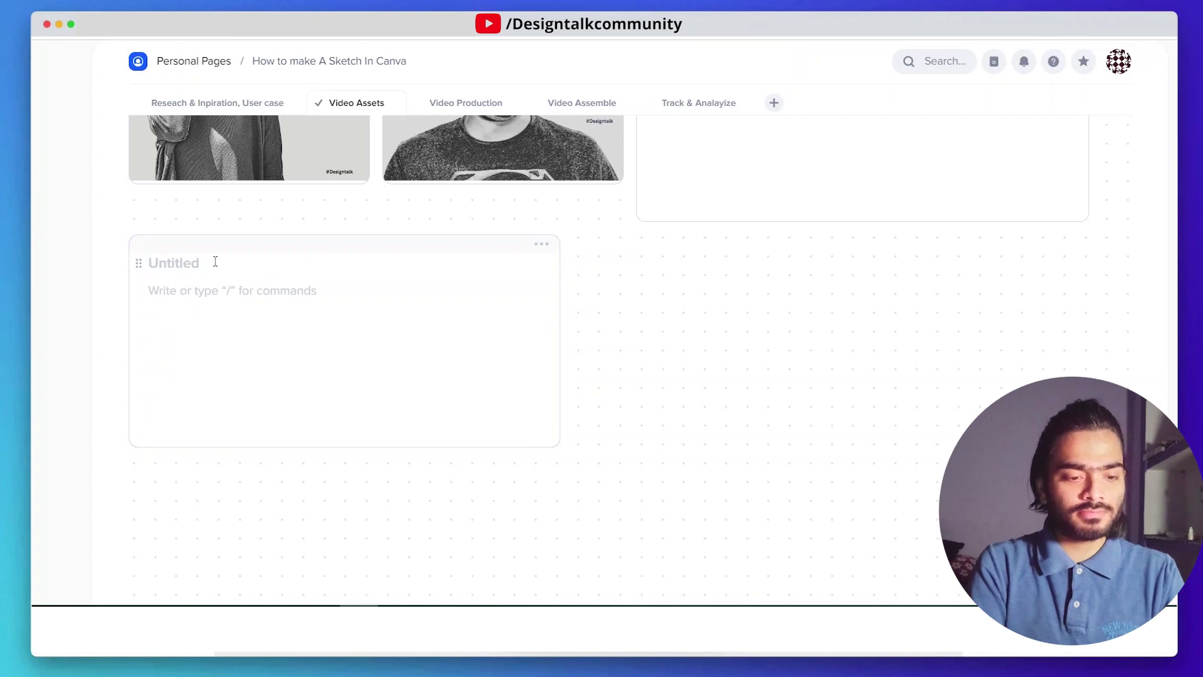
type("file name")
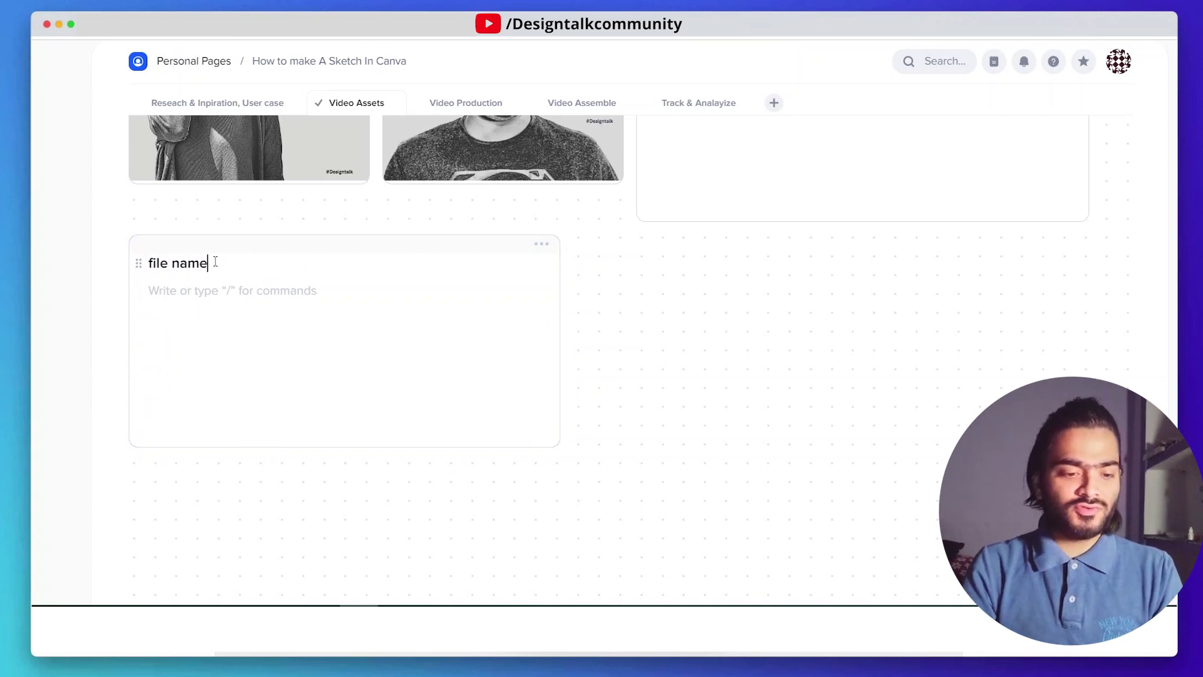
left_click(206, 282)
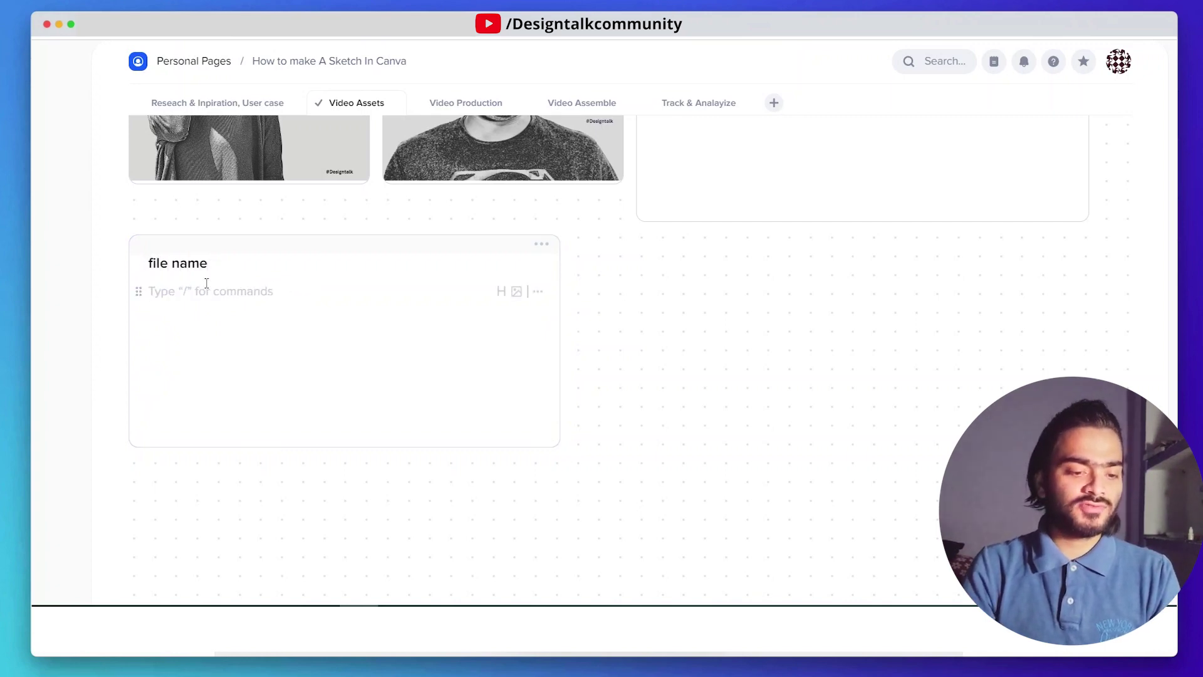
Step: Attach Confetti ball.png to the tile using the / File command
type("/")
scroll(250, 432, "down", 5)
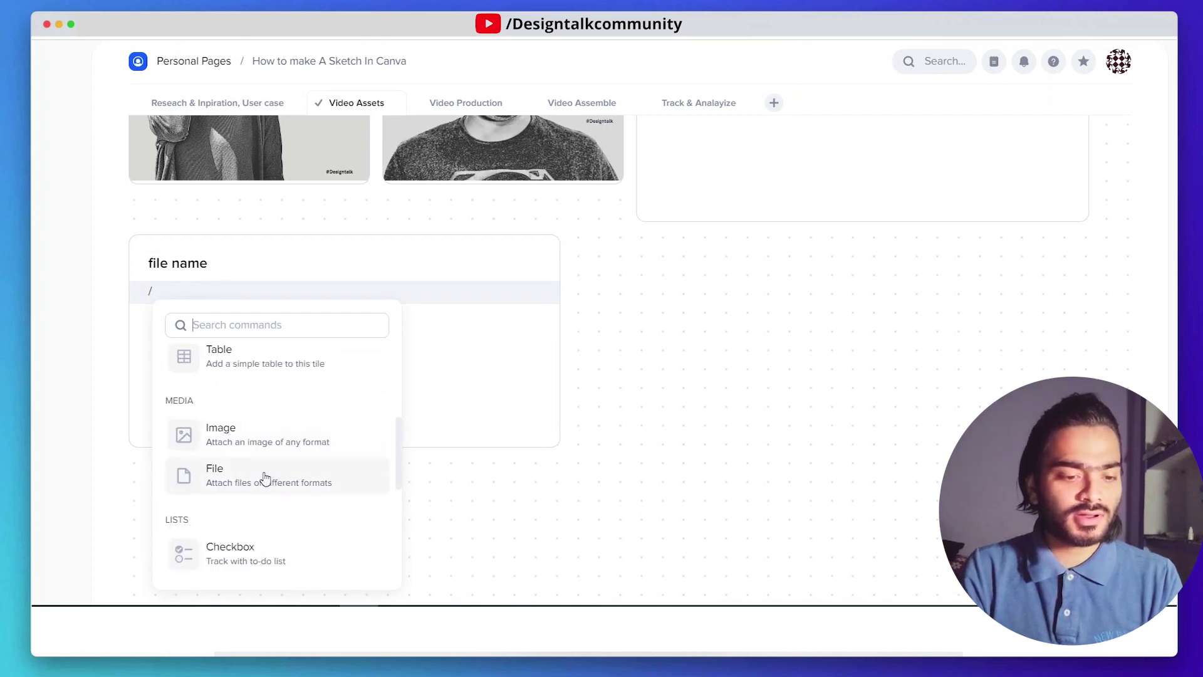
left_click(265, 478)
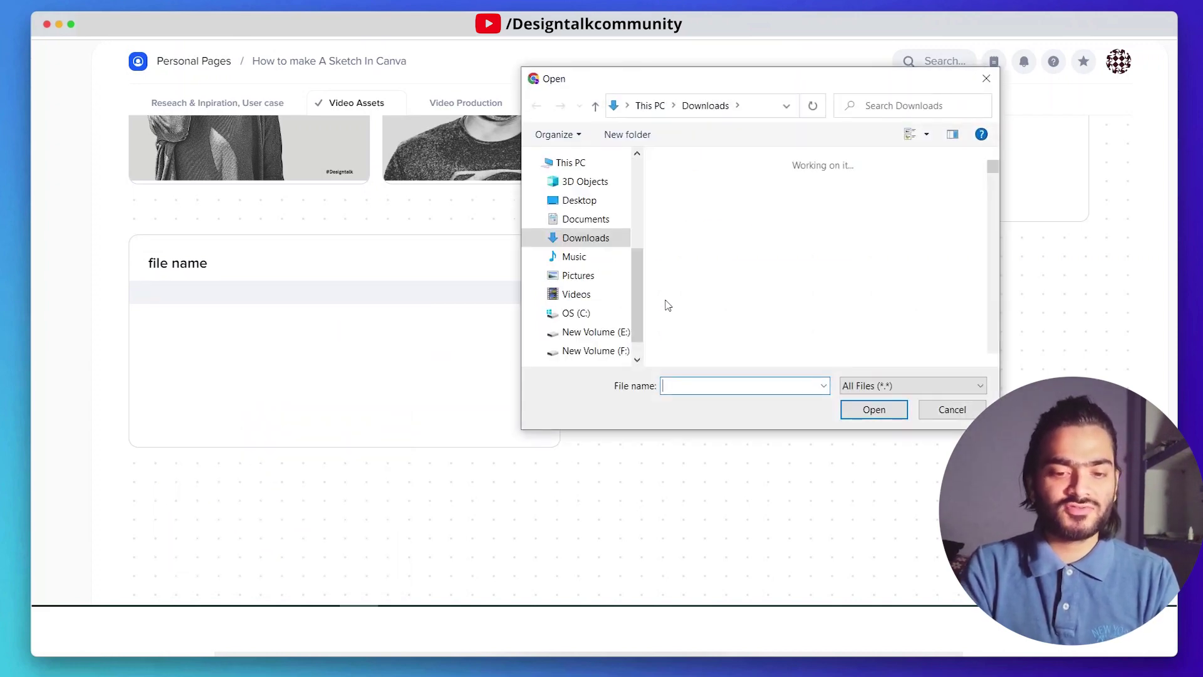
scroll(779, 286, "down", 5)
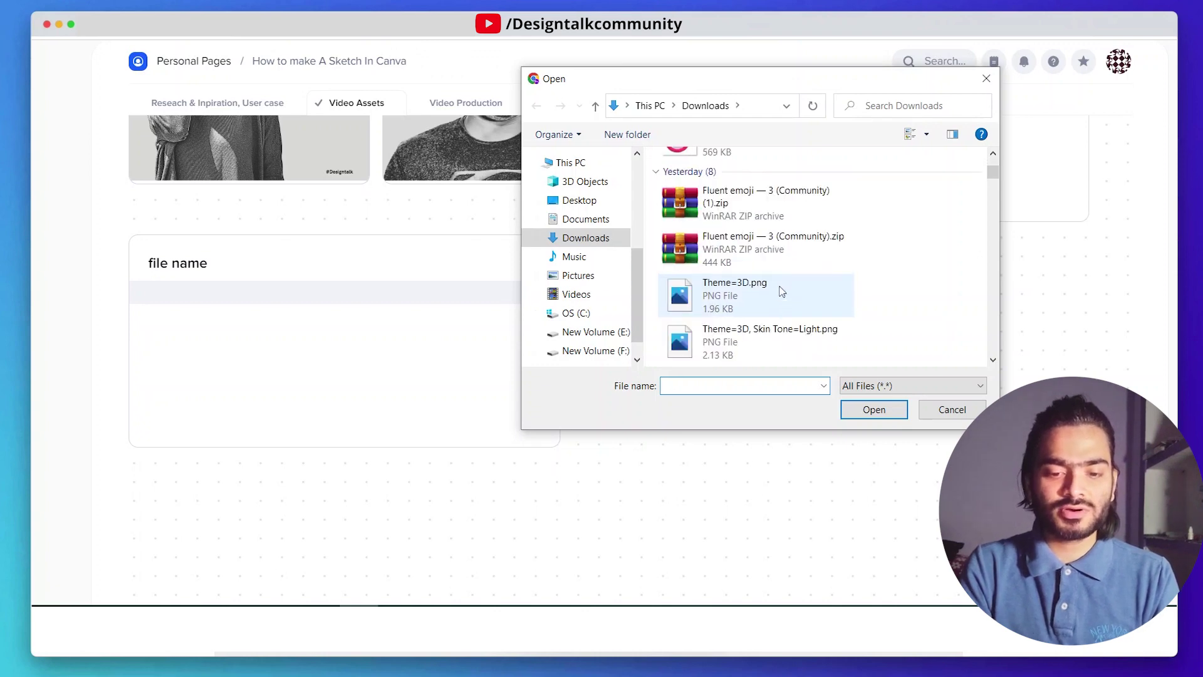
scroll(764, 263, "up", 3)
left_click(765, 227)
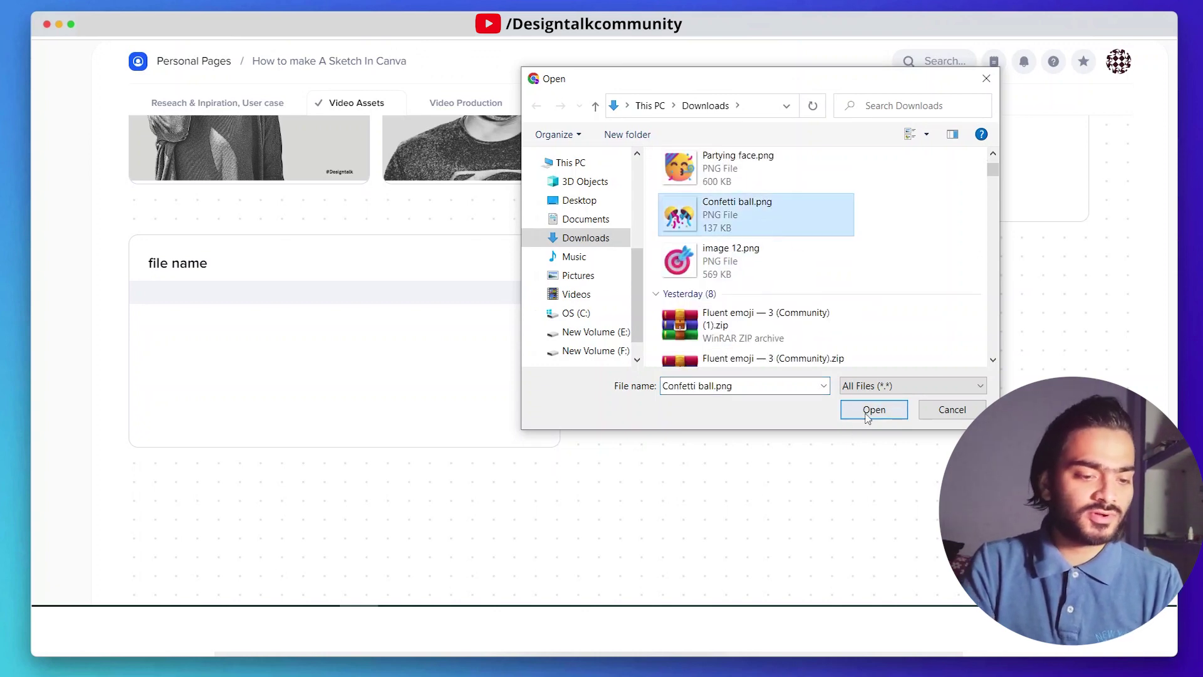
left_click(873, 410)
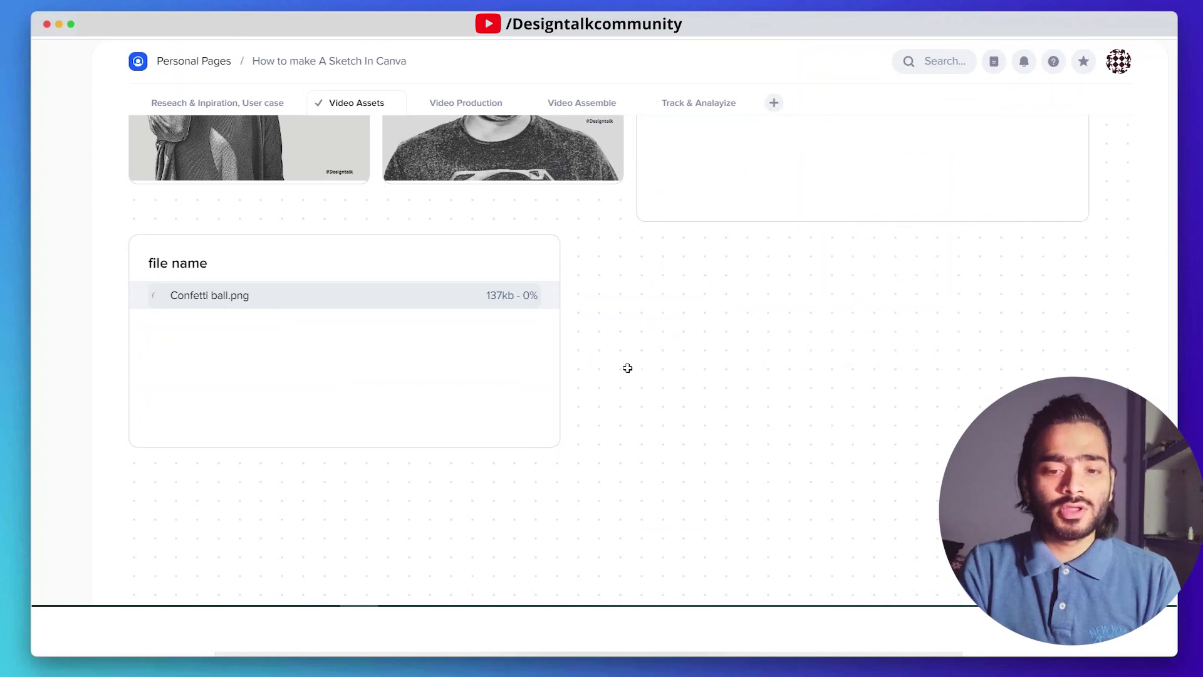
scroll(689, 349, "up", 2)
scroll(811, 352, "up", 10)
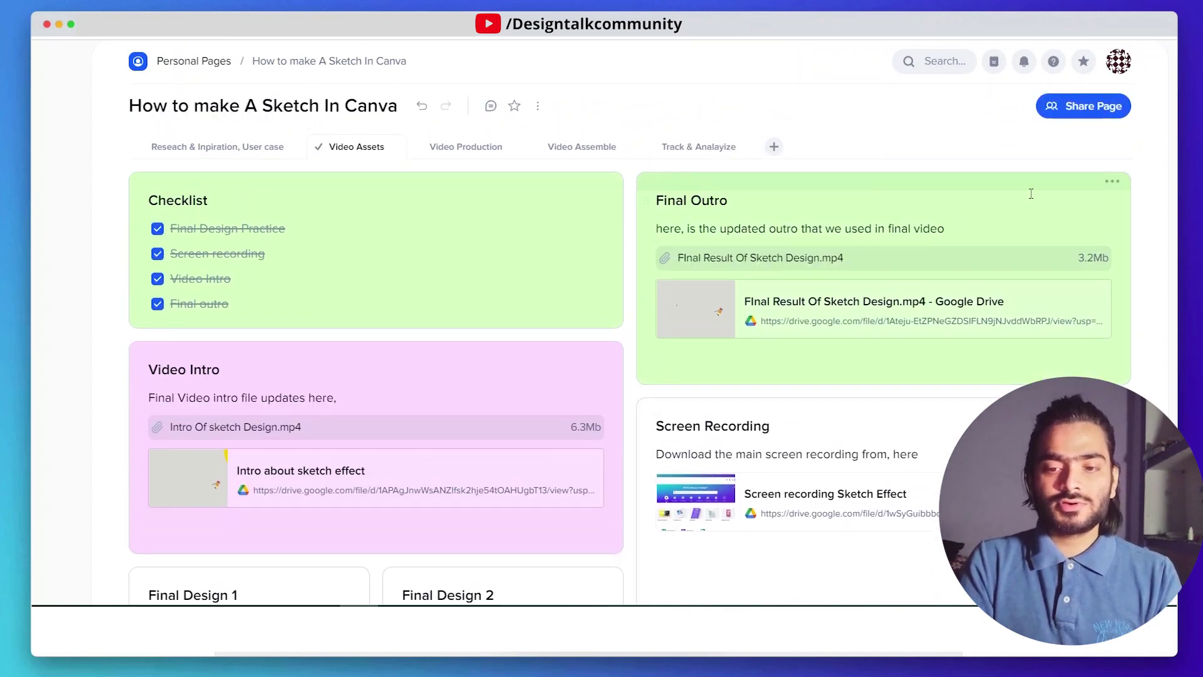
left_click(1080, 108)
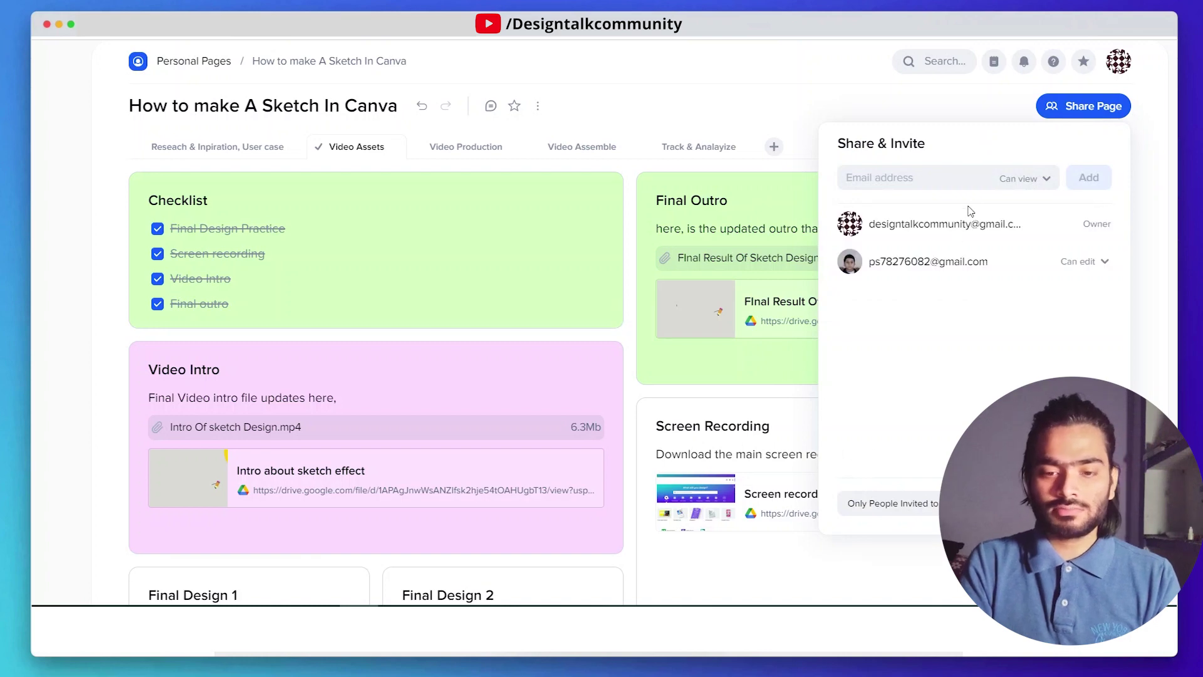
left_click(896, 182)
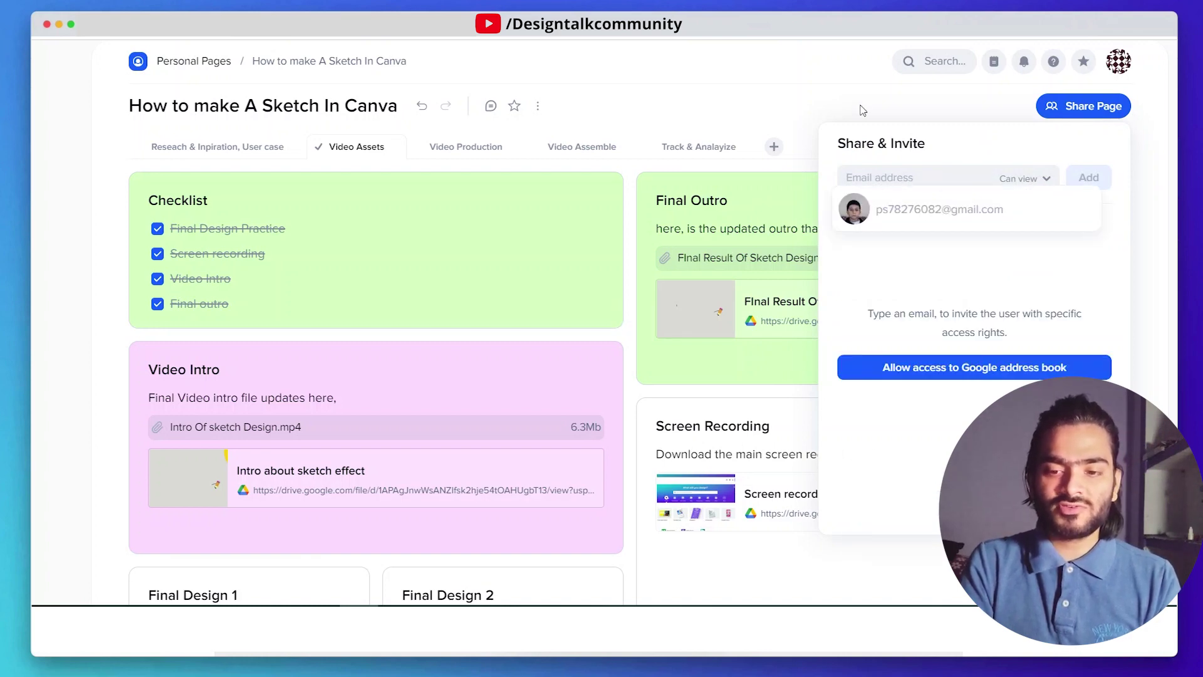
left_click(872, 108)
left_click(1078, 102)
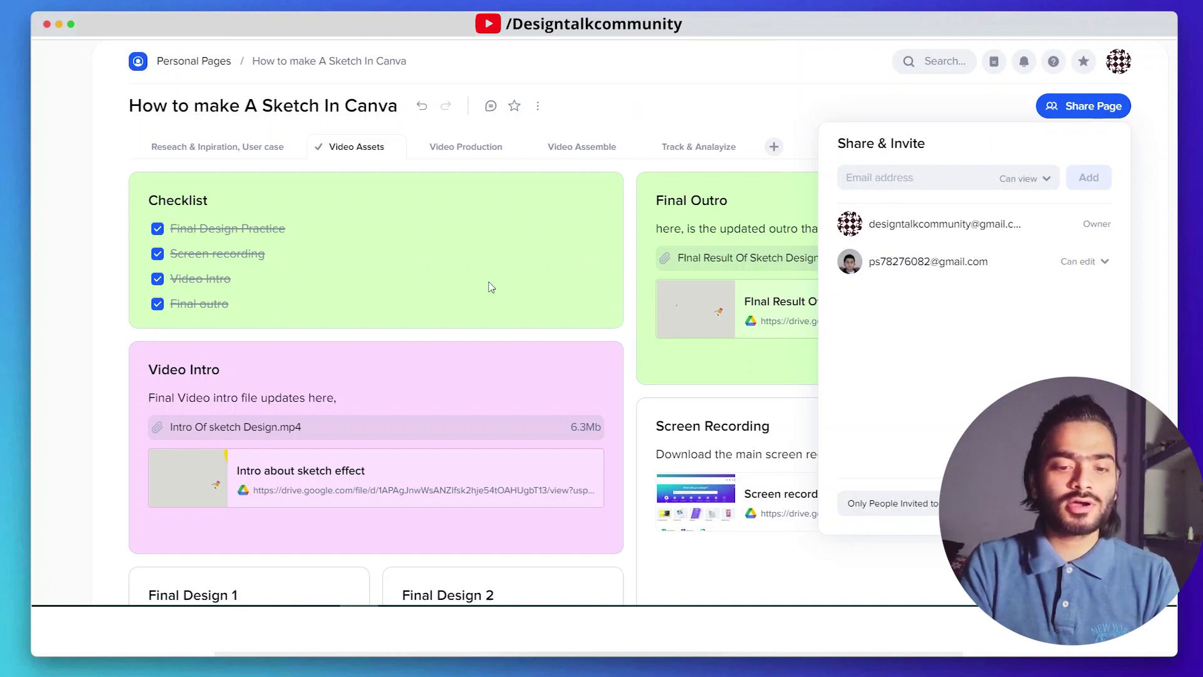
left_click(635, 235)
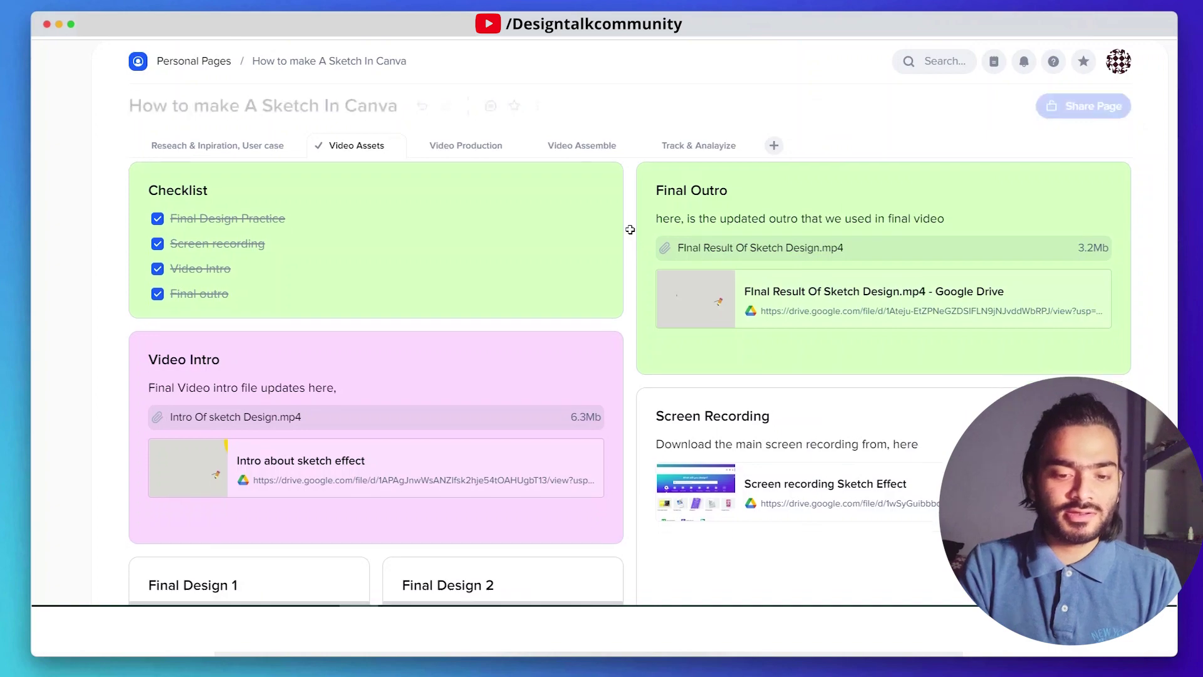
scroll(630, 229, "down", 10)
scroll(630, 229, "up", 4)
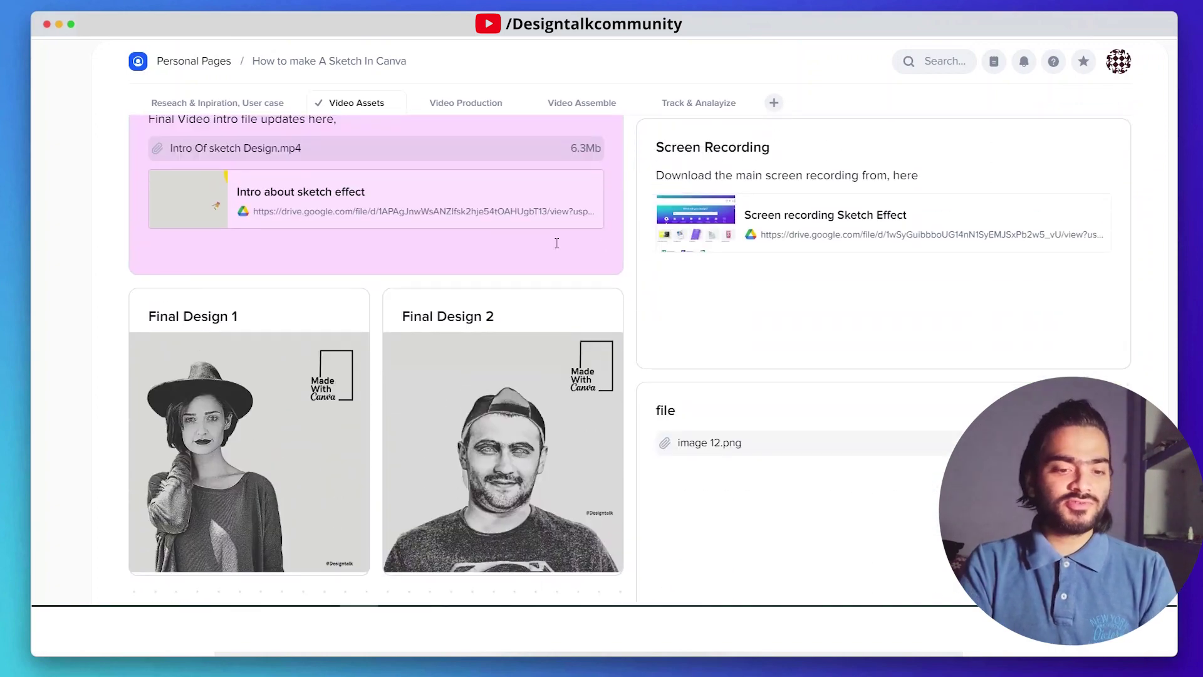
scroll(557, 243, "up", 5)
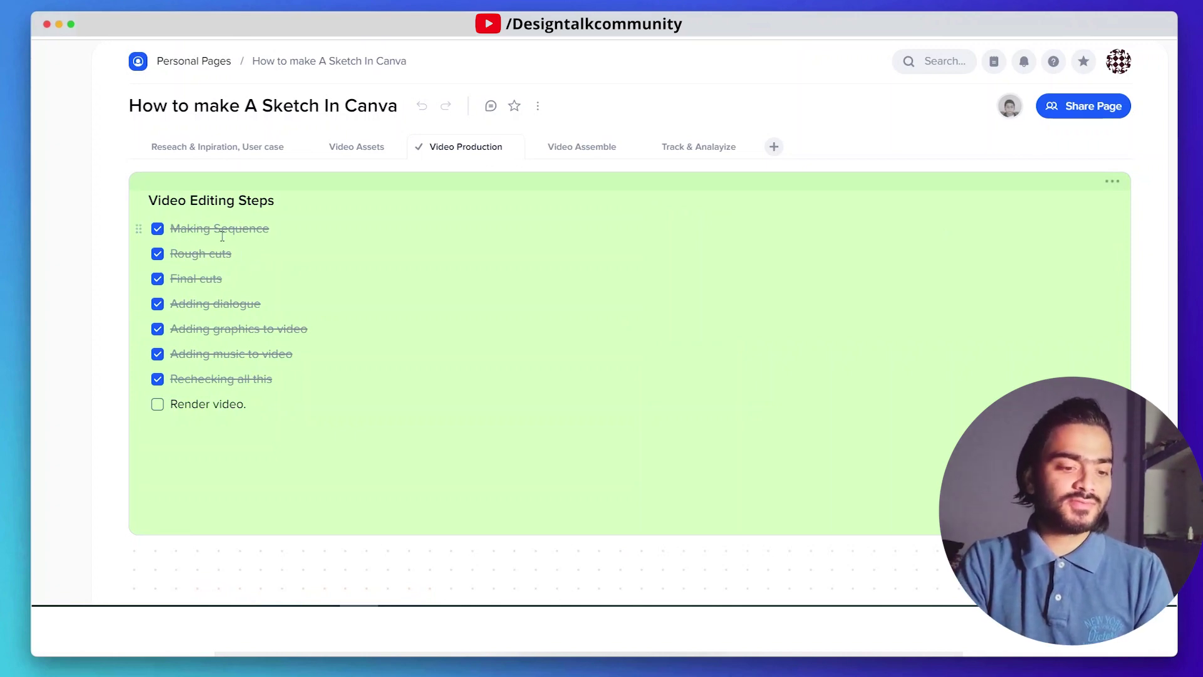
Step: Tick Render video. and keep Adding graphics to video checked, completing all eight steps
left_click(158, 405)
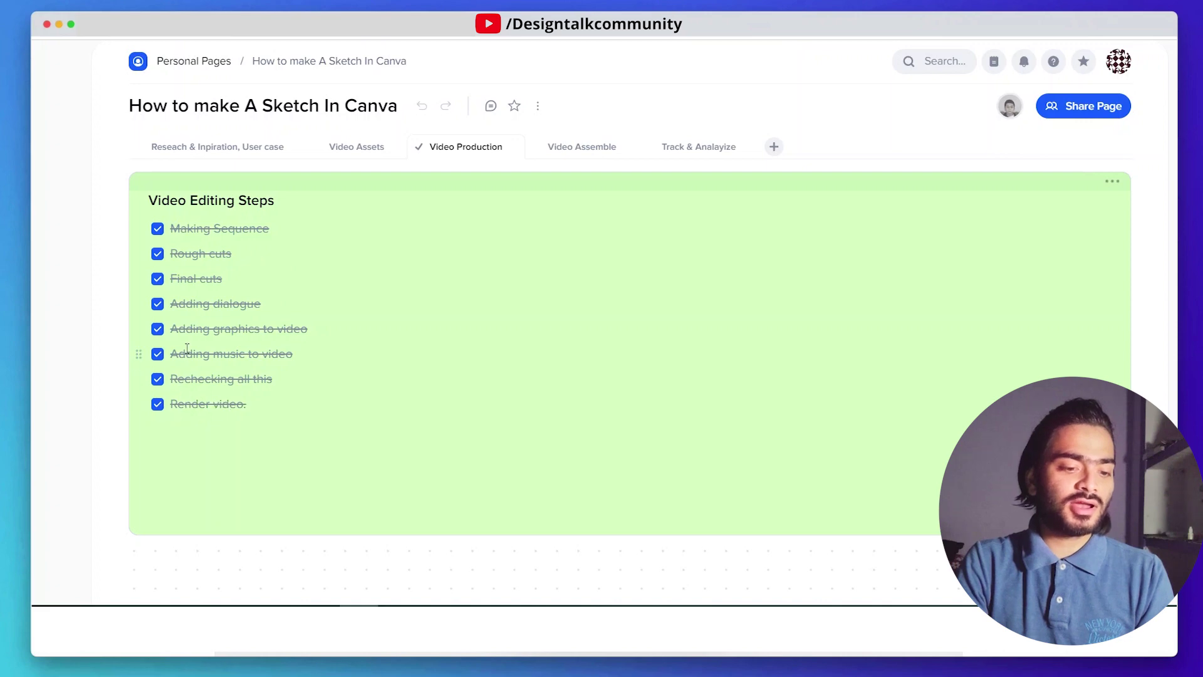
left_click(157, 329)
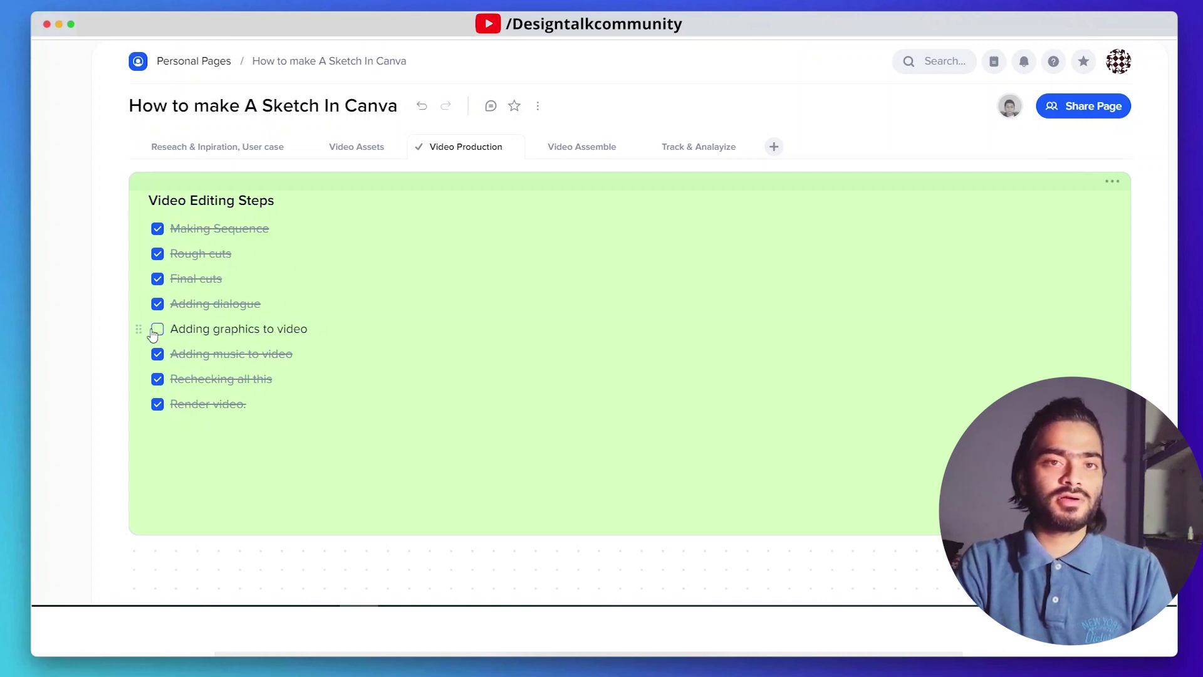
left_click(155, 332)
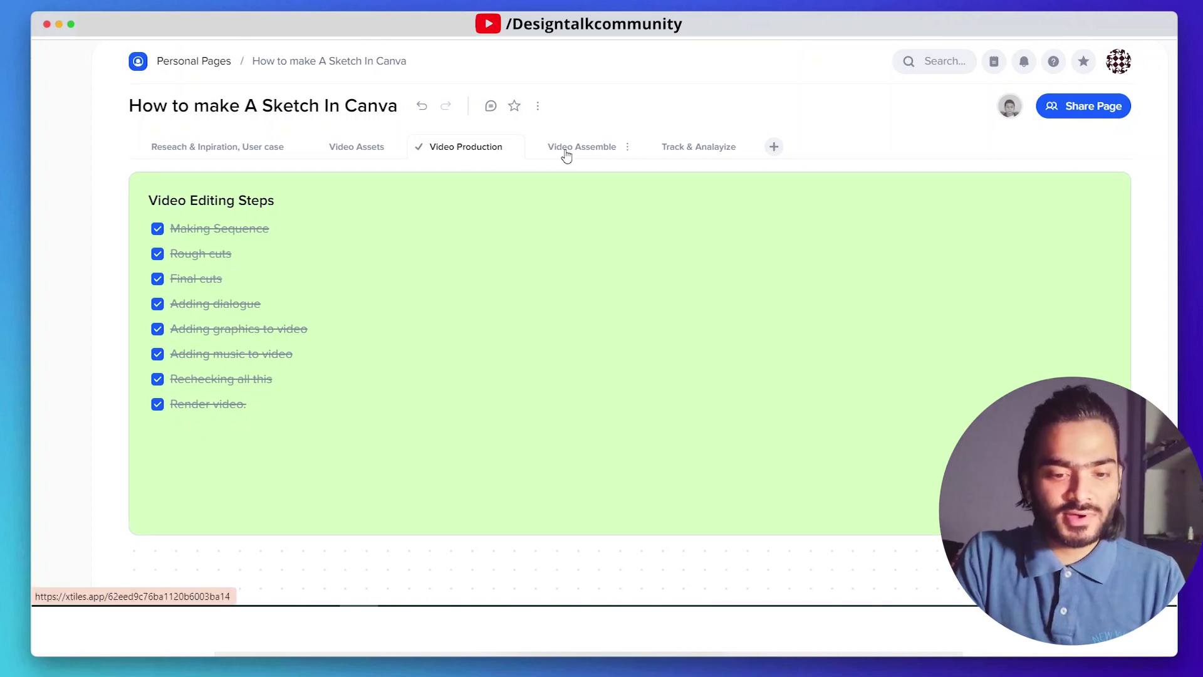
Step: On the Video Assemble tab, expand the Description tile to show its links and social media section
left_click(593, 149)
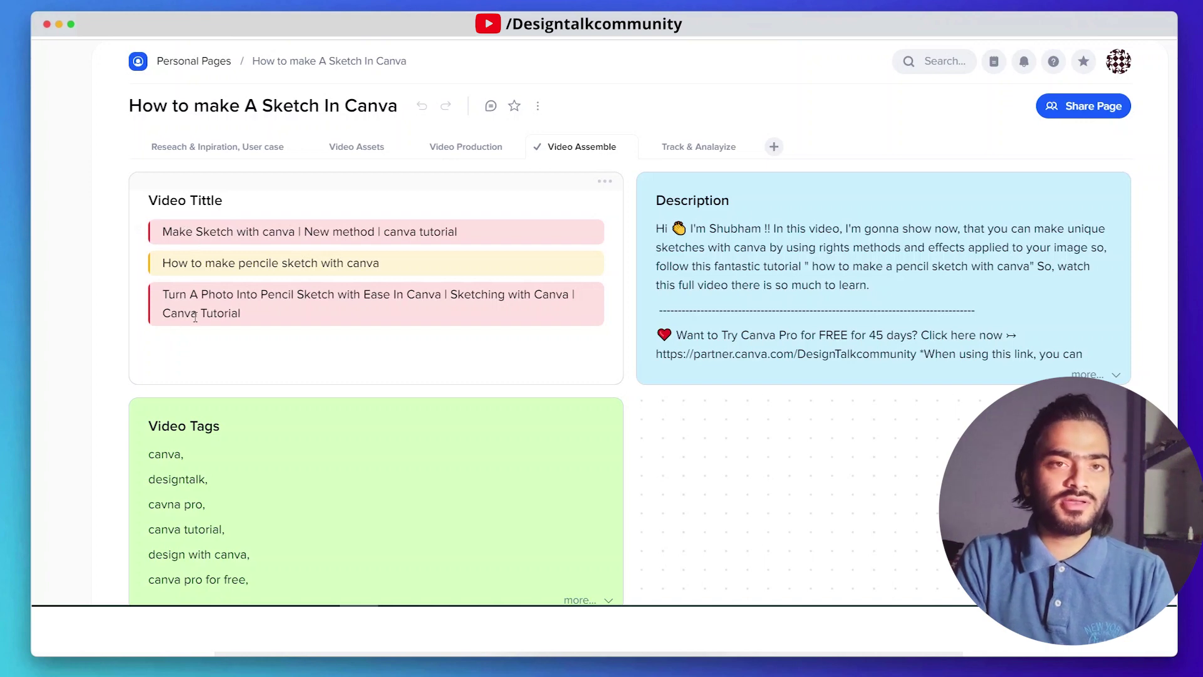
scroll(431, 315, "down", 4)
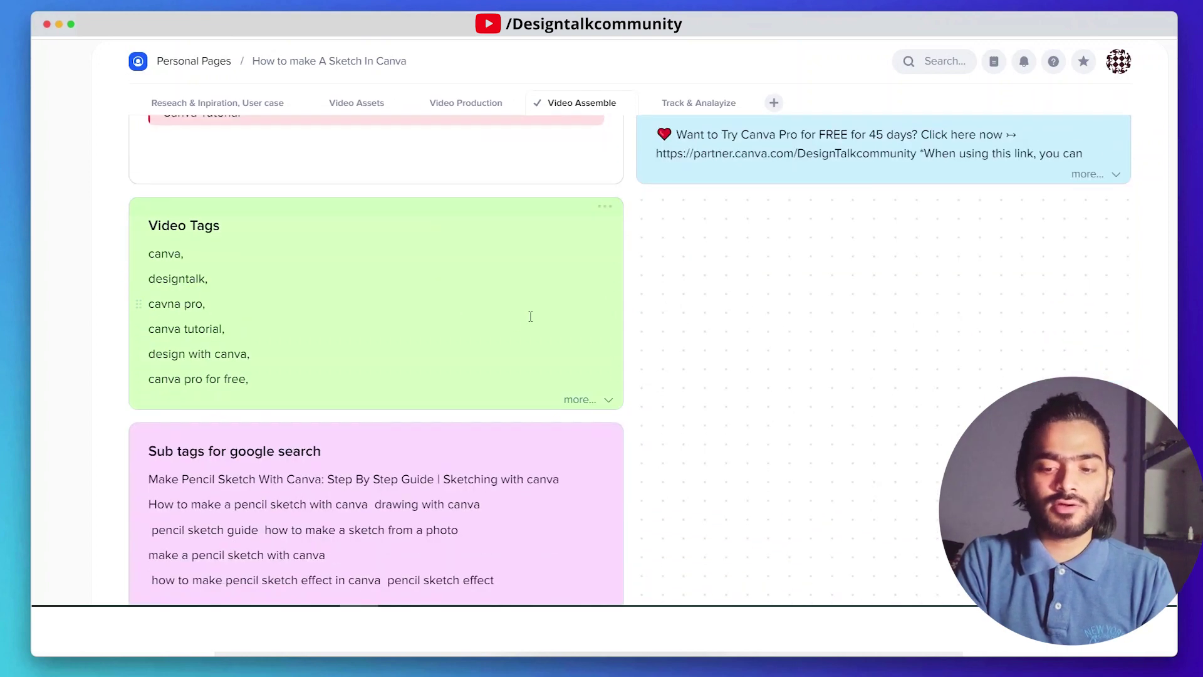
scroll(529, 314, "up", 4)
left_click(1110, 376)
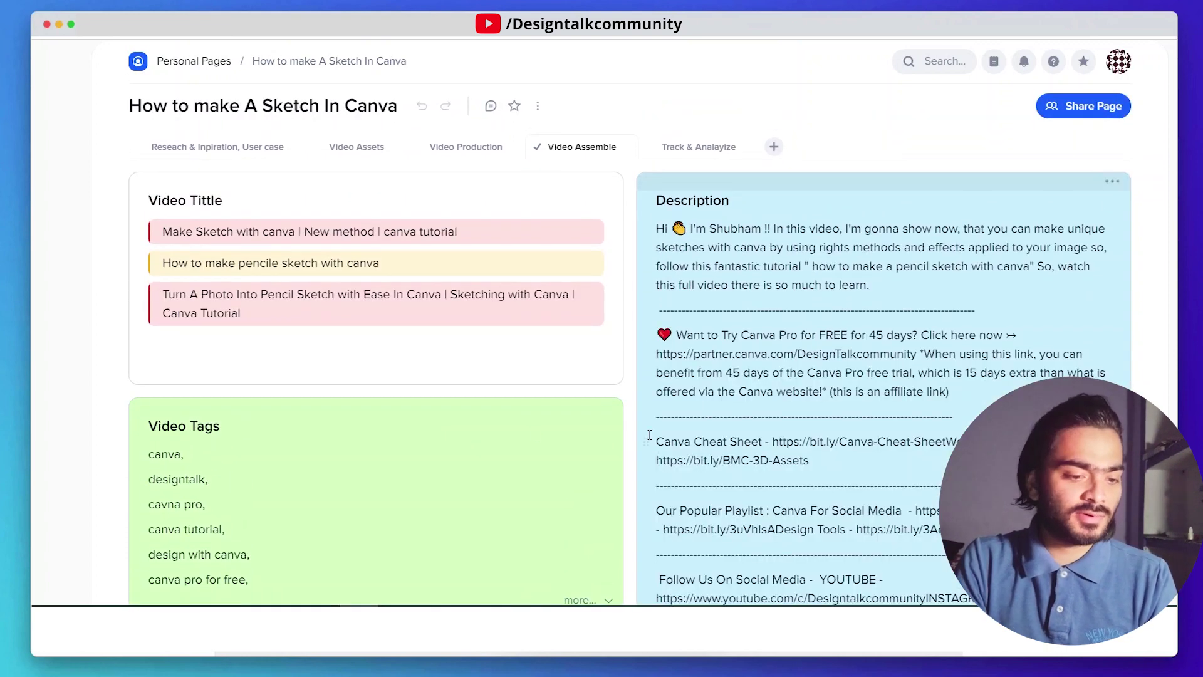
scroll(288, 326, "down", 4)
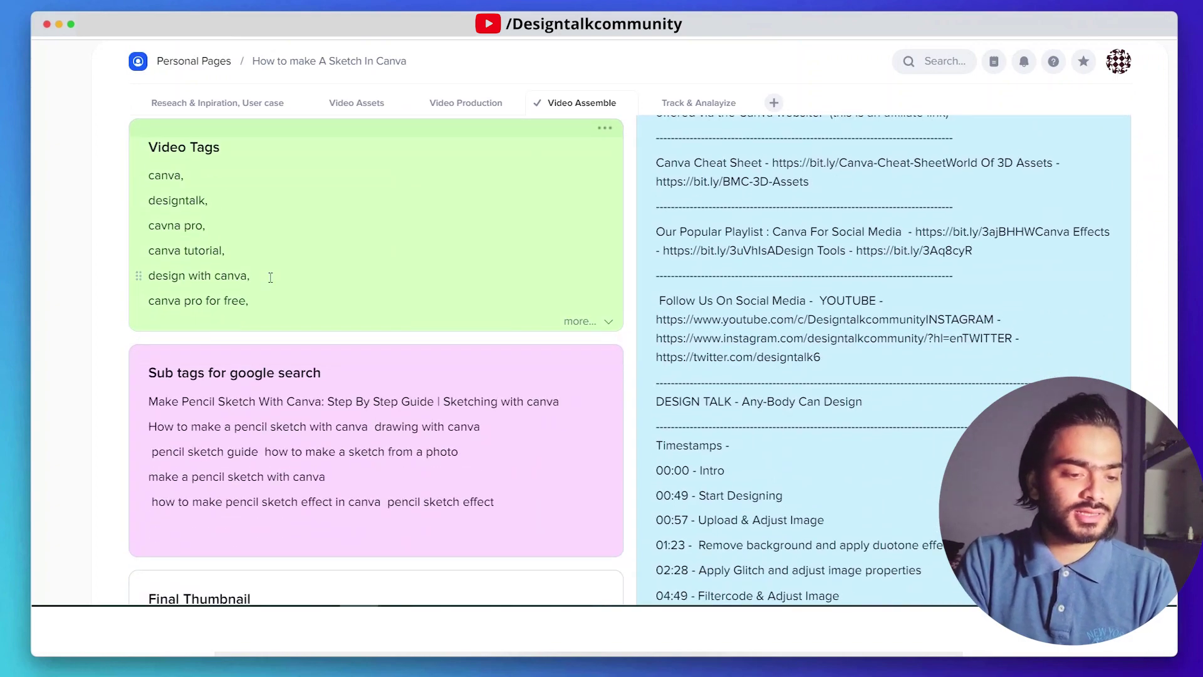
scroll(271, 277, "down", 3)
scroll(268, 278, "up", 3)
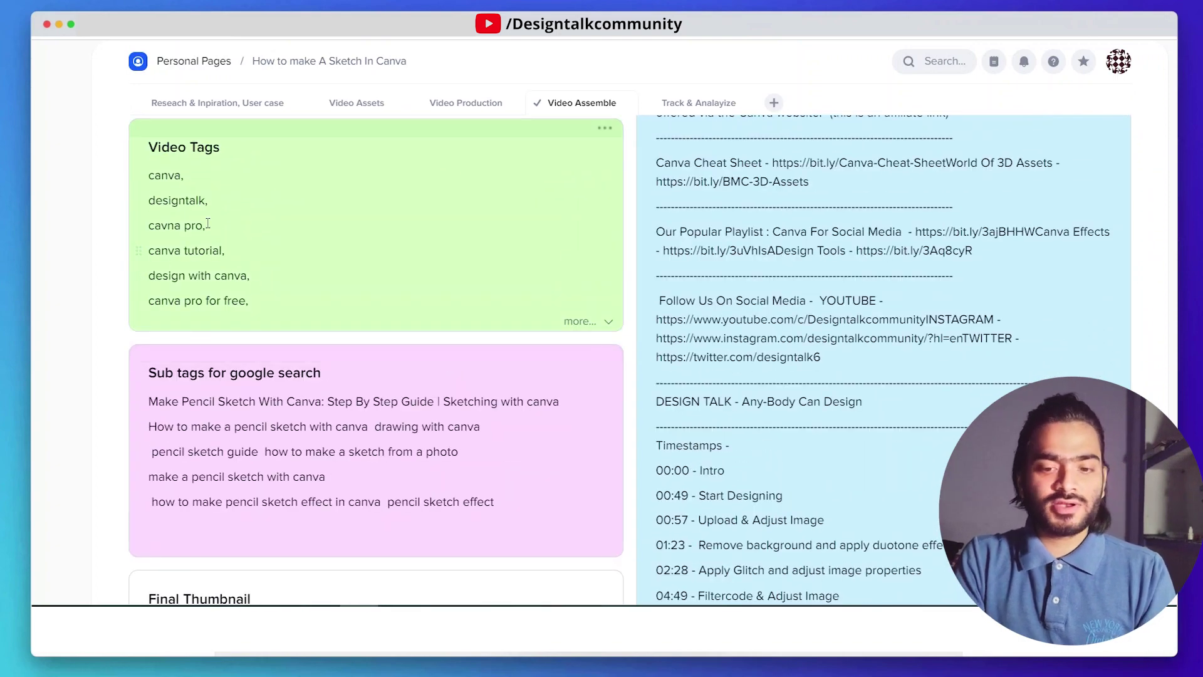
scroll(341, 212, "down", 9)
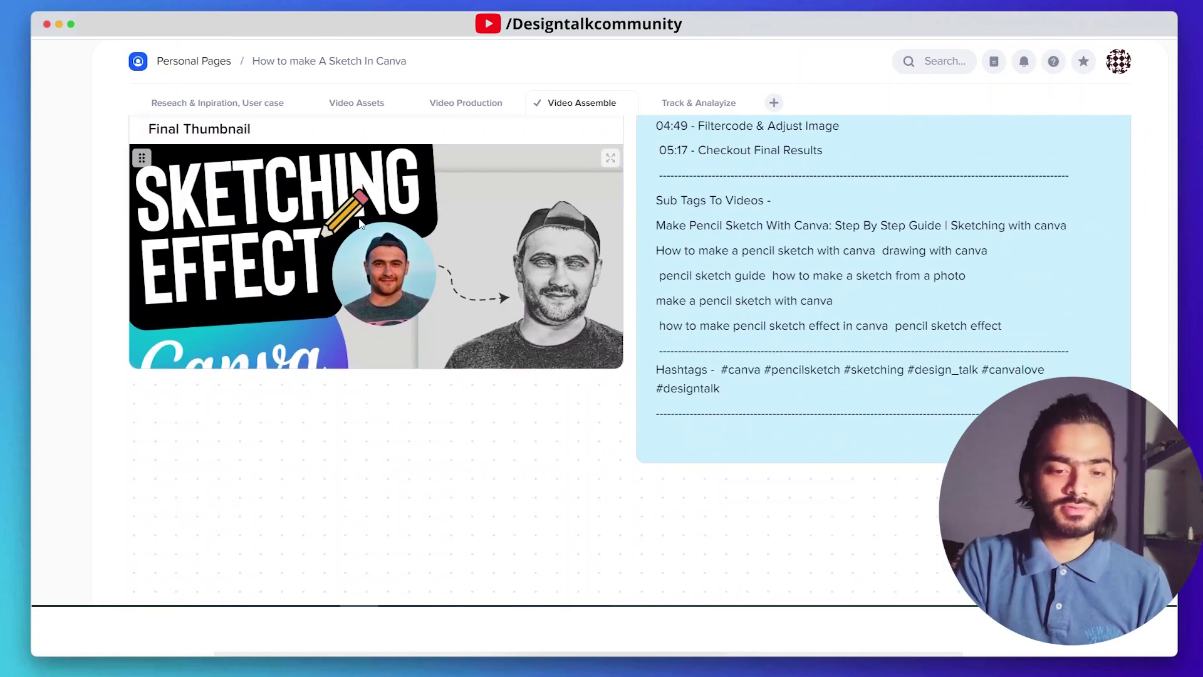
scroll(539, 275, "up", 12)
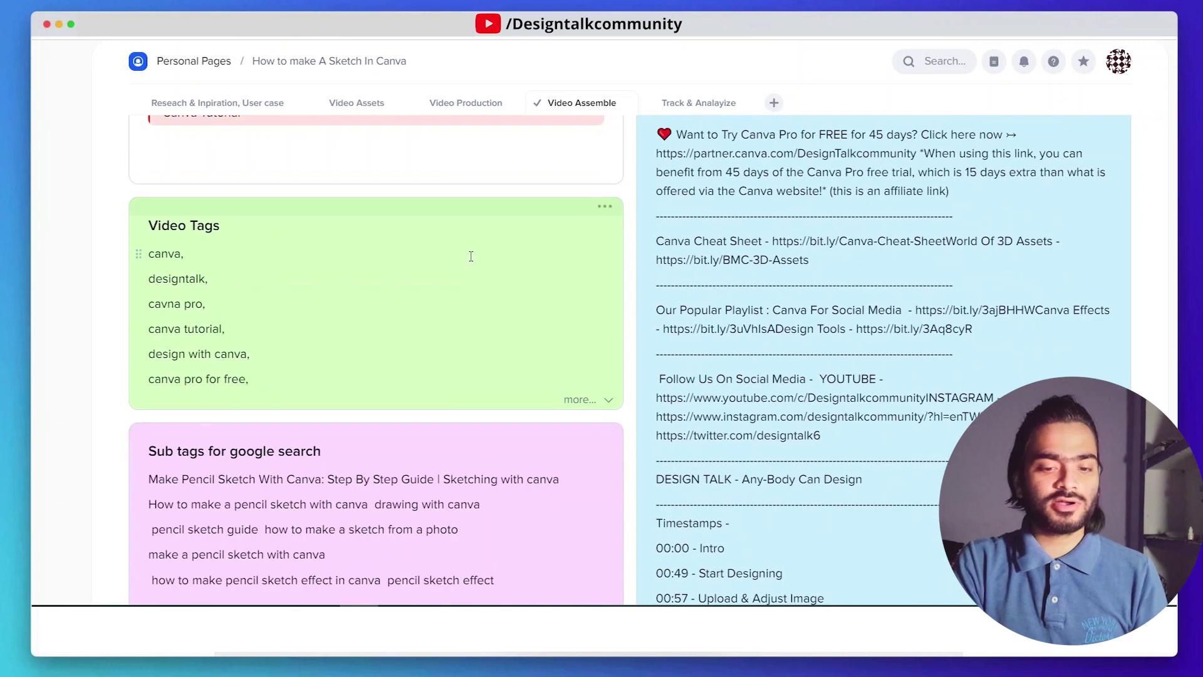
scroll(476, 253, "up", 2)
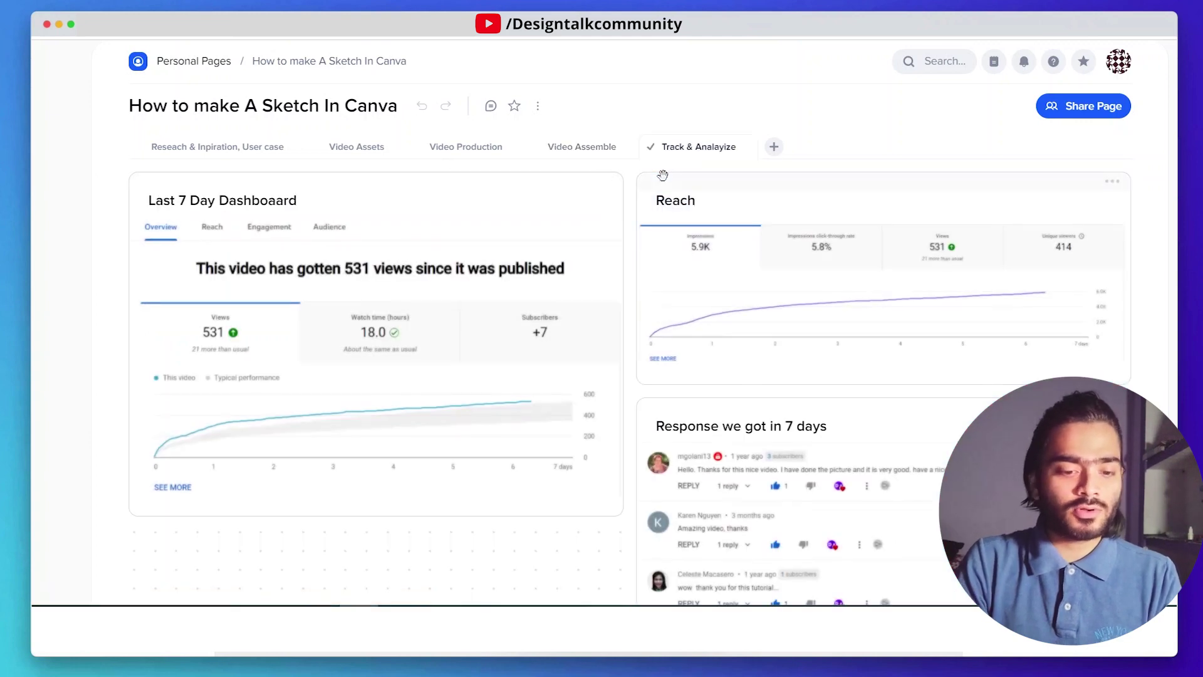
scroll(322, 291, "down", 2)
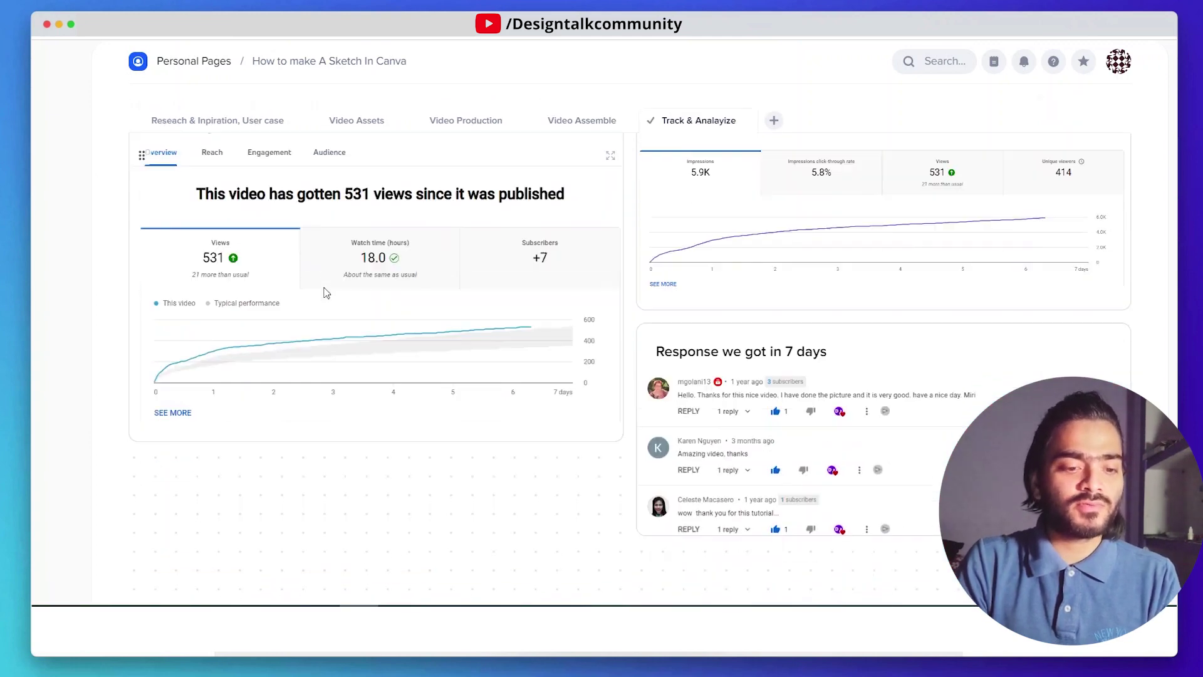
scroll(322, 269, "up", 2)
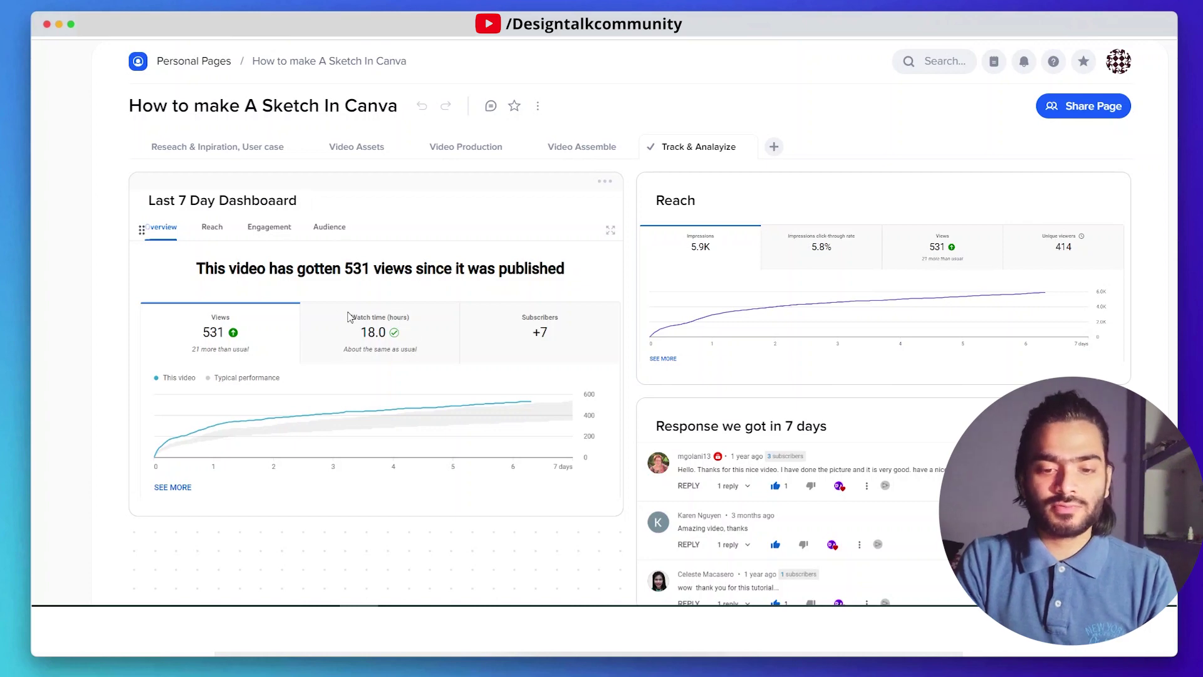
scroll(348, 316, "down", 2)
scroll(776, 290, "up", 2)
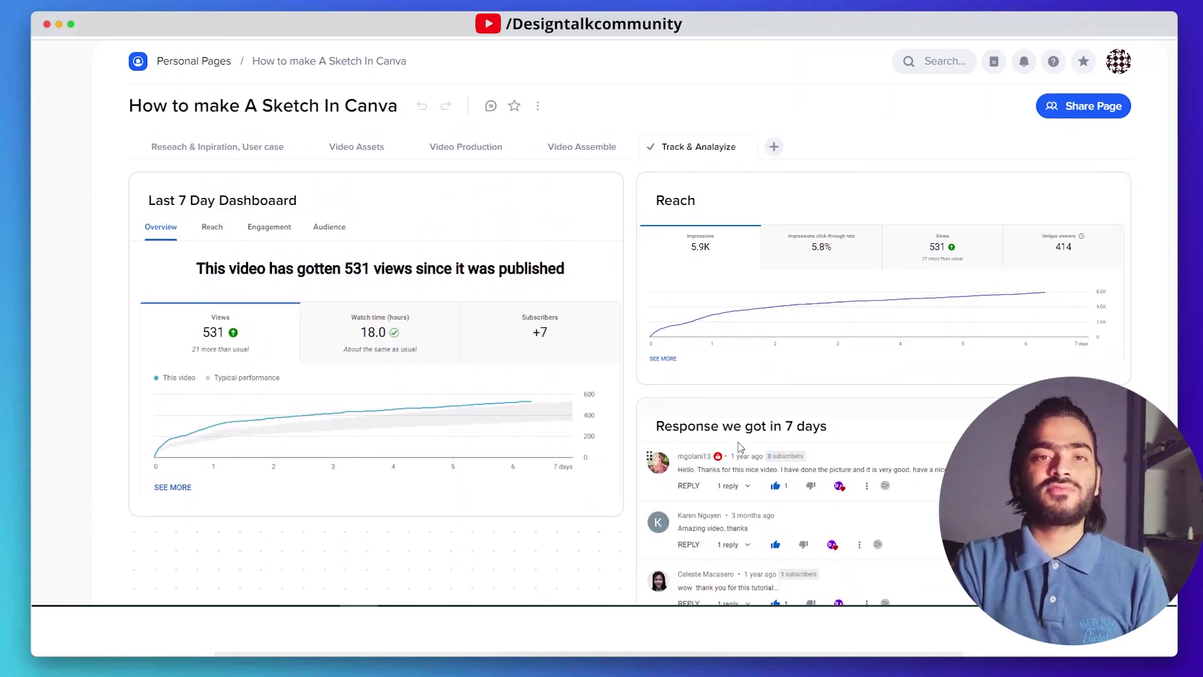
scroll(741, 445, "down", 3)
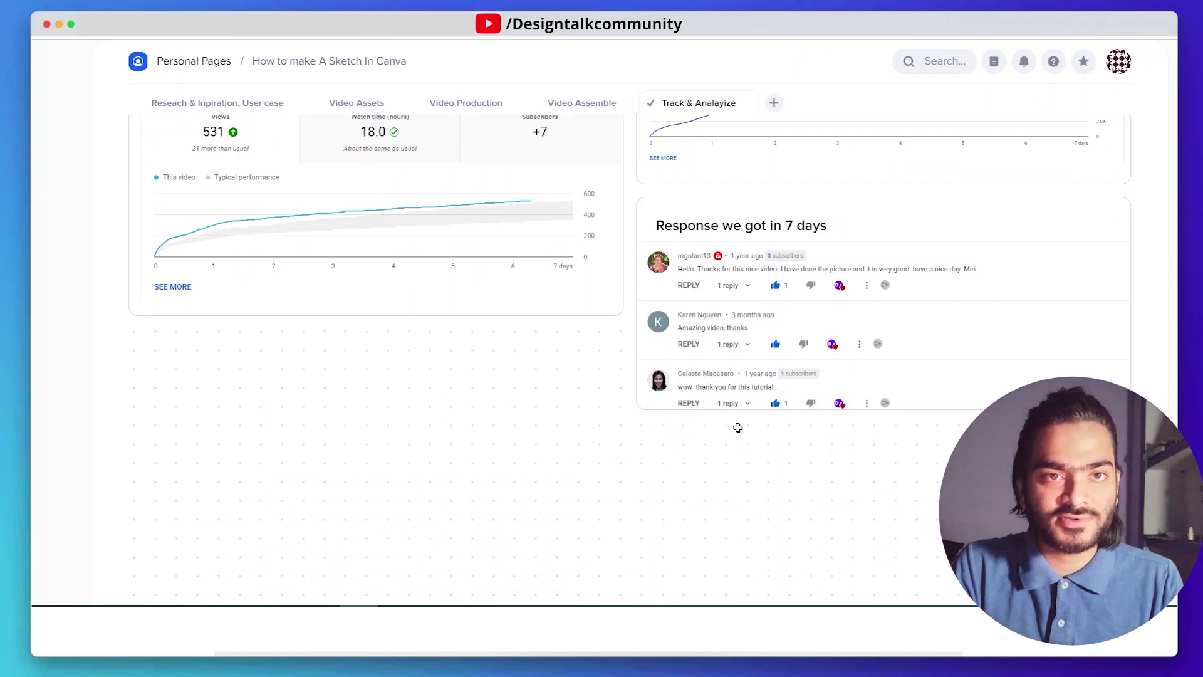
scroll(730, 425, "up", 3)
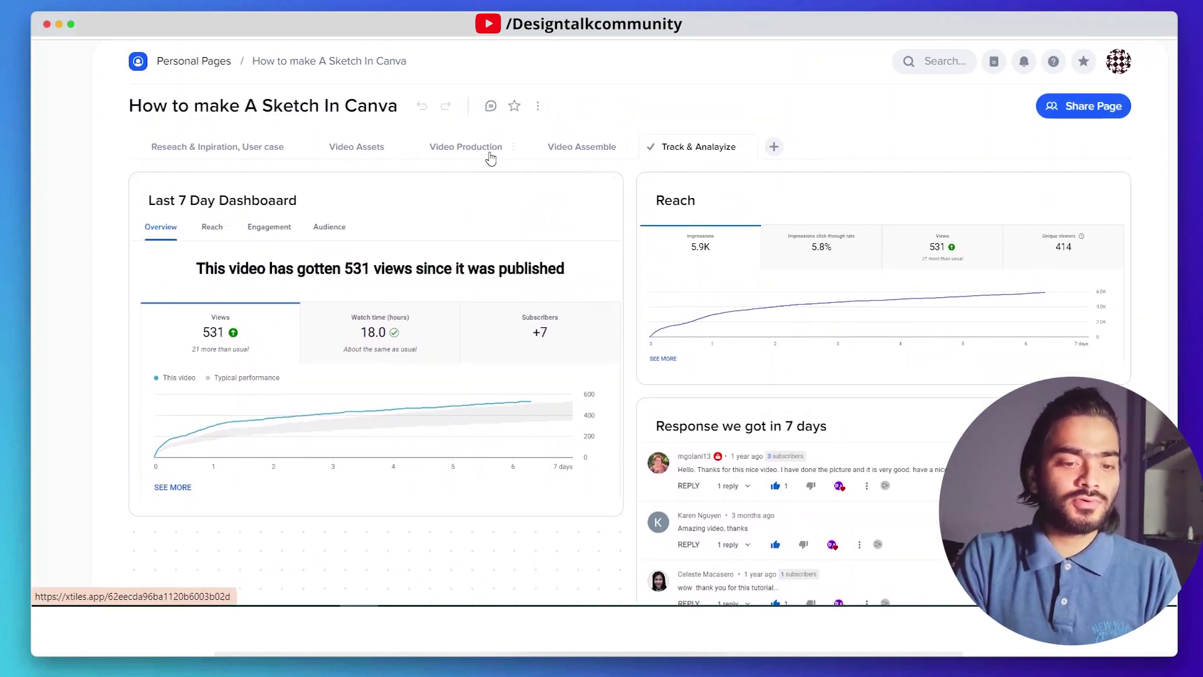
left_click(455, 146)
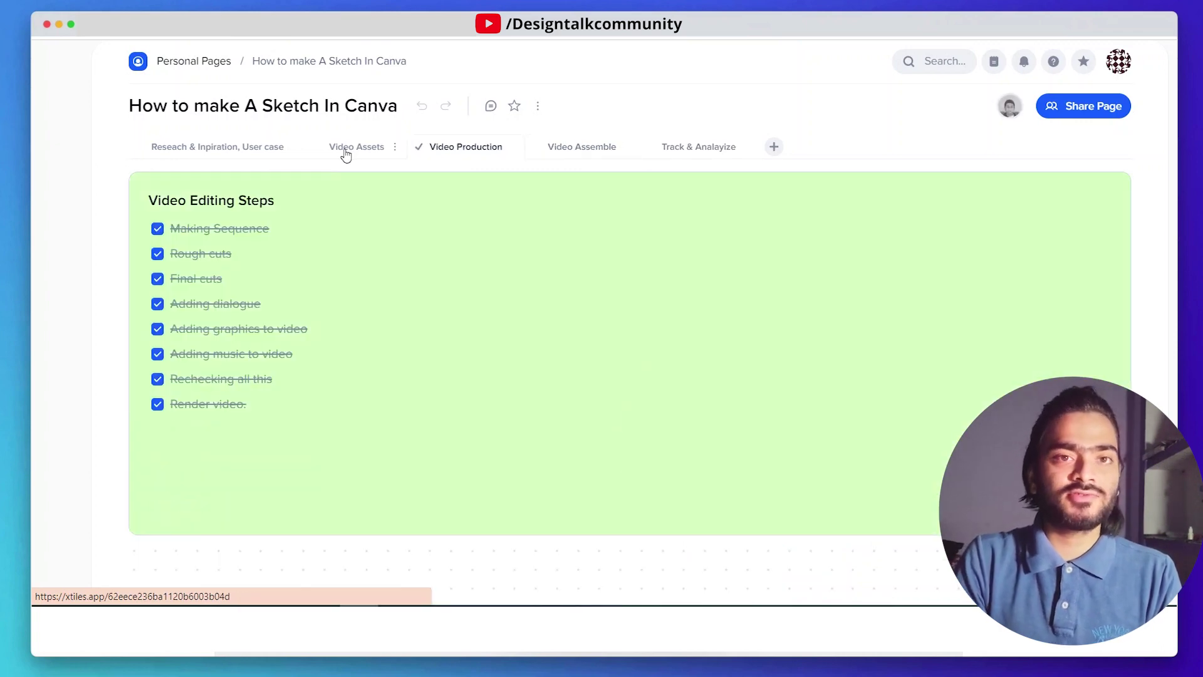
Step: Switch from the Video Assets tab to the Reseach & Inpiration tab and scroll through its research notes
left_click(346, 154)
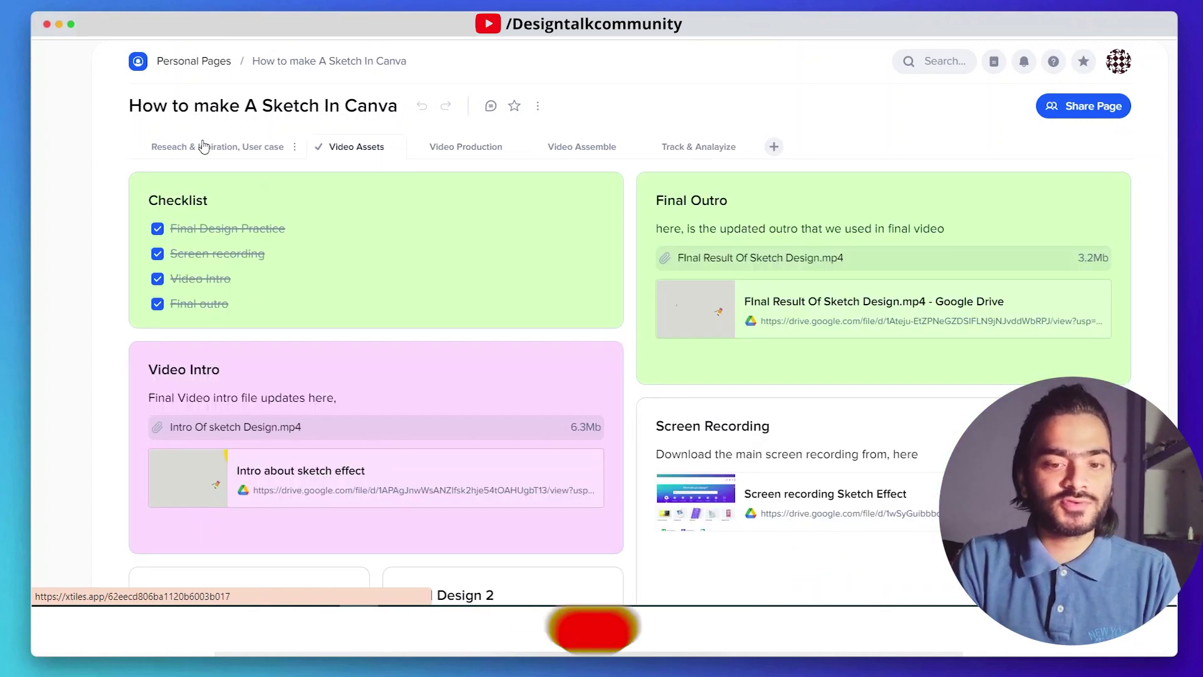
left_click(203, 146)
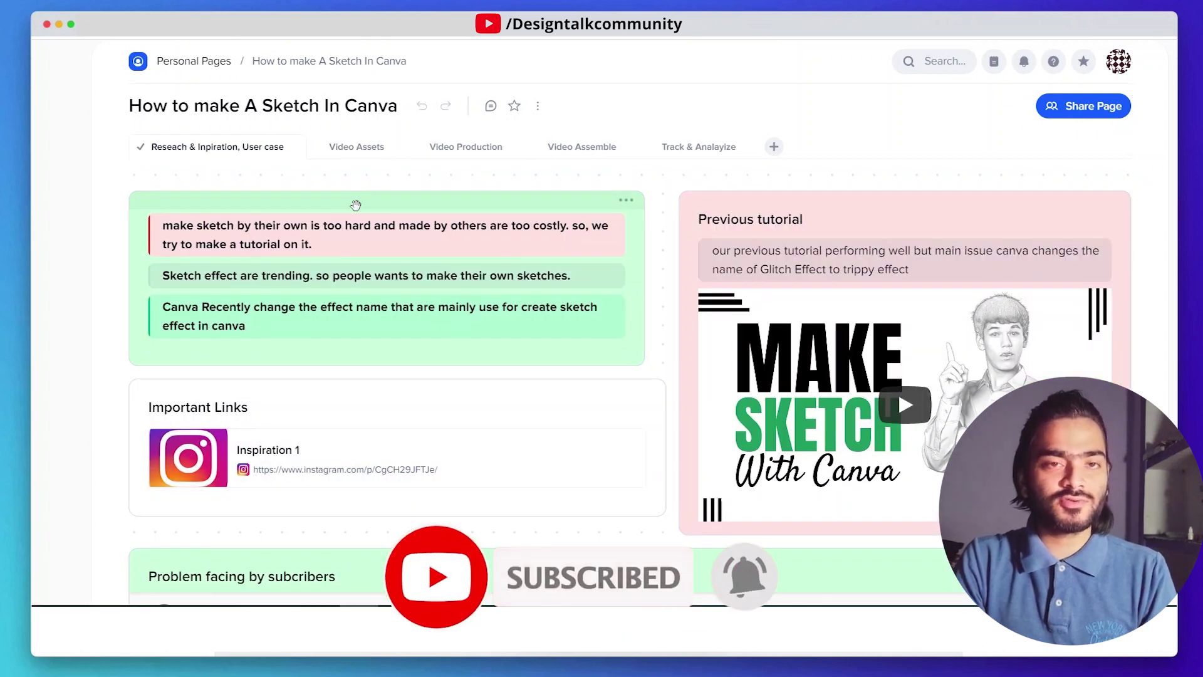
scroll(357, 207, "down", 1)
scroll(354, 204, "down", 3)
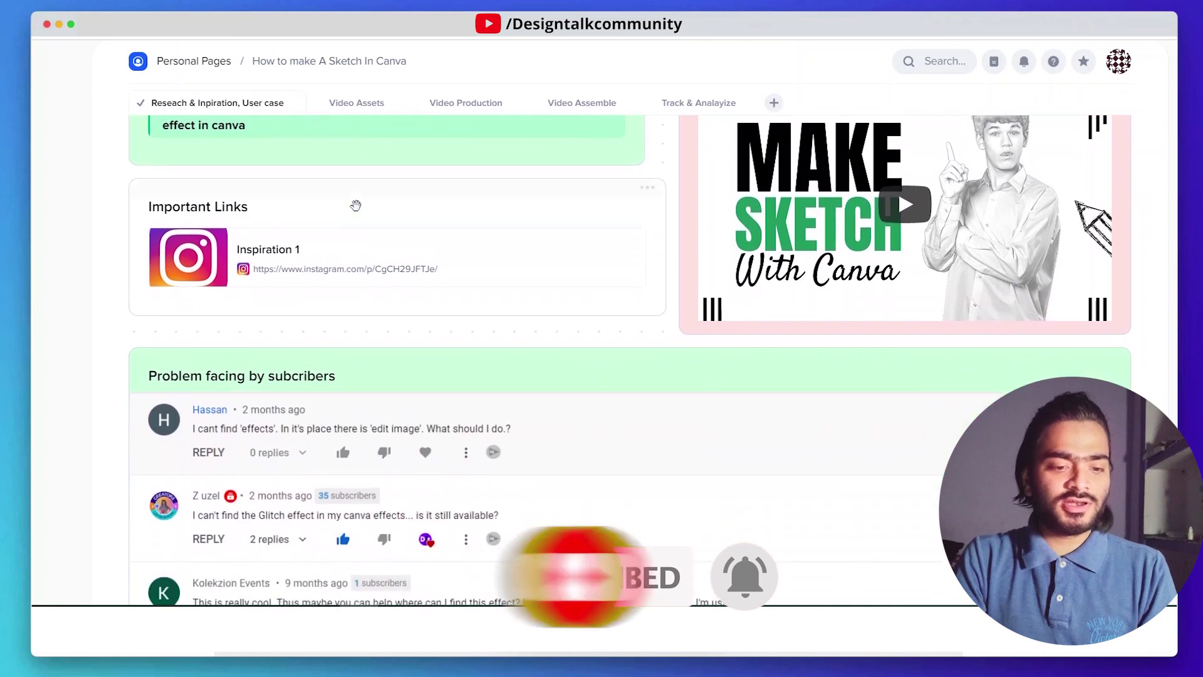
scroll(354, 270, "down", 3)
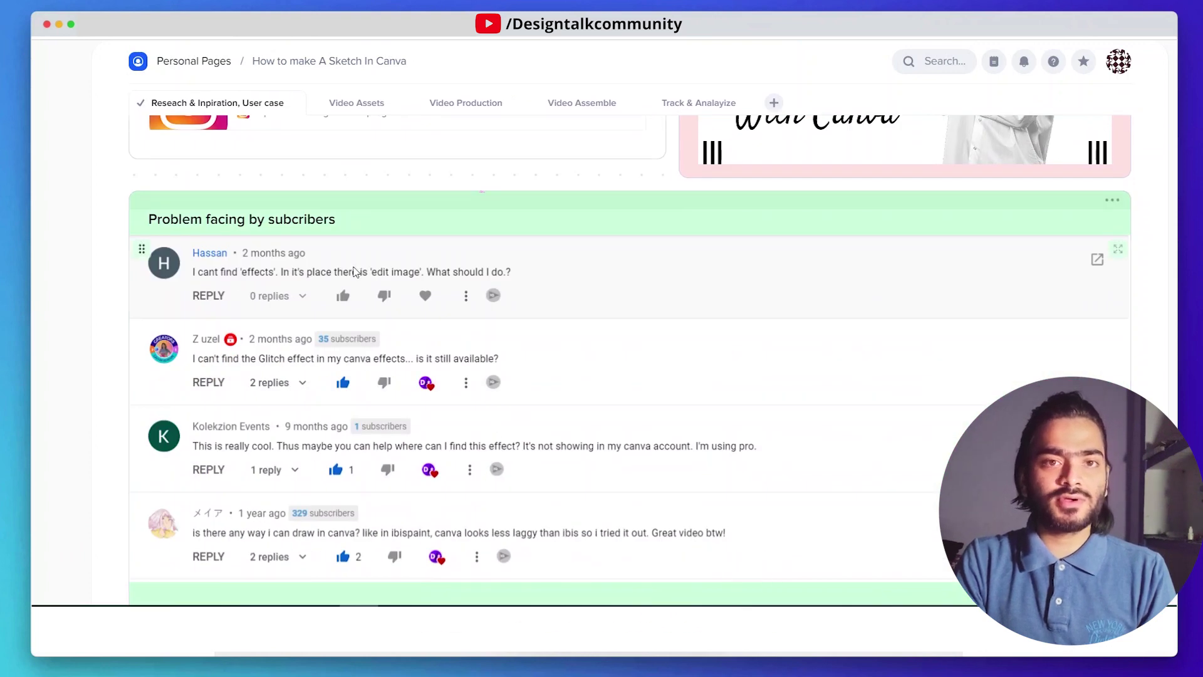
scroll(354, 272, "up", 6)
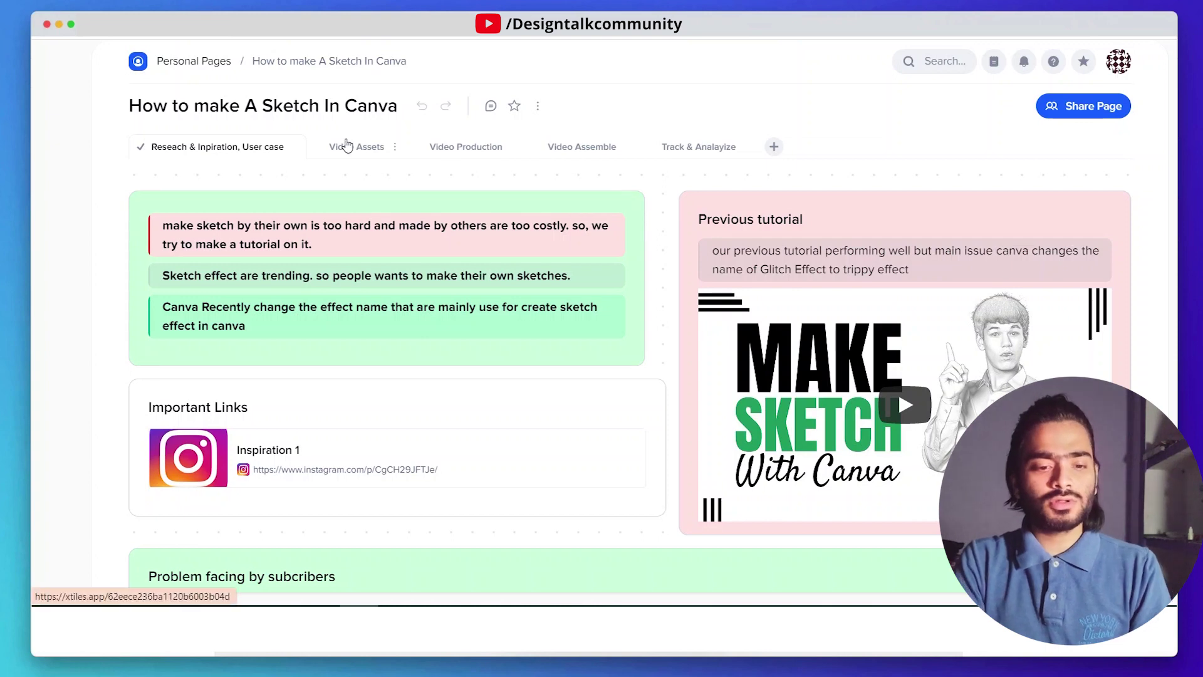
Step: Draw a new tile beside the 'file name' card and paste a YouTube poster design video link into it
scroll(508, 164, "right", 1)
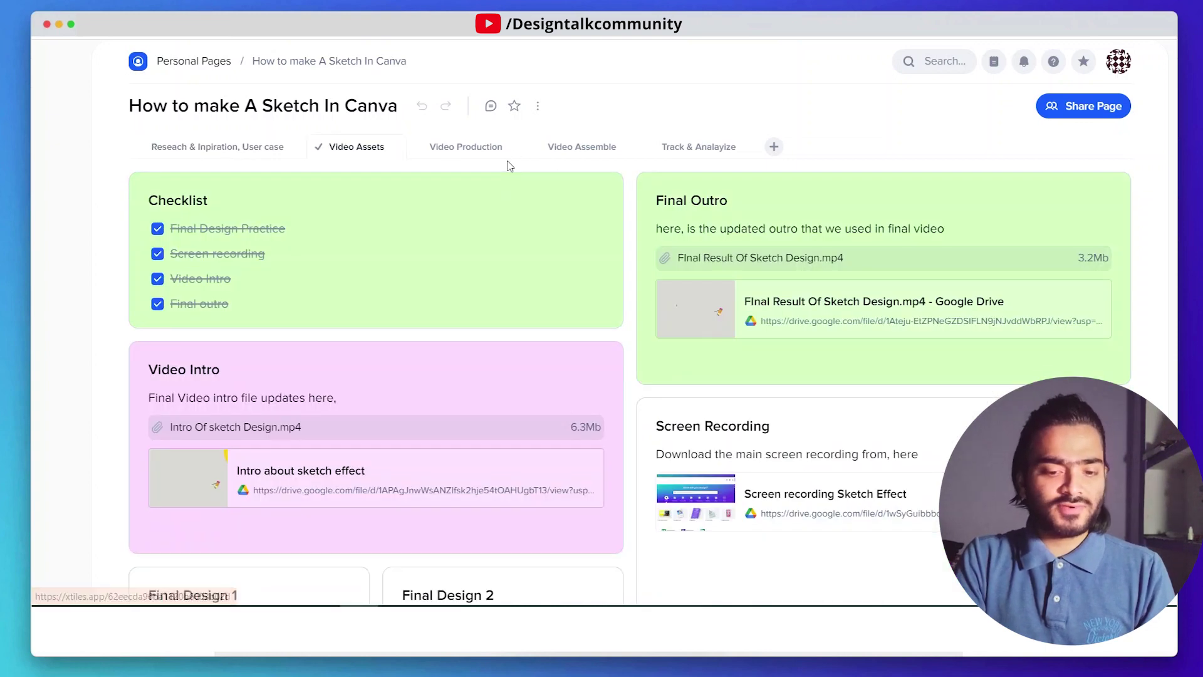
scroll(751, 233, "down", 7)
scroll(750, 234, "down", 3)
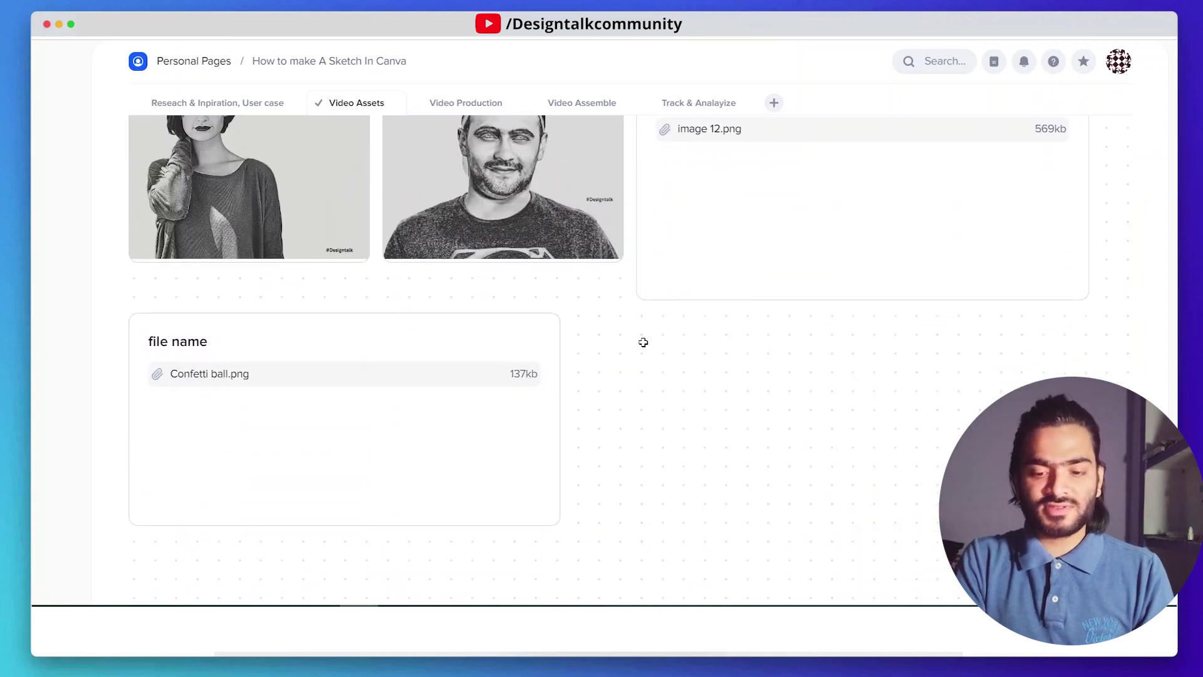
left_click_drag(644, 342, 1128, 542)
key("Escape")
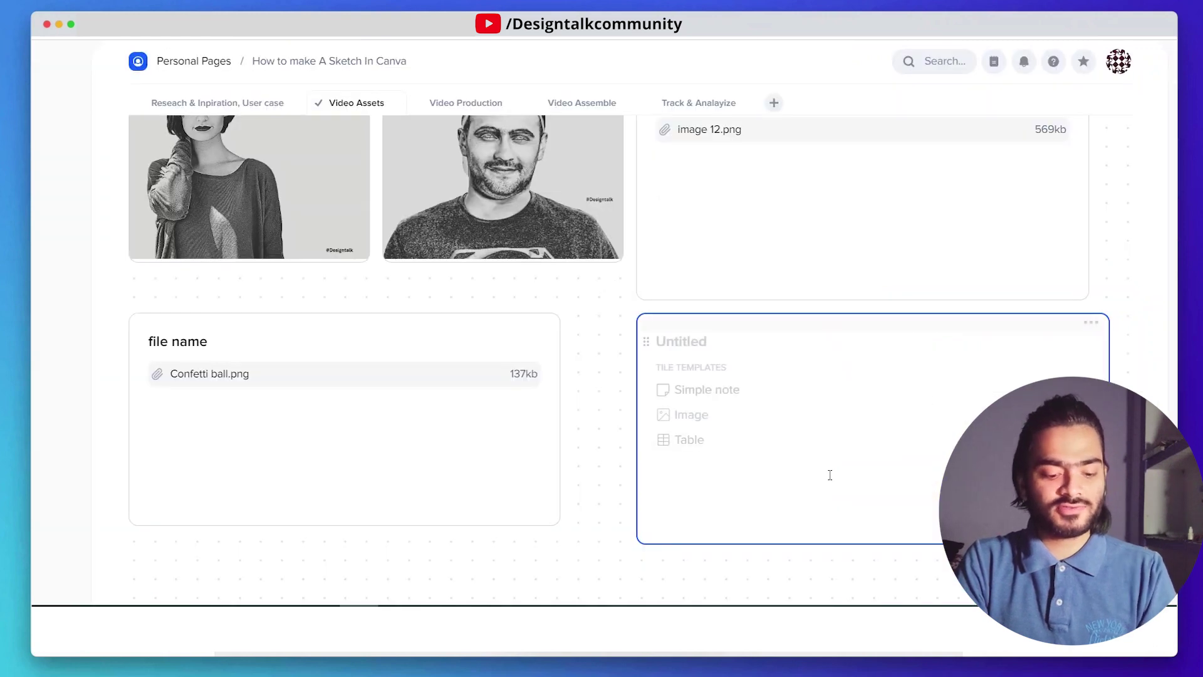
key("super+v")
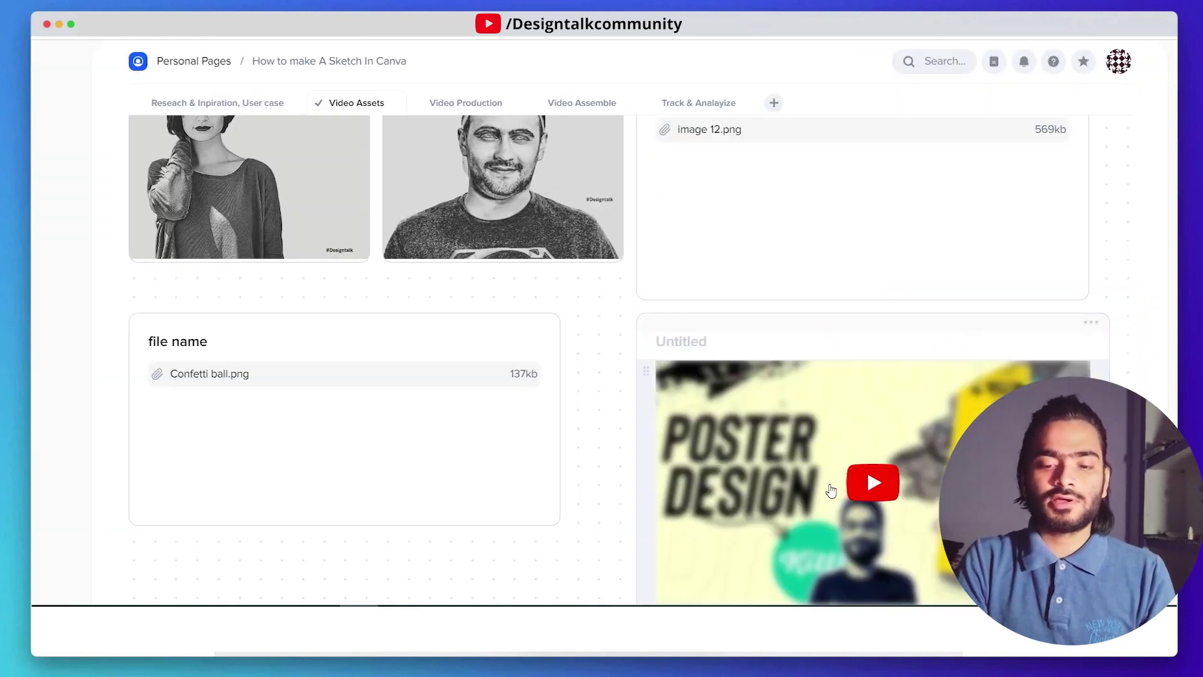
scroll(843, 408, "down", 5)
scroll(878, 335, "up", 3)
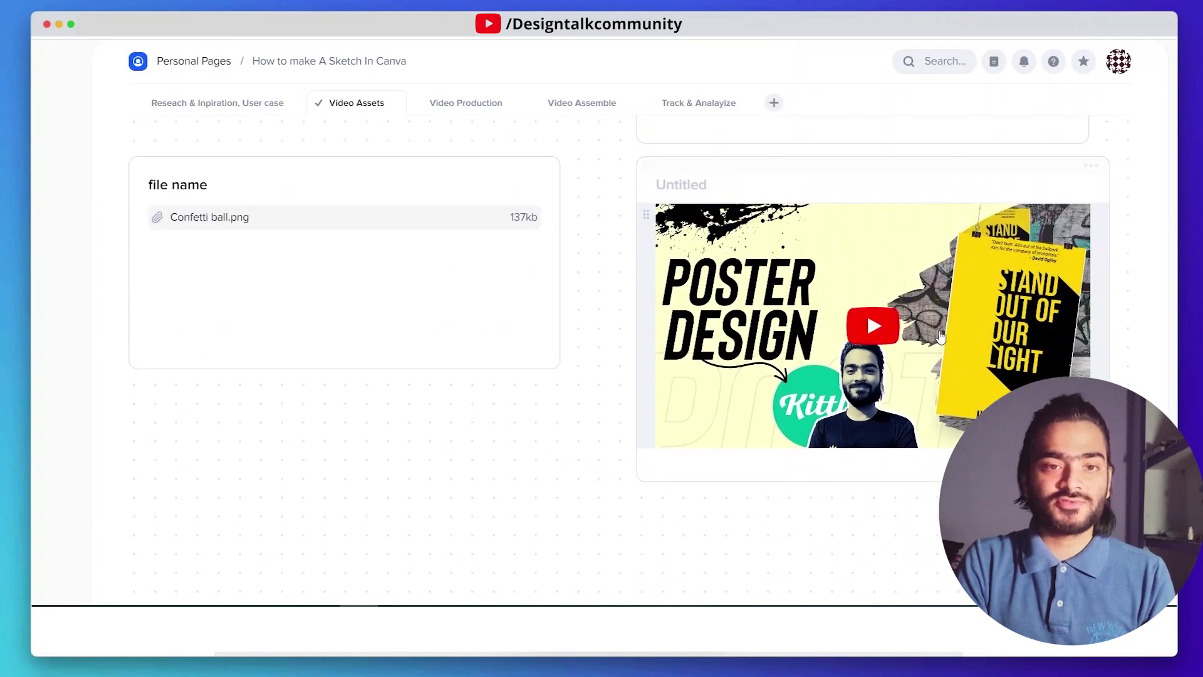
scroll(808, 311, "up", 10)
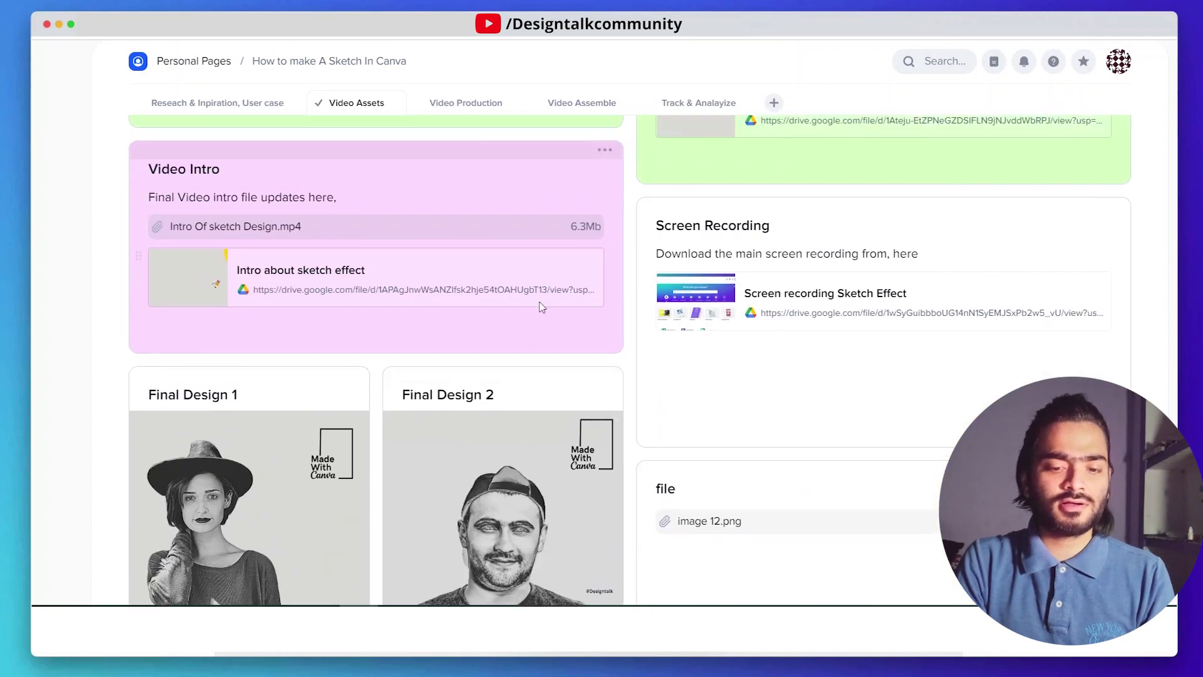
scroll(553, 305, "up", 2)
scroll(564, 282, "down", 5)
Step: Change the Checklist tile's style colour from green to yellow
scroll(620, 197, "up", 5)
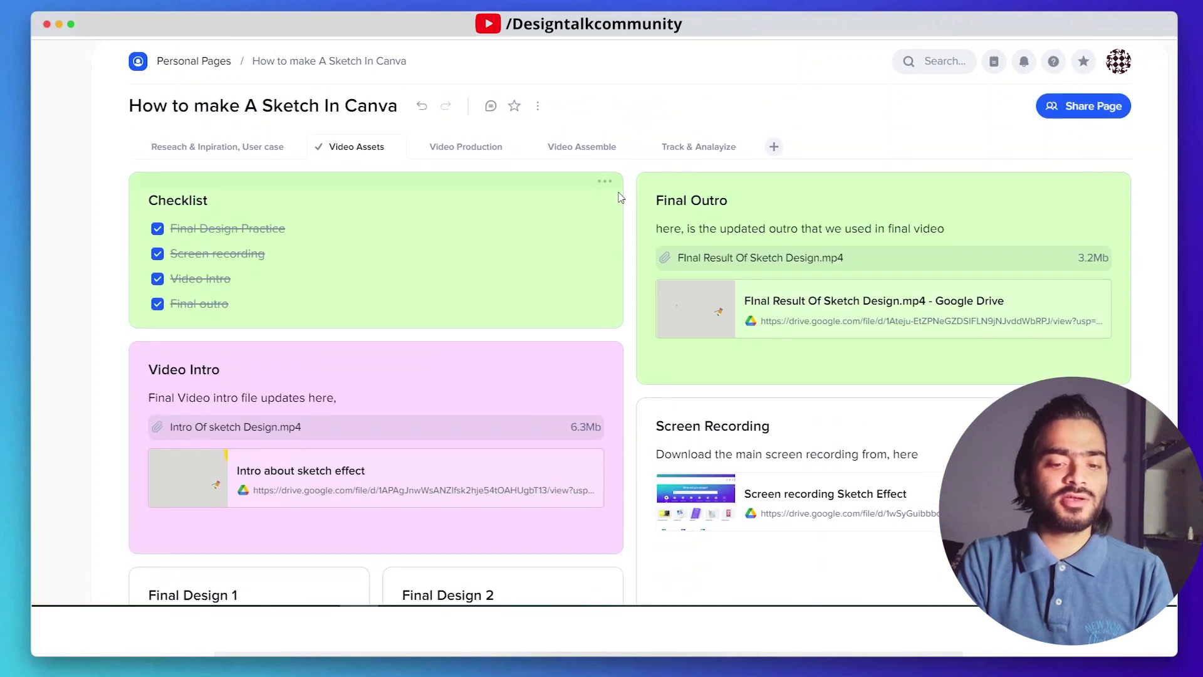
left_click(604, 183)
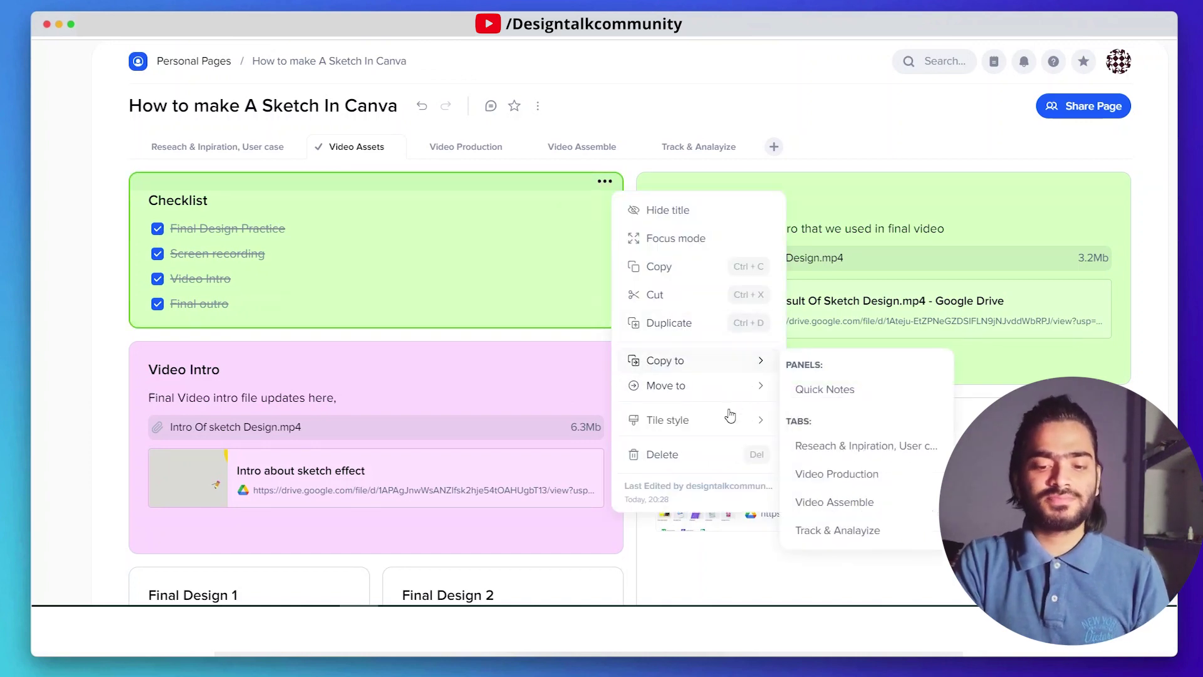
mouse_move(745, 419)
left_click(826, 450)
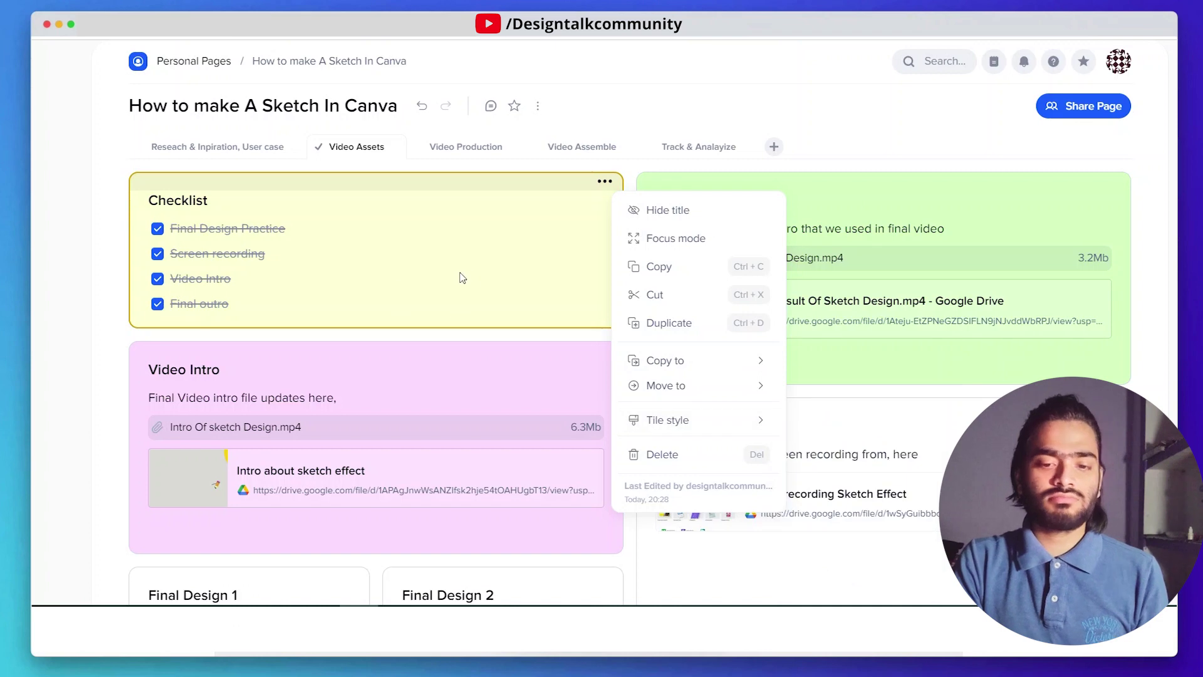
left_click(812, 110)
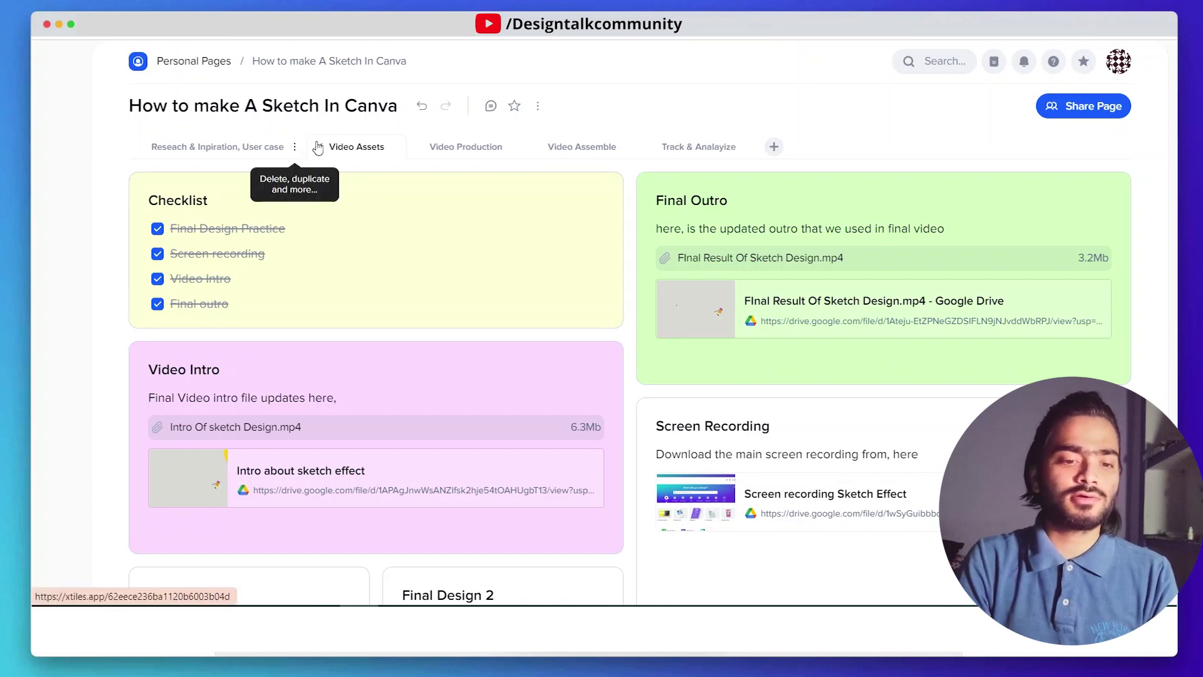
left_click(394, 104)
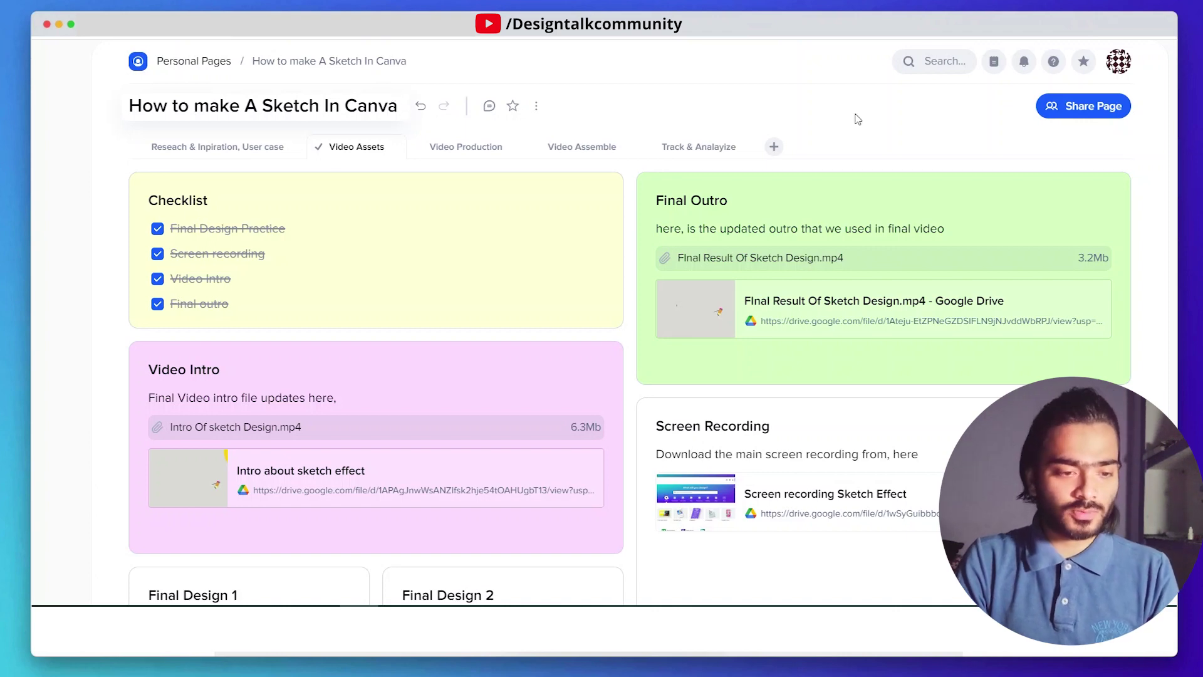